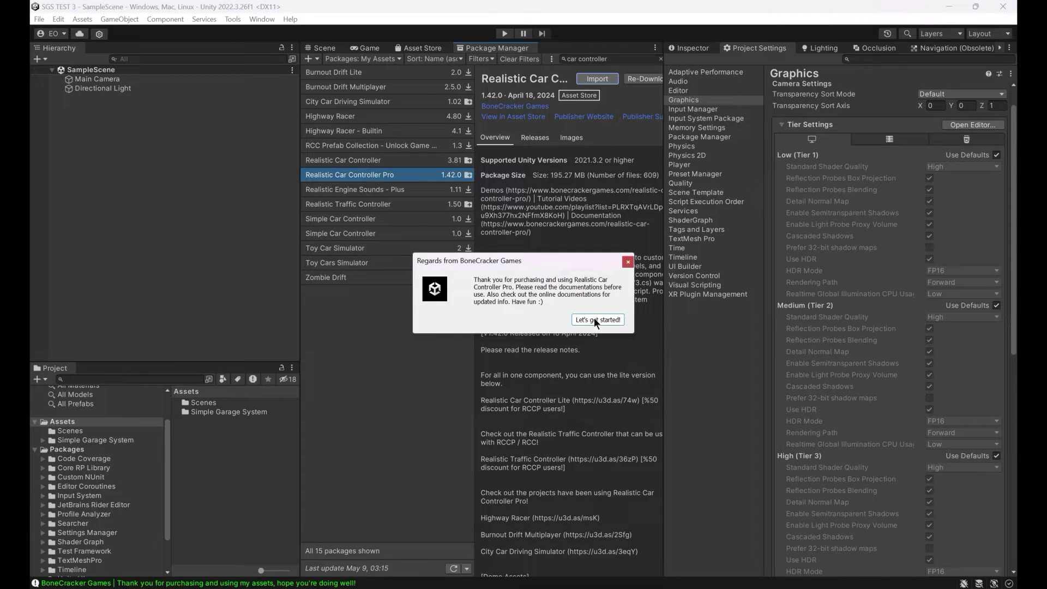
# Dismiss the Realistic Car Controller Pro setup notices, decline the demo assets import, and close the welcome window
pyautogui.click(592, 319)
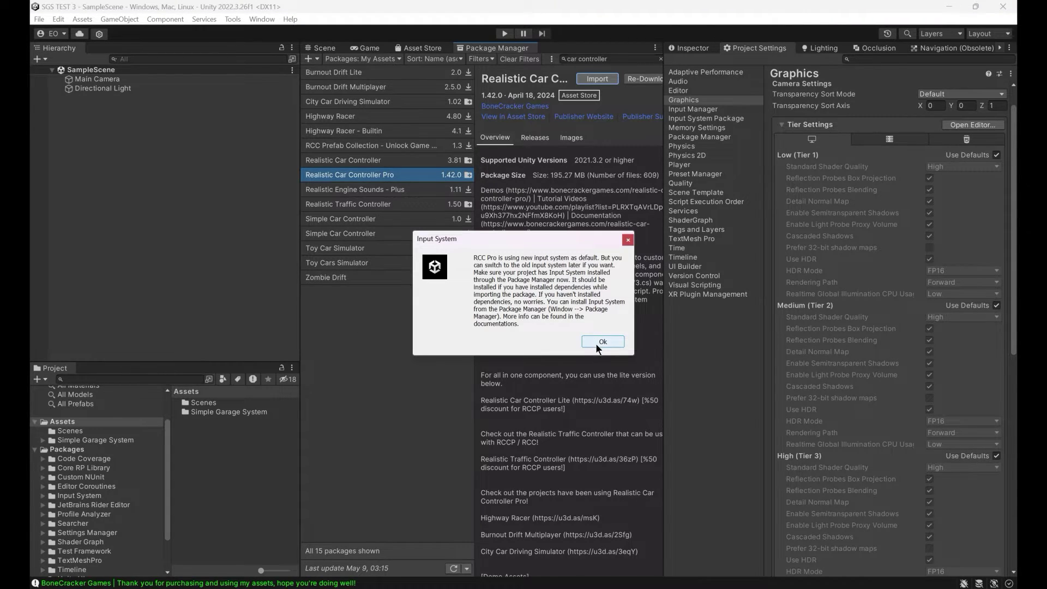
pyautogui.click(596, 345)
pyautogui.click(604, 327)
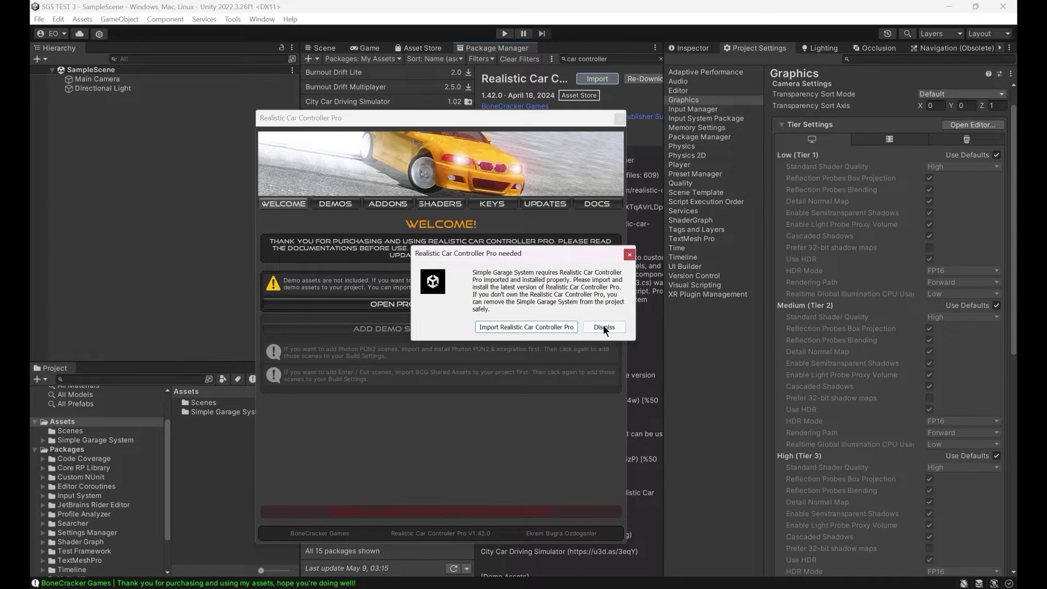
pyautogui.click(603, 326)
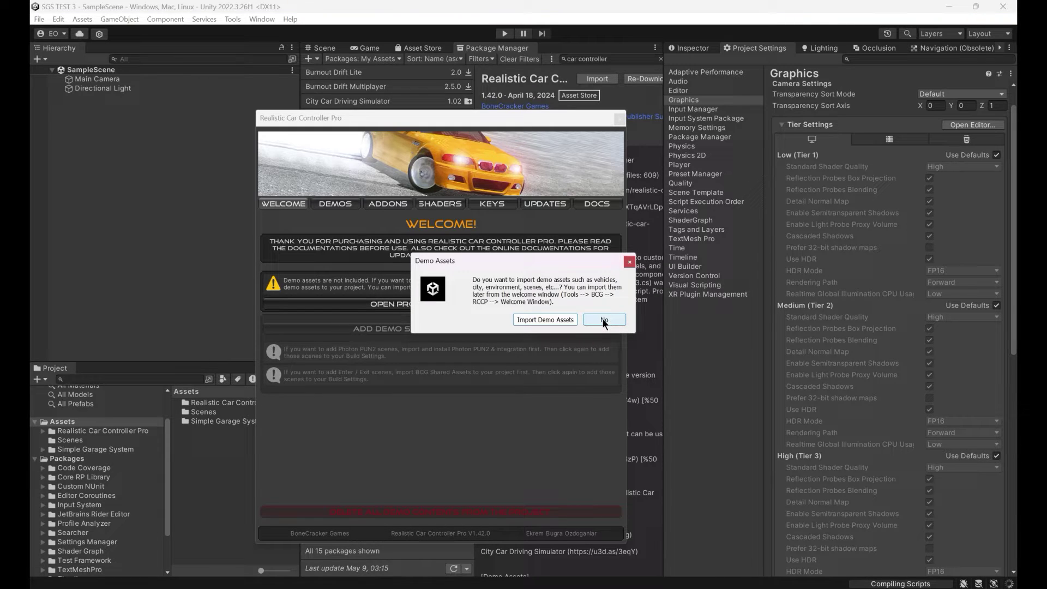
pyautogui.click(603, 319)
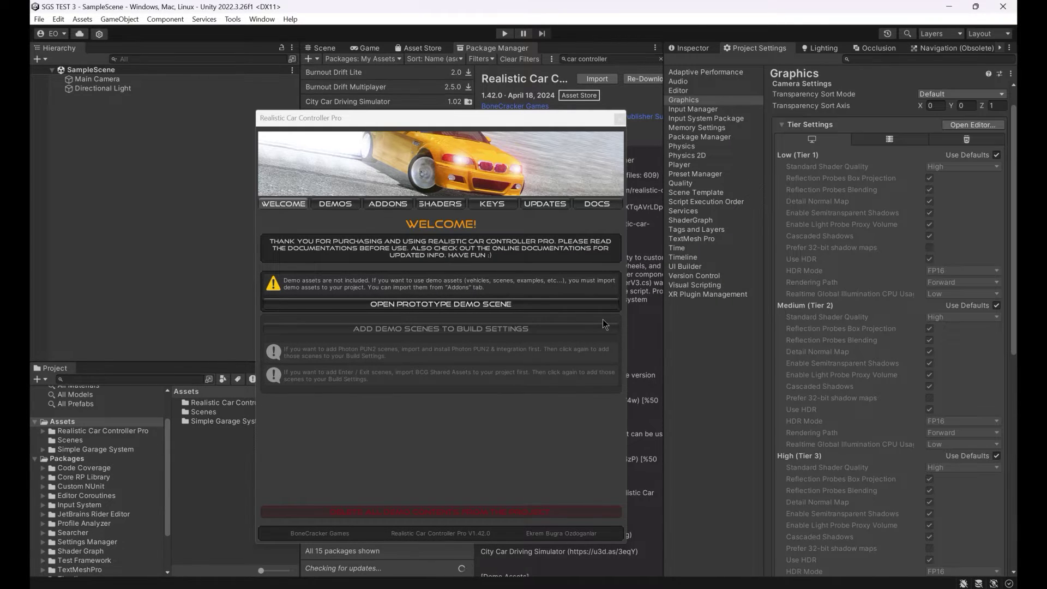
pyautogui.click(618, 119)
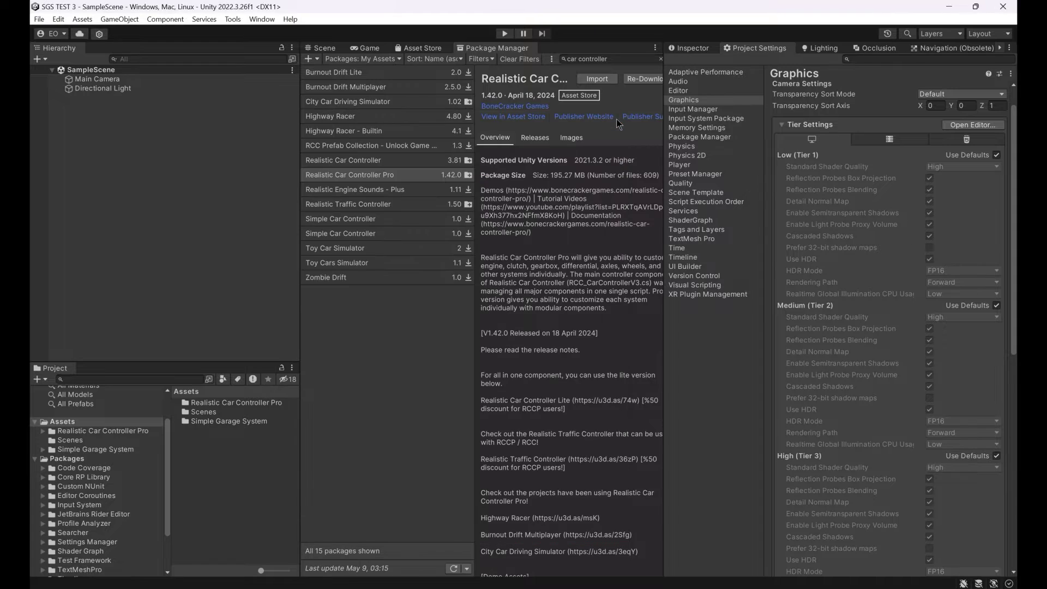
# Open the SGS_Scene_Garage scene from the Simple Garage System Scenes folder
pyautogui.click(322, 48)
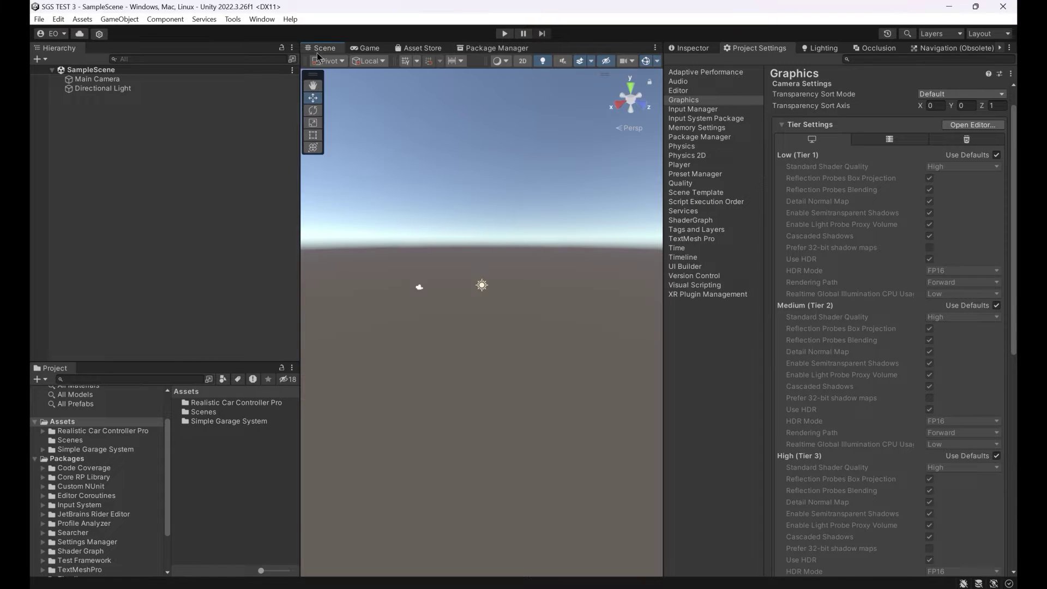
pyautogui.click(105, 451)
pyautogui.doubleClick(203, 477)
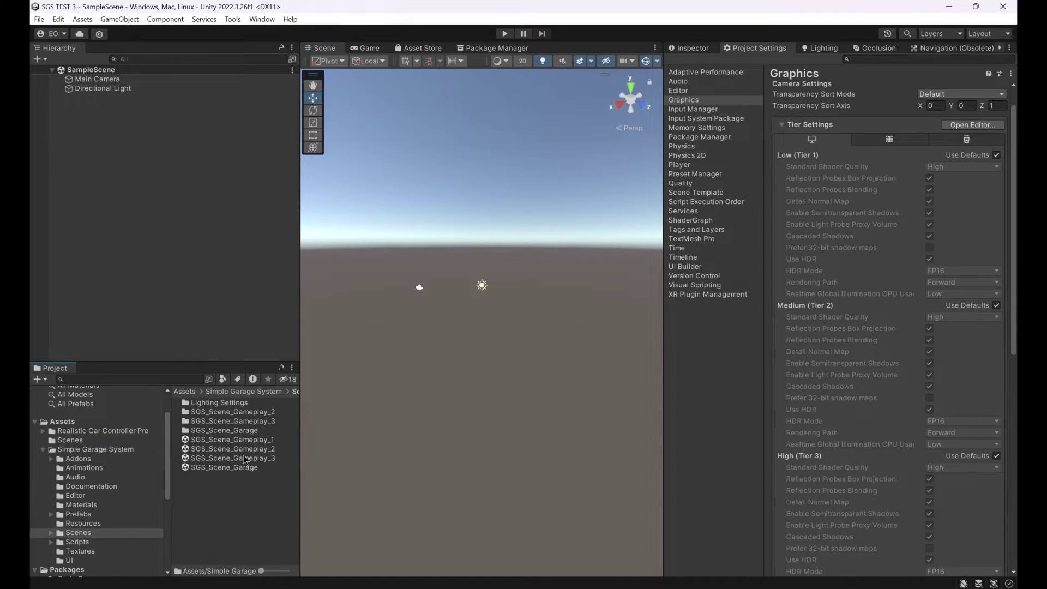
pyautogui.doubleClick(244, 470)
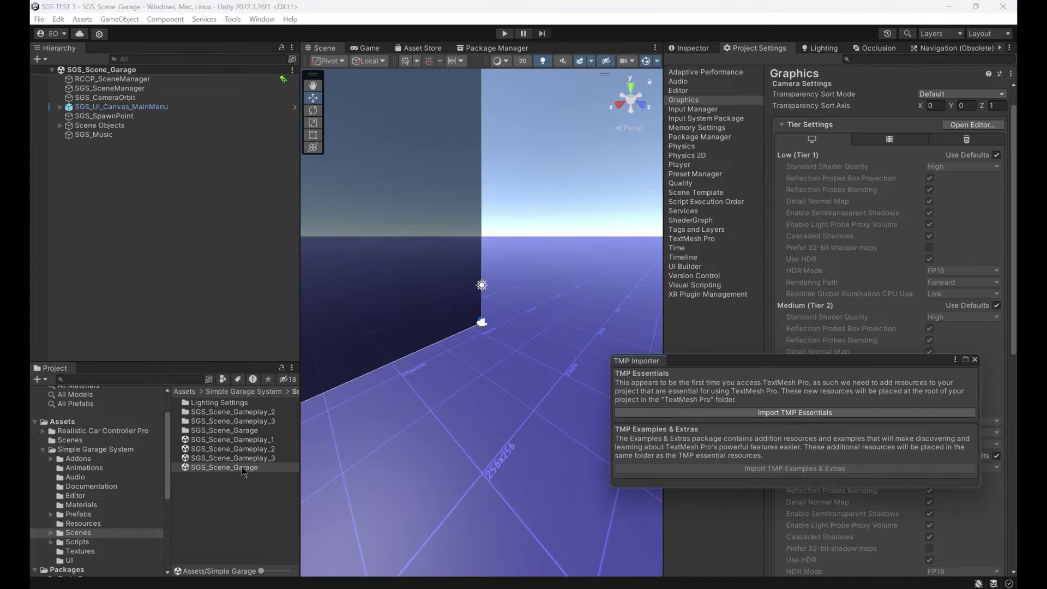
# Import TMP Essentials and TMP Examples & Extras, and close the TMP Importer
pyautogui.moveTo(697, 364); pyautogui.dragTo(403, 217)
pyautogui.click(487, 264)
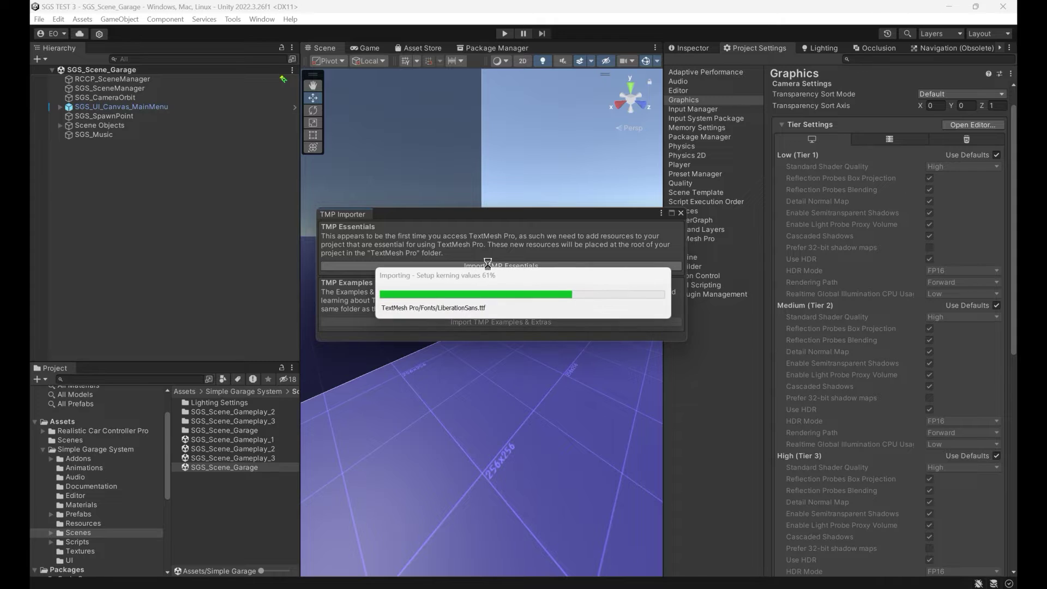
pyautogui.click(487, 322)
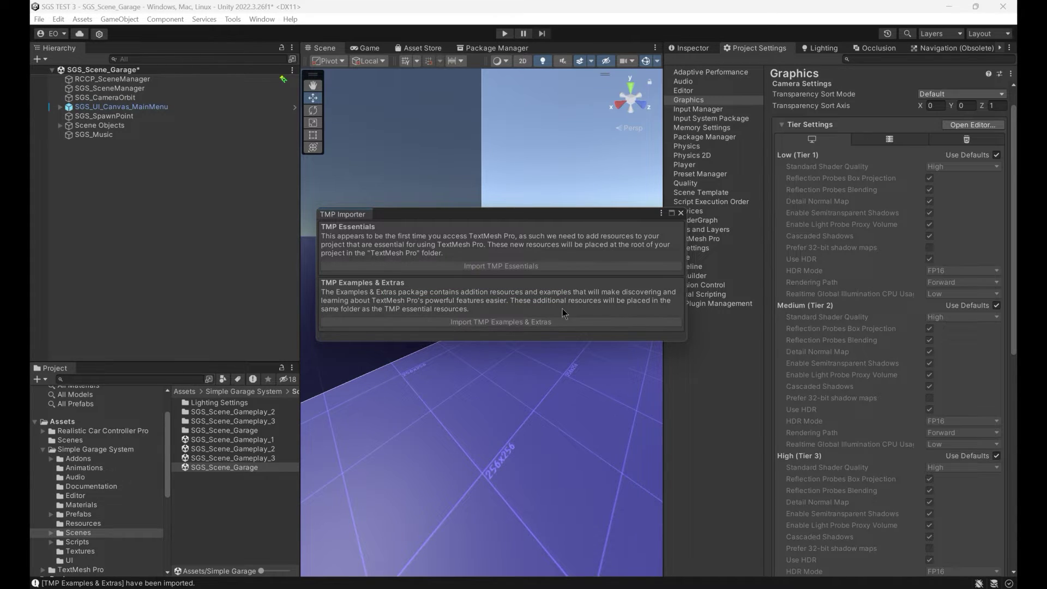
pyautogui.click(680, 212)
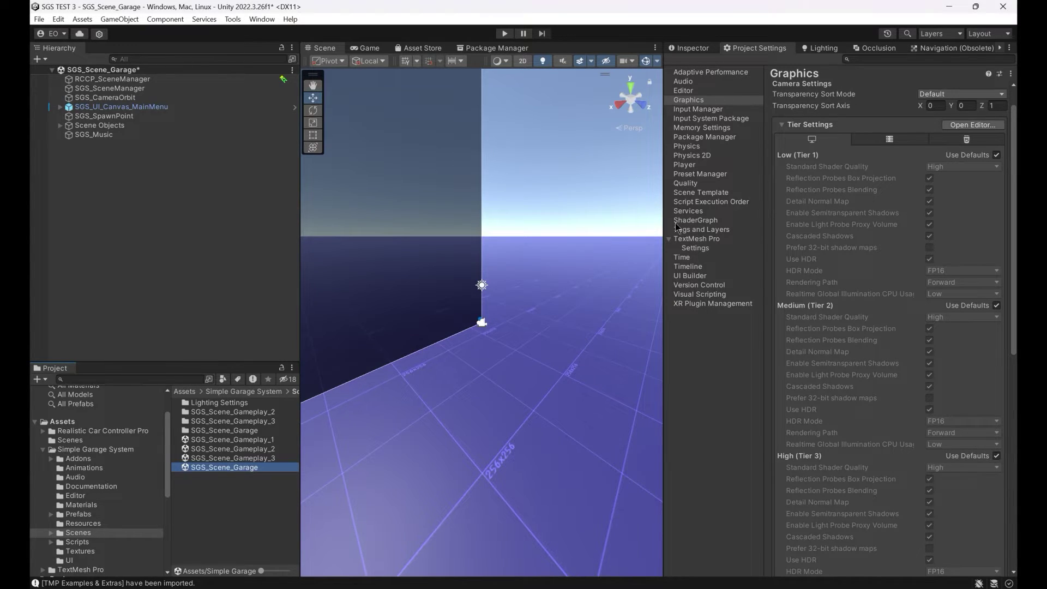
# Reopen the SGS_Scene_Garage scene and show it in a slightly wider Game view
pyautogui.doubleClick(253, 469)
pyautogui.click(552, 323)
pyautogui.moveTo(558, 342)
pyautogui.mouseDown(button='right')
pyautogui.moveTo(425, 271)
pyautogui.moveTo(360, 278)
pyautogui.mouseUp(button='right')
pyautogui.moveTo(535, 300); pyautogui.dragTo(495, 302, button='right')
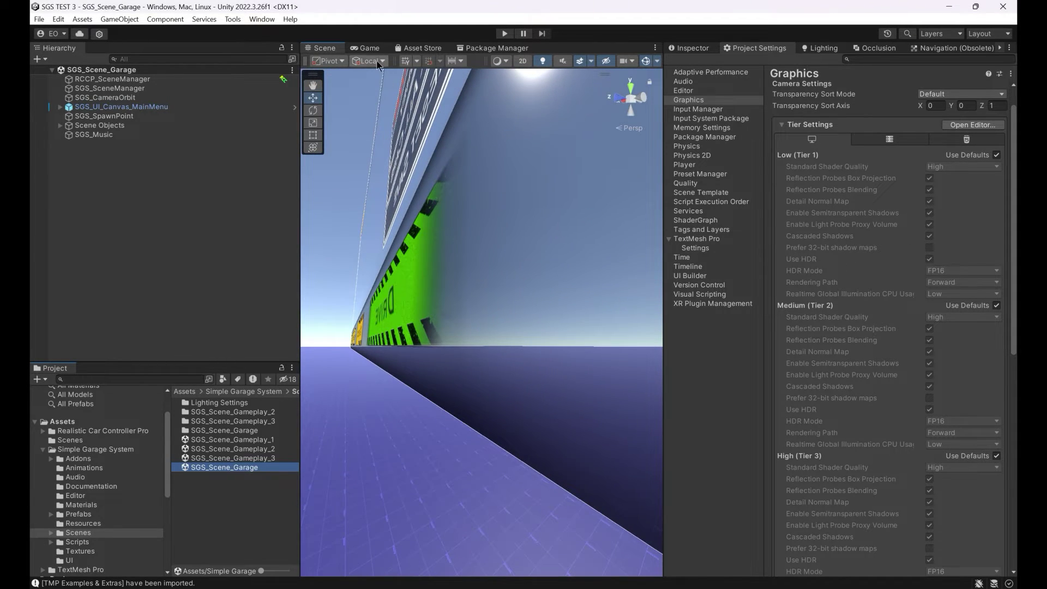
pyautogui.click(370, 48)
pyautogui.moveTo(662, 273); pyautogui.dragTo(679, 273)
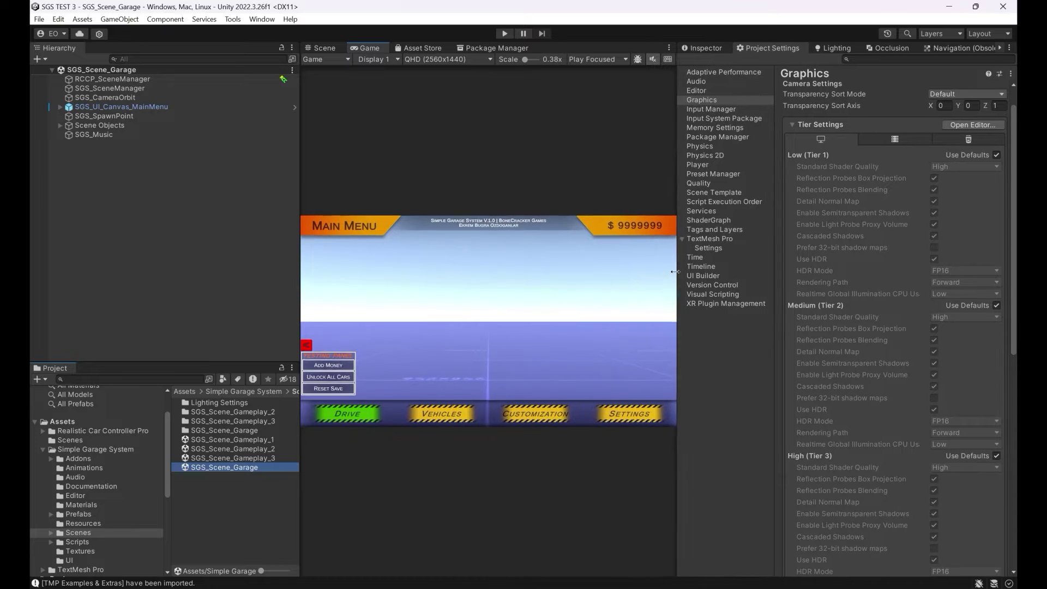
# Play the garage scene, preview red paint on the car in Customization, clear the cart, and return to the main menu
pyautogui.click(505, 35)
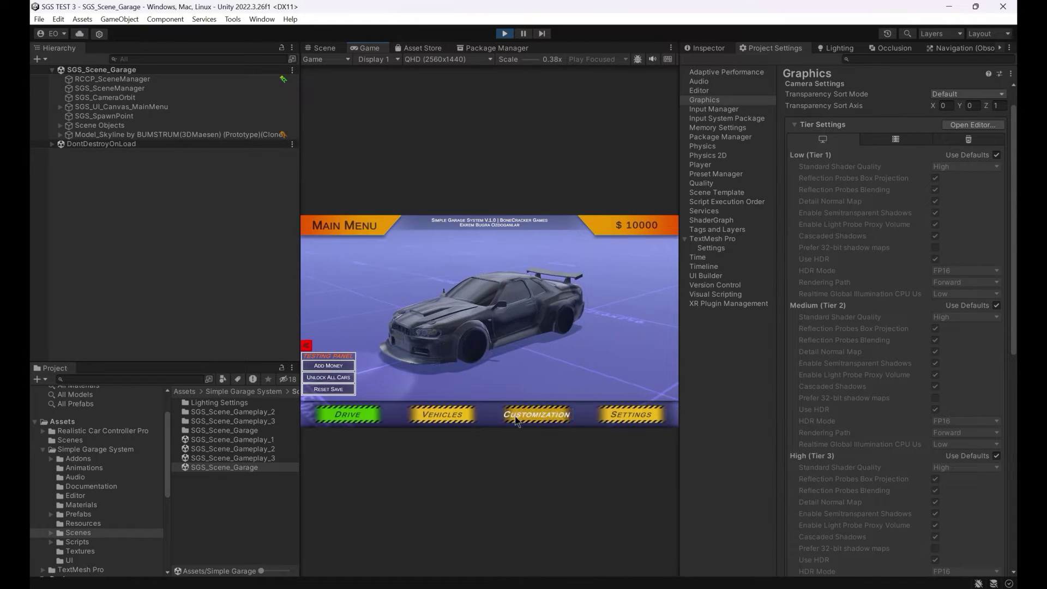
pyautogui.click(537, 414)
pyautogui.click(449, 256)
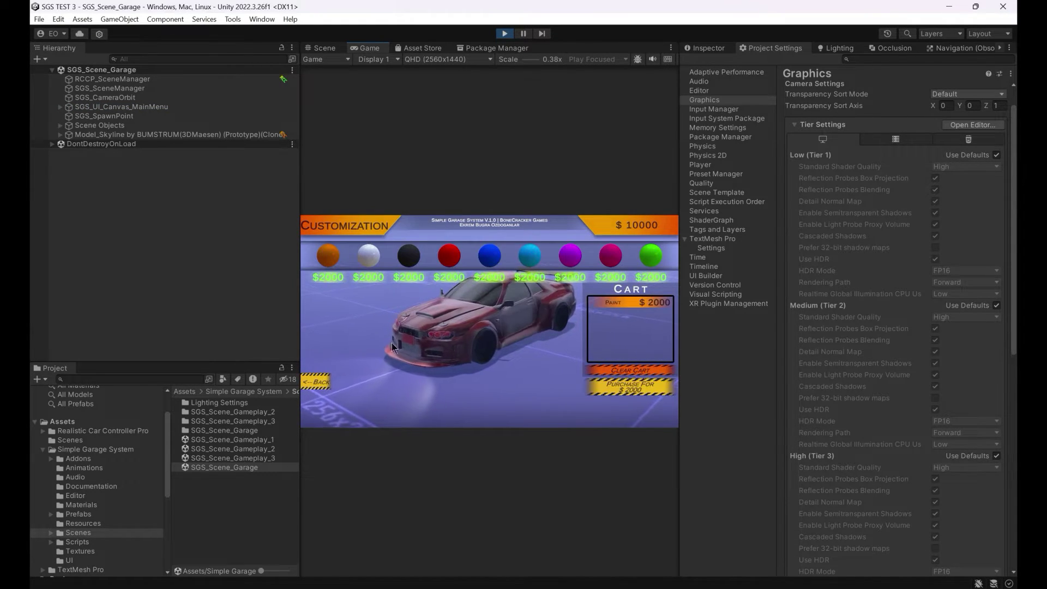
pyautogui.click(316, 382)
pyautogui.moveTo(394, 366); pyautogui.dragTo(507, 367)
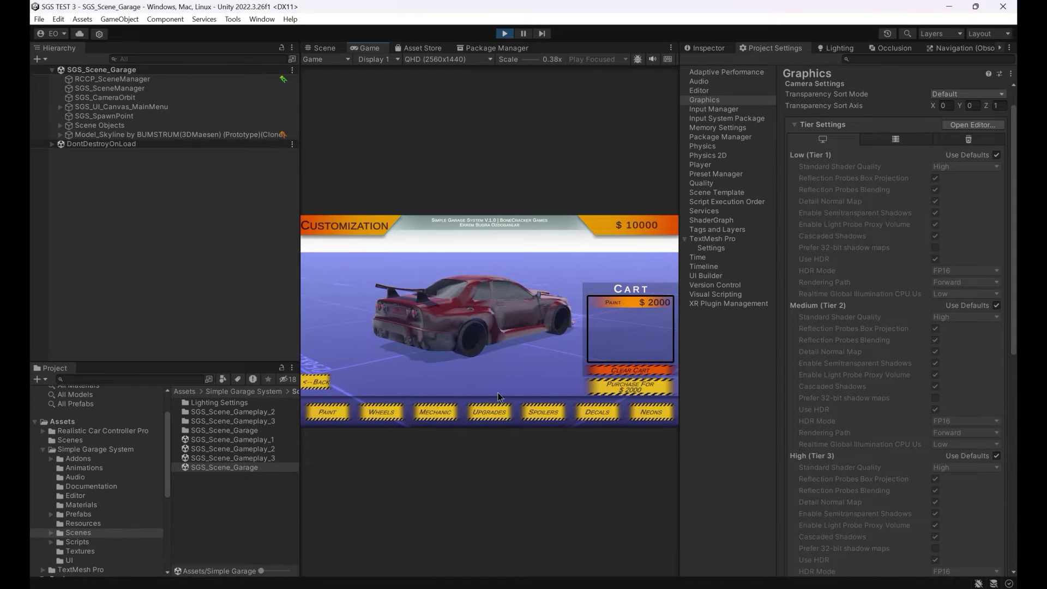
pyautogui.click(626, 370)
pyautogui.click(317, 381)
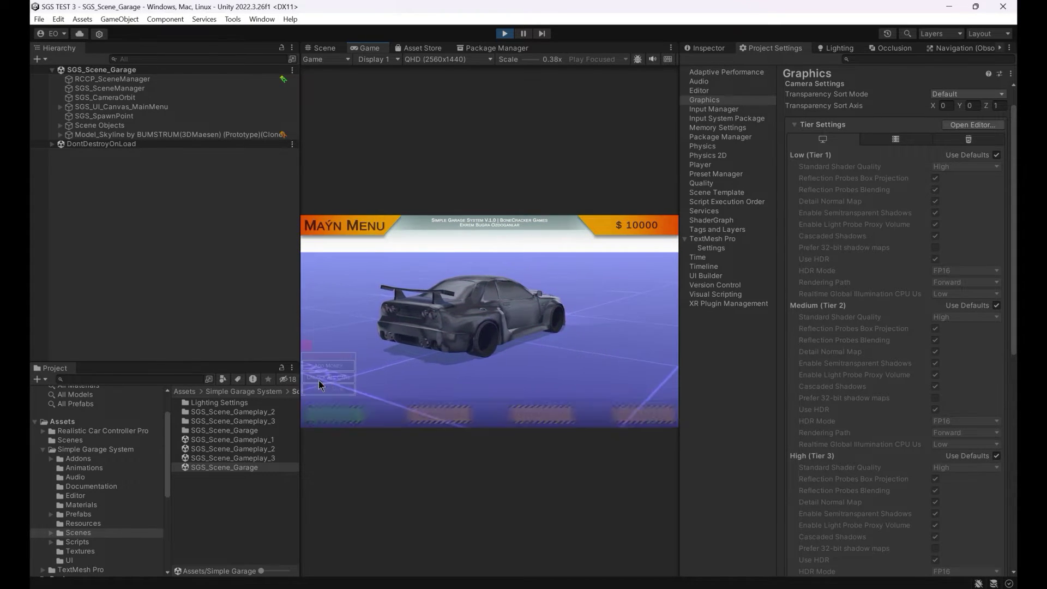
# Check the Vehicles selection screen in the running garage scene and exit Play mode
pyautogui.click(441, 417)
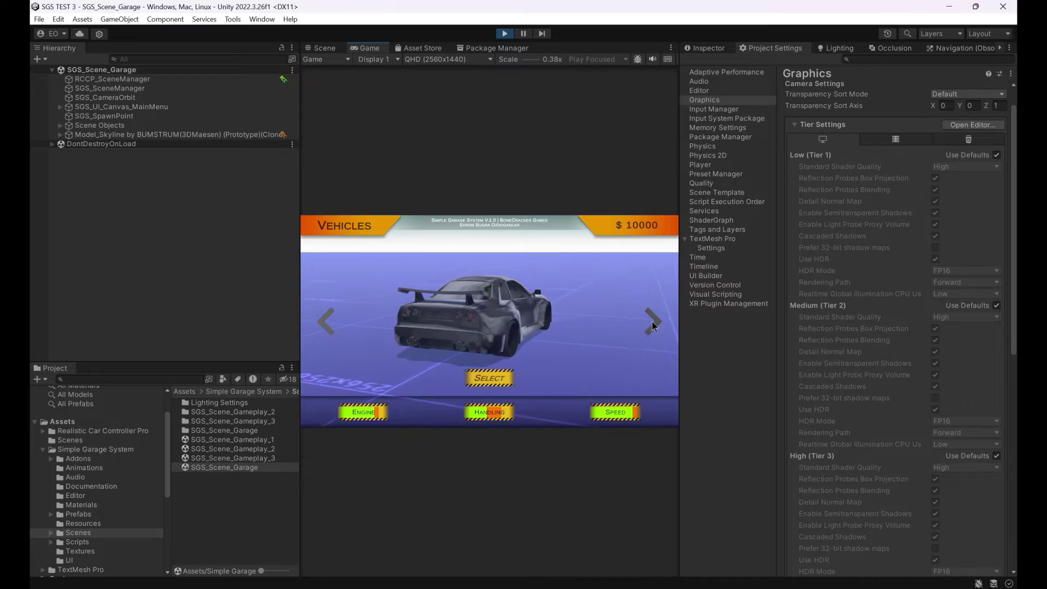
pyautogui.click(321, 328)
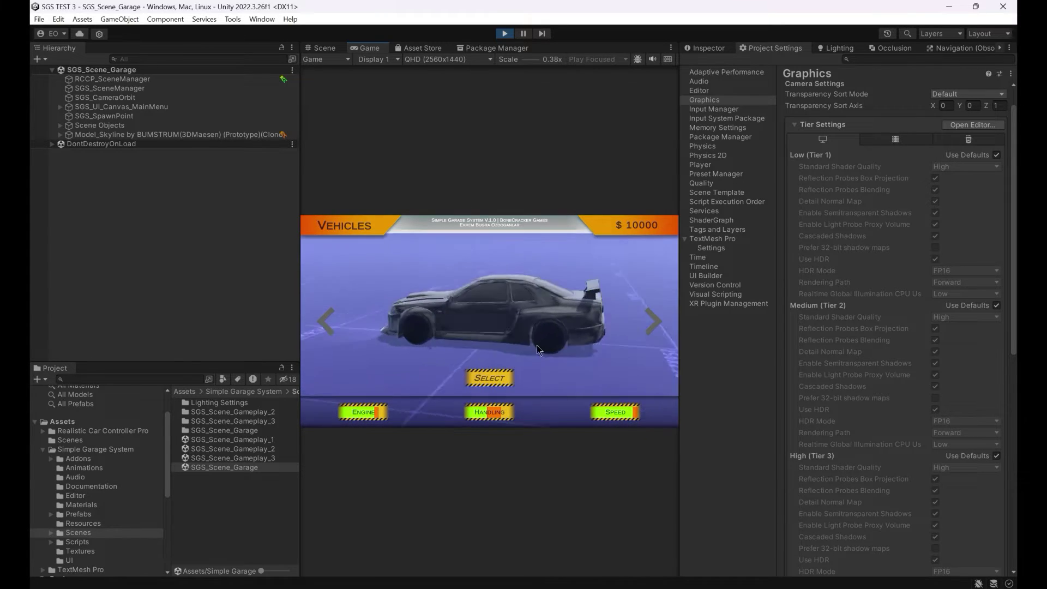
pyautogui.click(506, 35)
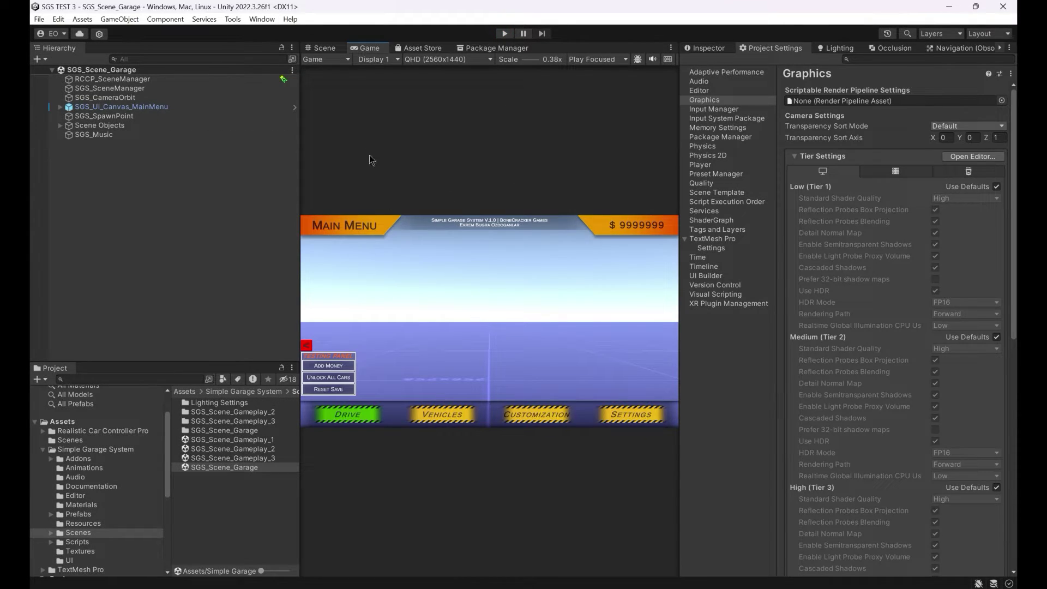
# Add the open SGS_Scene_Garage scene to Scenes In Build in the Build Settings
pyautogui.click(38, 19)
pyautogui.click(74, 167)
pyautogui.moveTo(293, 113); pyautogui.dragTo(518, 133)
pyautogui.click(669, 219)
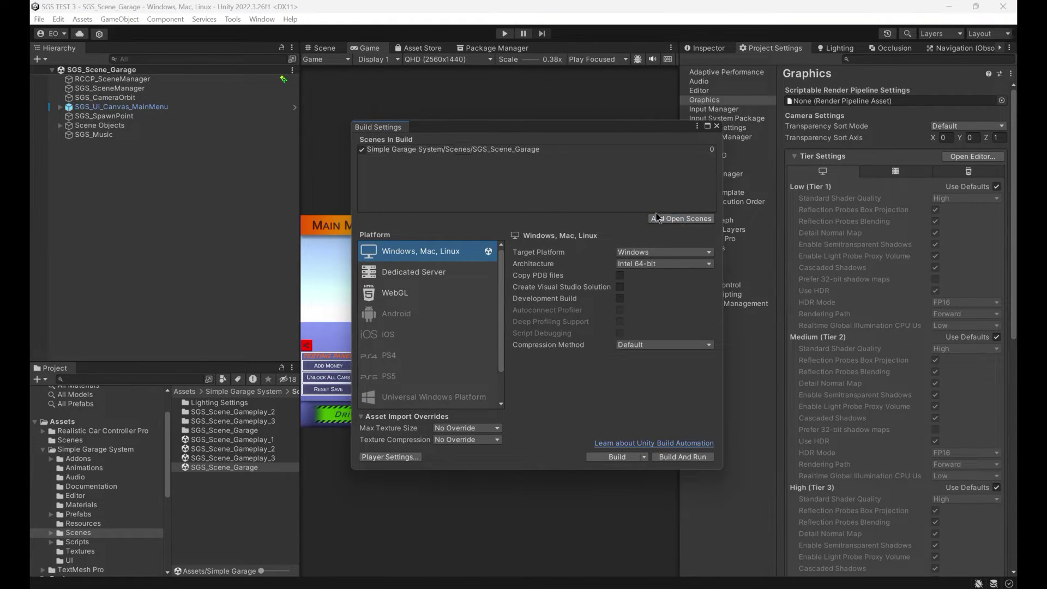
pyautogui.click(513, 149)
# Add SGS_Scene_Gameplay_1, SGS_Scene_Gameplay_2 and SGS_Scene_Gameplay_3 below the garage scene in the build list, and close Build Settings
pyautogui.click(256, 439)
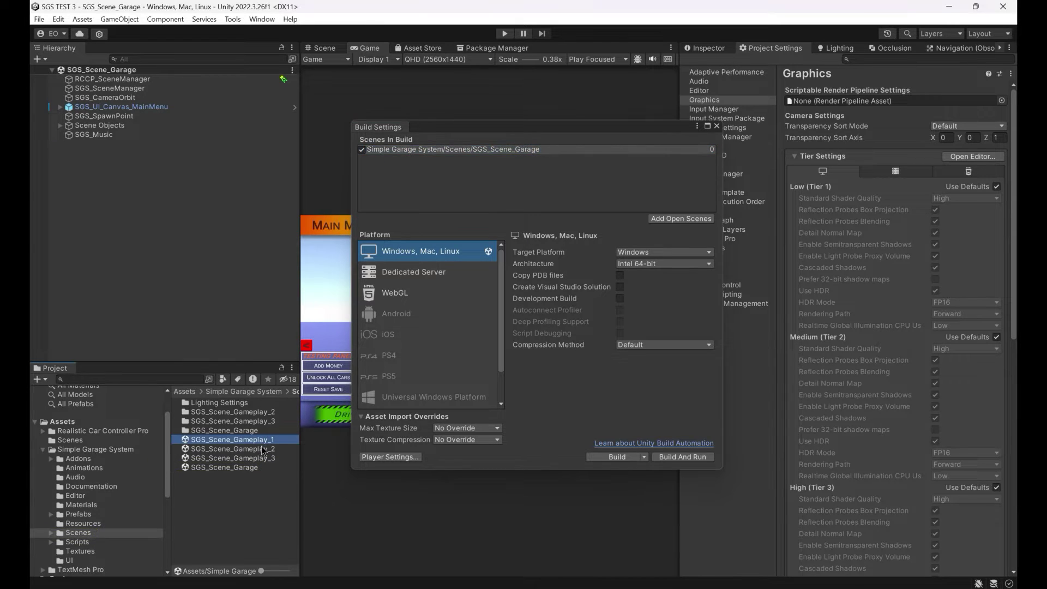
pyautogui.keyDown('shift'); pyautogui.click(264, 460); pyautogui.keyUp('shift')
pyautogui.moveTo(265, 441); pyautogui.dragTo(450, 189)
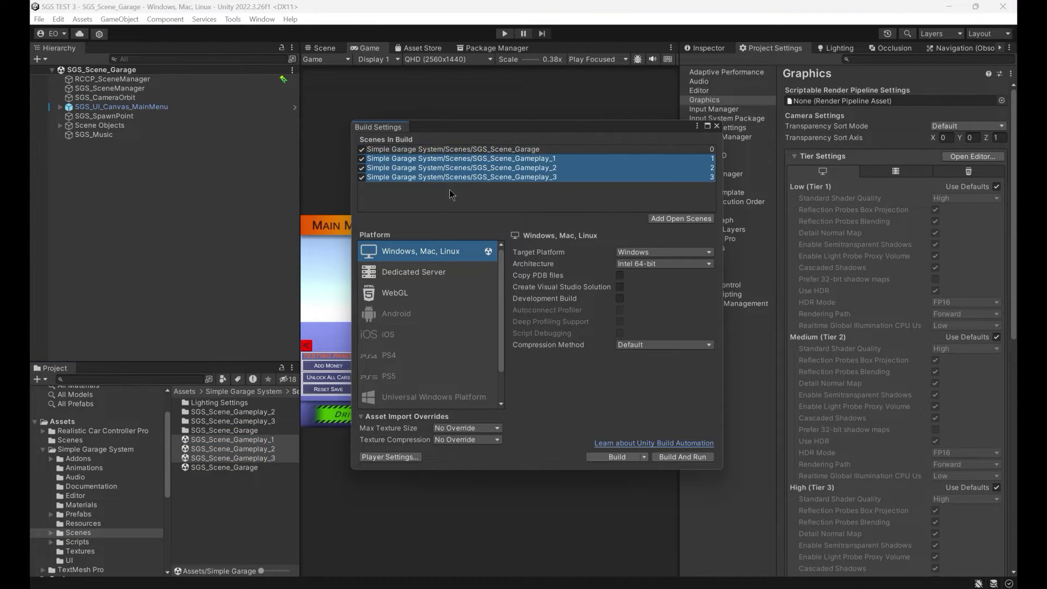
pyautogui.click(716, 125)
# Play the garage scene, test driving in Scene 3 (Night), and return to the garage
pyautogui.click(503, 35)
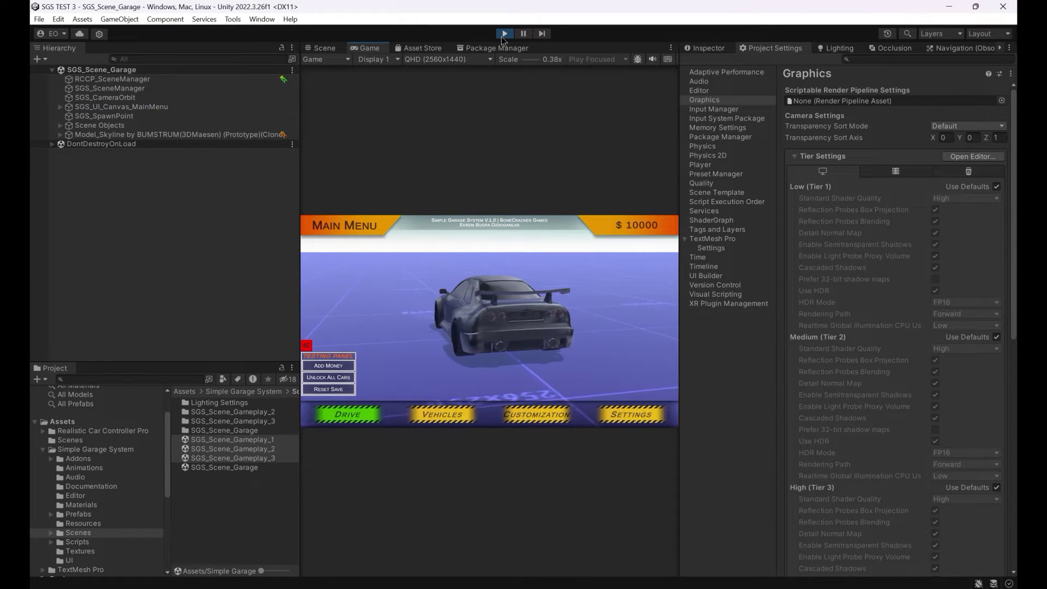
pyautogui.click(347, 414)
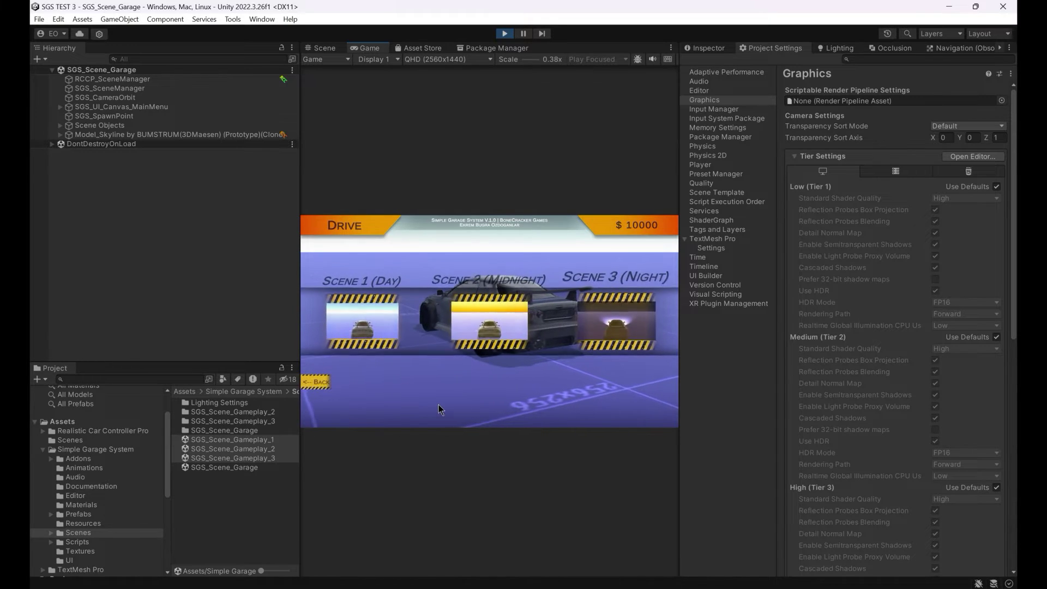
pyautogui.click(619, 319)
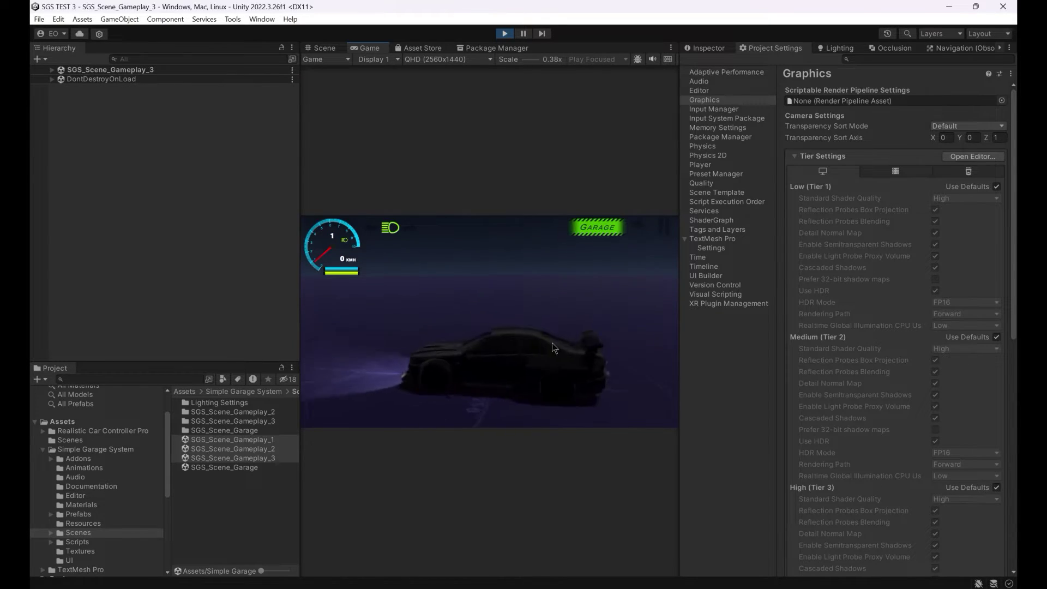
pyautogui.click(595, 228)
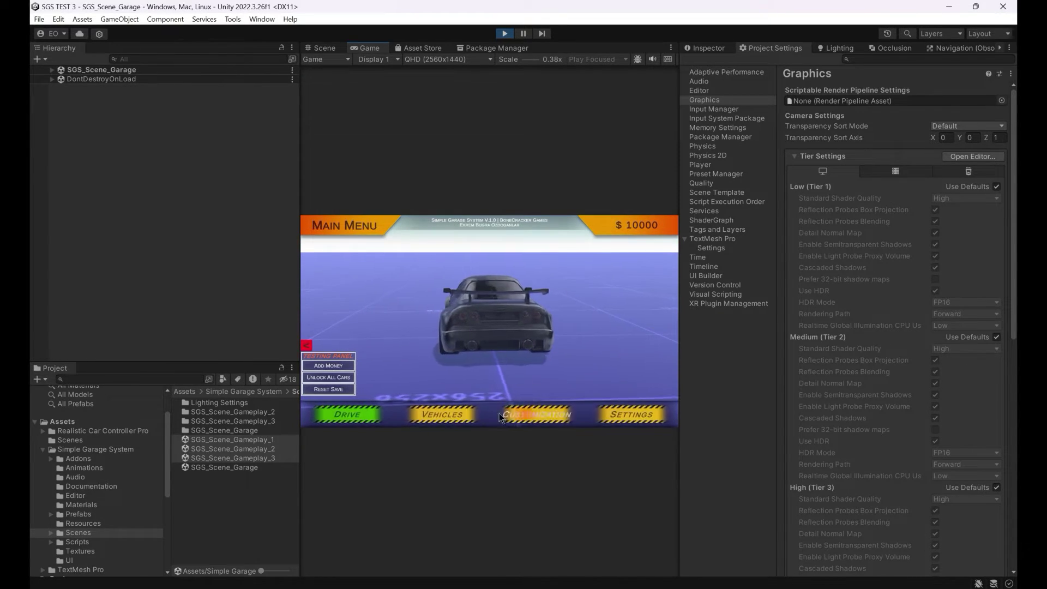
# Test driving in Scene 2 (Midnight) and return to the garage
pyautogui.click(349, 414)
pyautogui.click(479, 313)
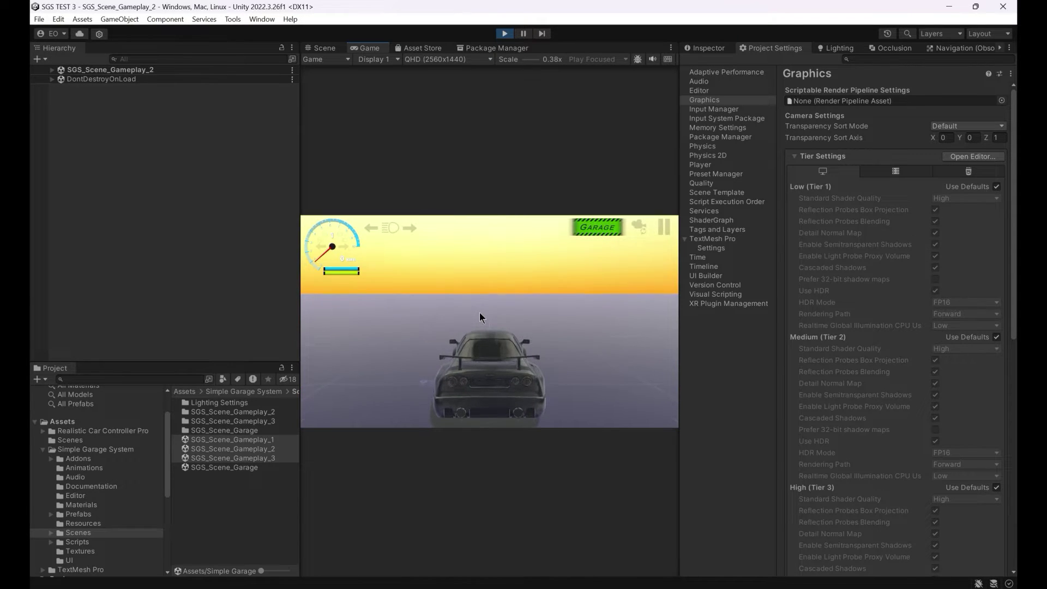
pyautogui.click(596, 228)
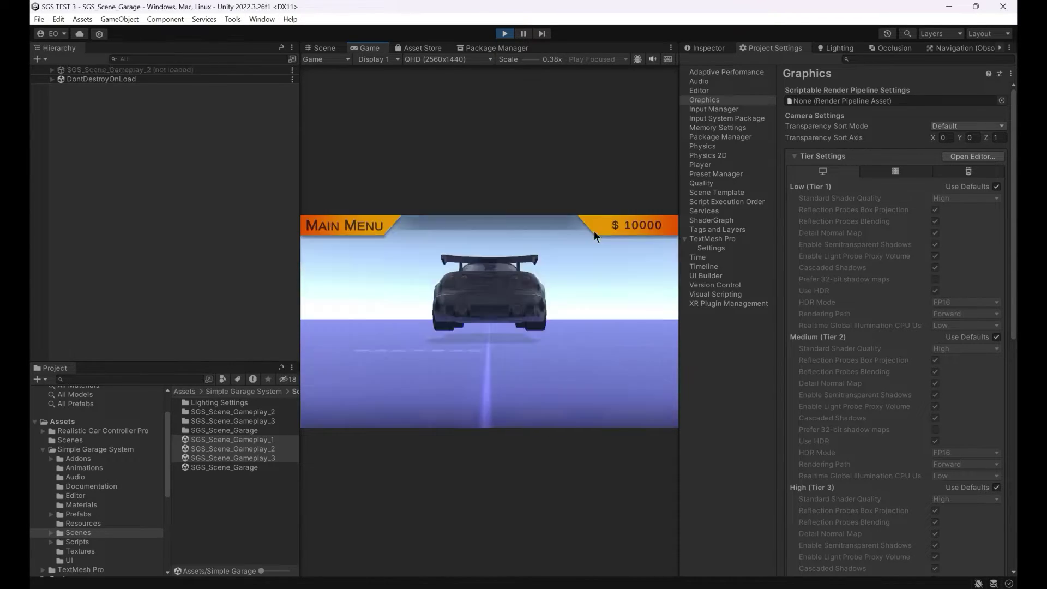
# Test driving in Scene 1 (Day), return to the garage, and exit Play mode
pyautogui.click(349, 414)
pyautogui.click(359, 319)
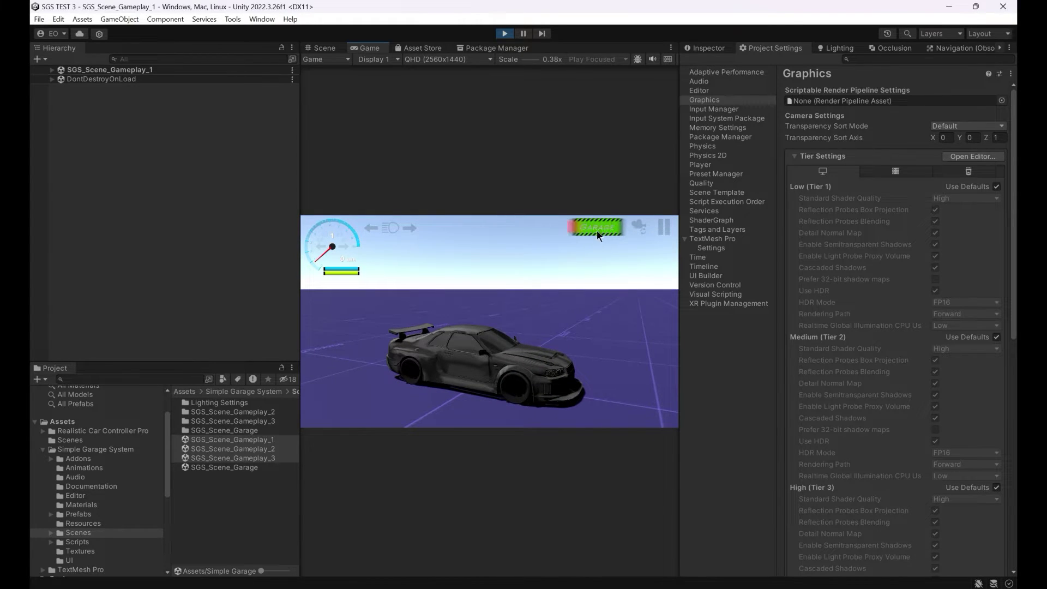
pyautogui.click(597, 229)
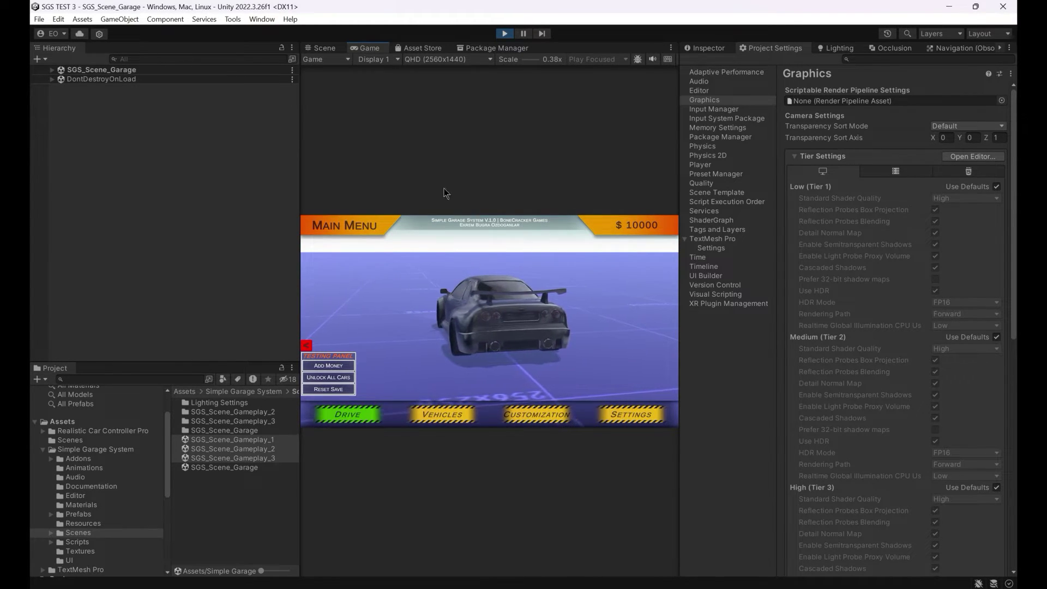
pyautogui.click(504, 34)
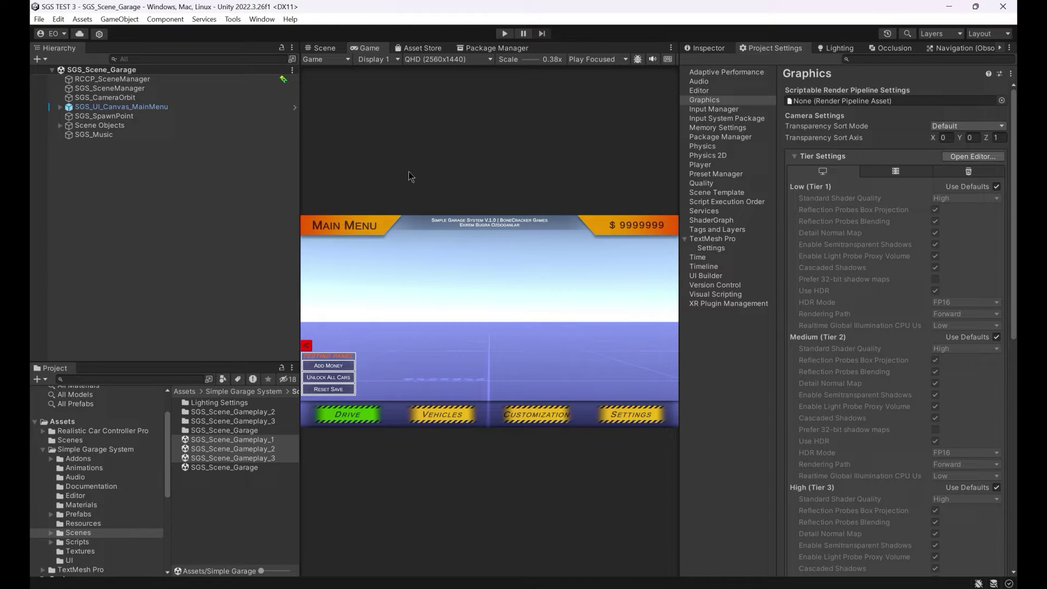
# Frame the main menu UI canvas in the Scene view
pyautogui.click(336, 49)
pyautogui.click(142, 80)
pyautogui.click(457, 251)
pyautogui.press('f')
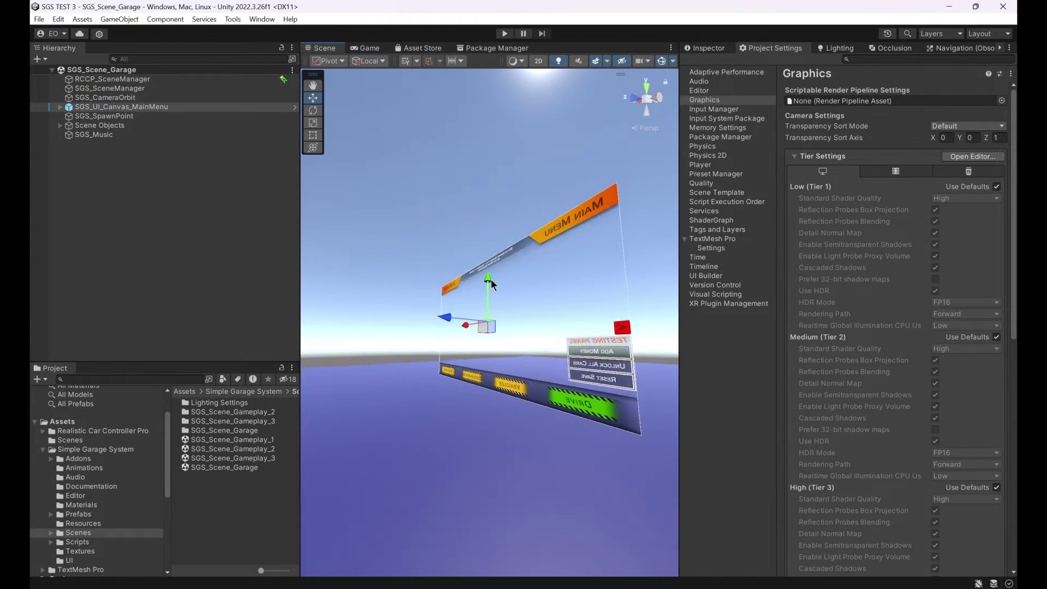
# Examine the SGS_SceneManager object's component settings in a widened Inspector
pyautogui.click(109, 89)
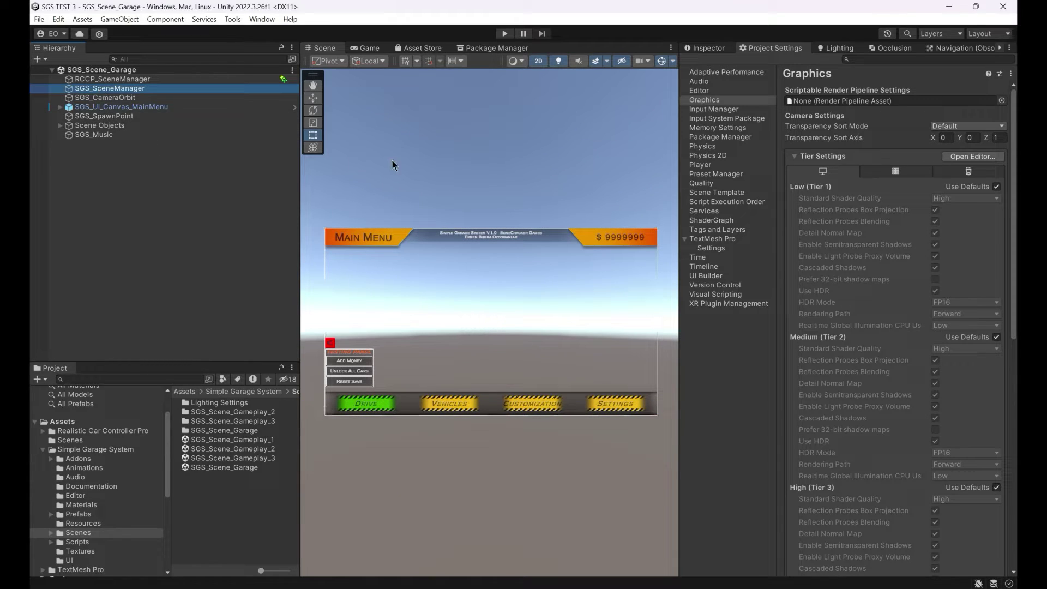
pyautogui.click(709, 49)
pyautogui.moveTo(681, 133); pyautogui.dragTo(645, 135)
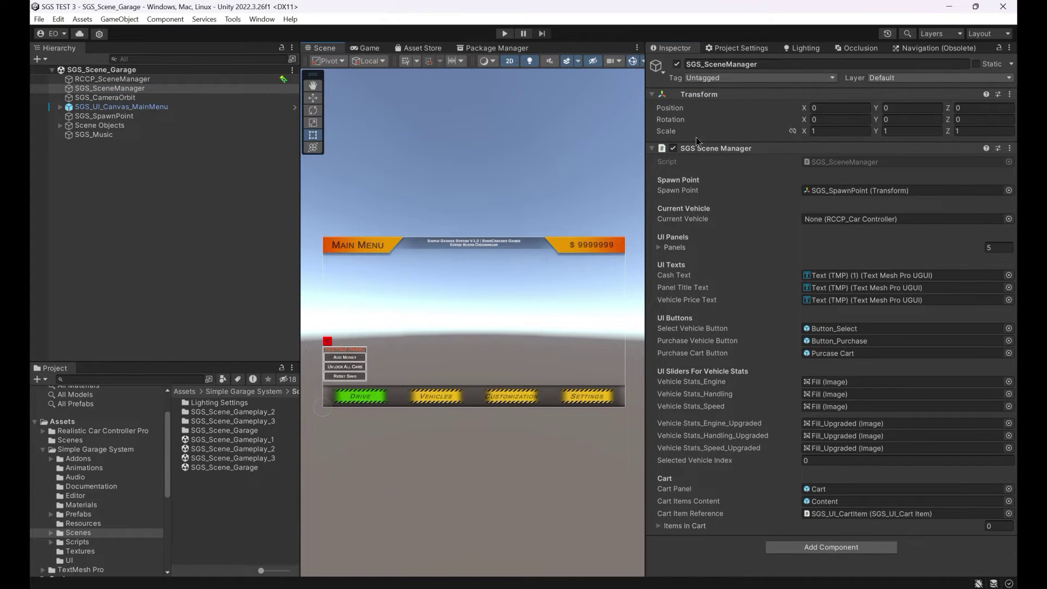
# Locate the objects assigned to the SGS Scene Manager's Spawn Point, UI Texts and UI Buttons references
pyautogui.click(830, 192)
pyautogui.click(837, 275)
pyautogui.click(837, 288)
pyautogui.click(836, 300)
pyautogui.click(834, 329)
pyautogui.click(835, 342)
pyautogui.click(834, 354)
# Locate the objects assigned to the SGS Scene Manager's vehicle stat sliders and cart references, and expand the Items In Cart list
pyautogui.click(825, 383)
pyautogui.click(827, 395)
pyautogui.click(829, 407)
pyautogui.click(830, 424)
pyautogui.click(830, 436)
pyautogui.click(830, 448)
pyautogui.click(824, 489)
pyautogui.click(829, 502)
pyautogui.click(829, 514)
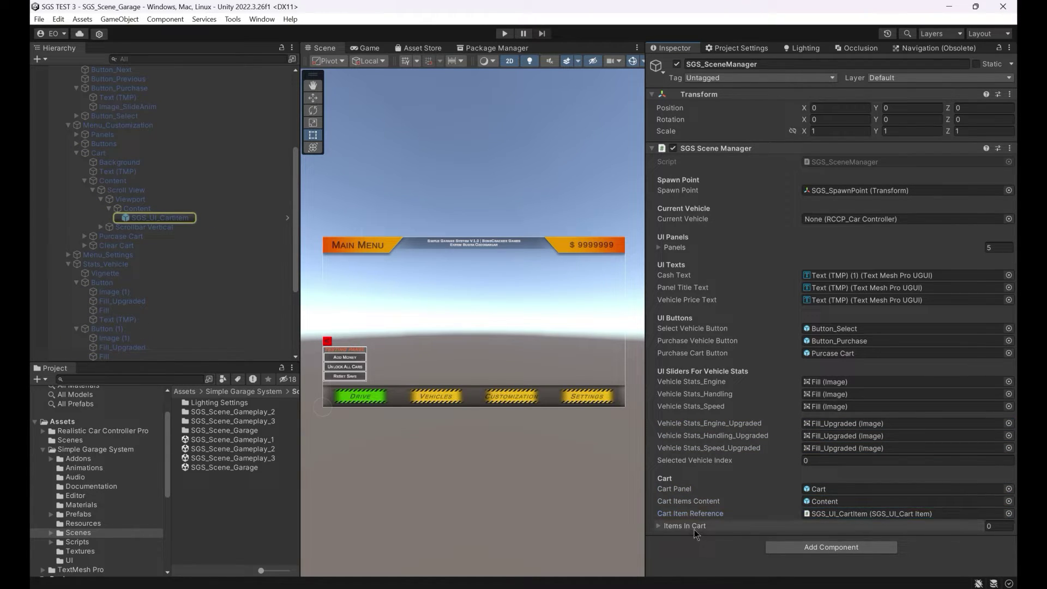
pyautogui.click(695, 529)
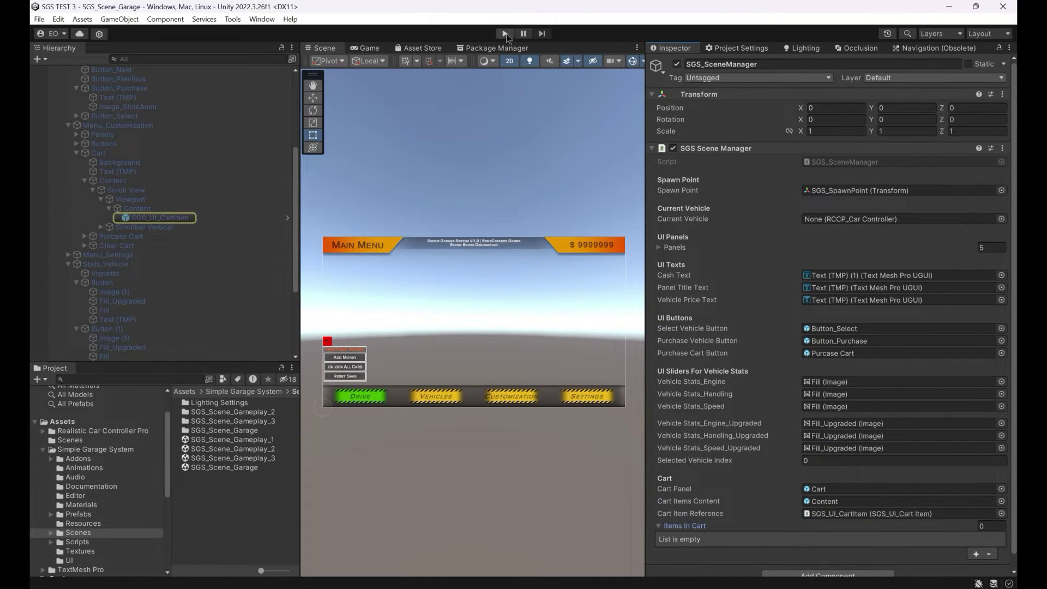
# Select SGS_UI_Canvas_MainMenu and expand its hierarchy down to the buttons in Menu_Main's ButtonBar
pyautogui.scroll(6, 87, 150)
pyautogui.click(60, 107)
pyautogui.click(82, 107)
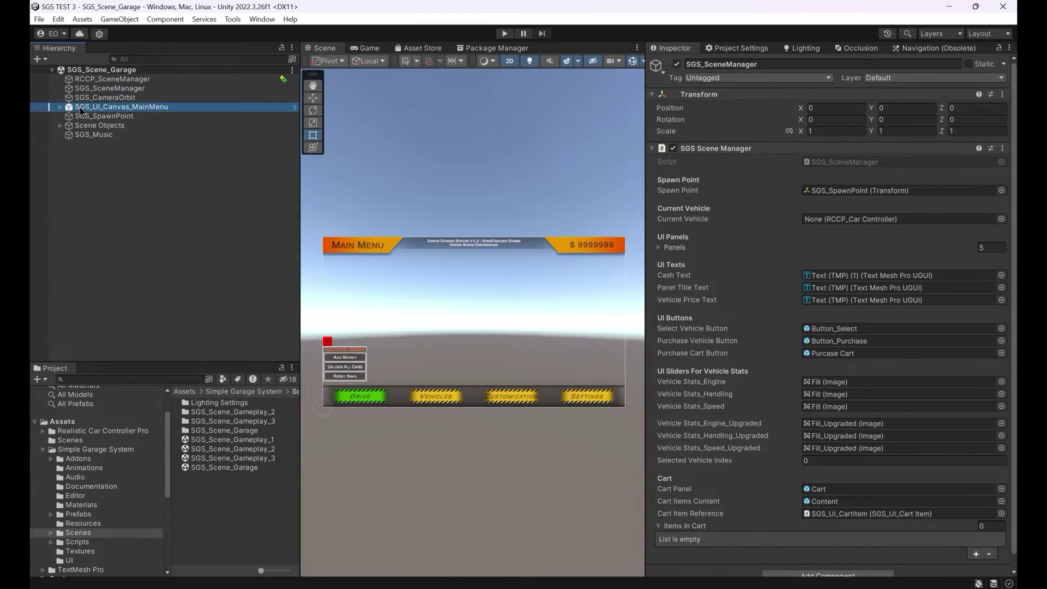
pyautogui.moveTo(450, 268); pyautogui.dragTo(442, 242, button='middle')
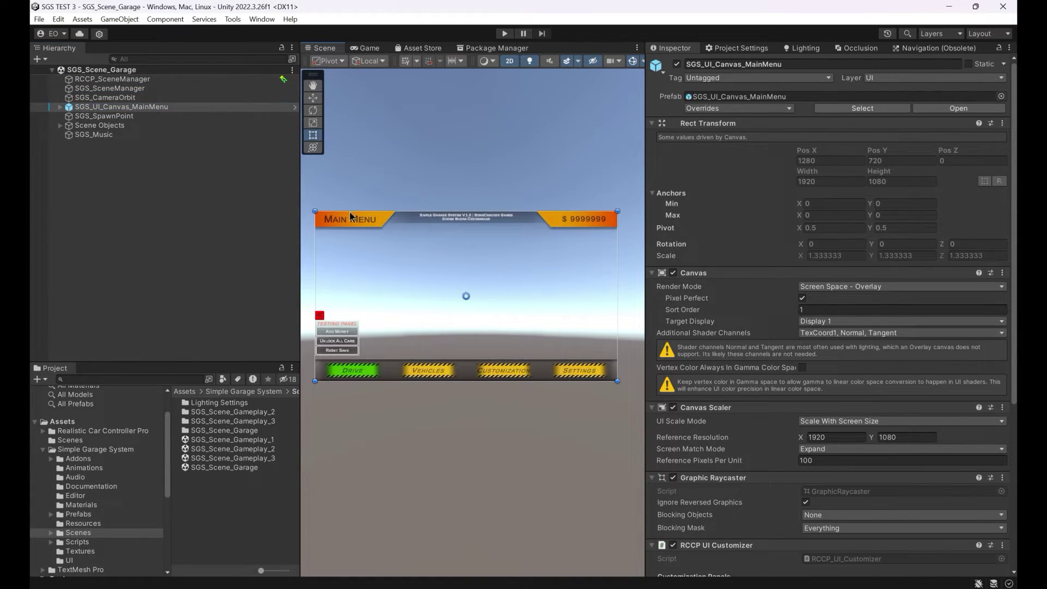
pyautogui.click(60, 108)
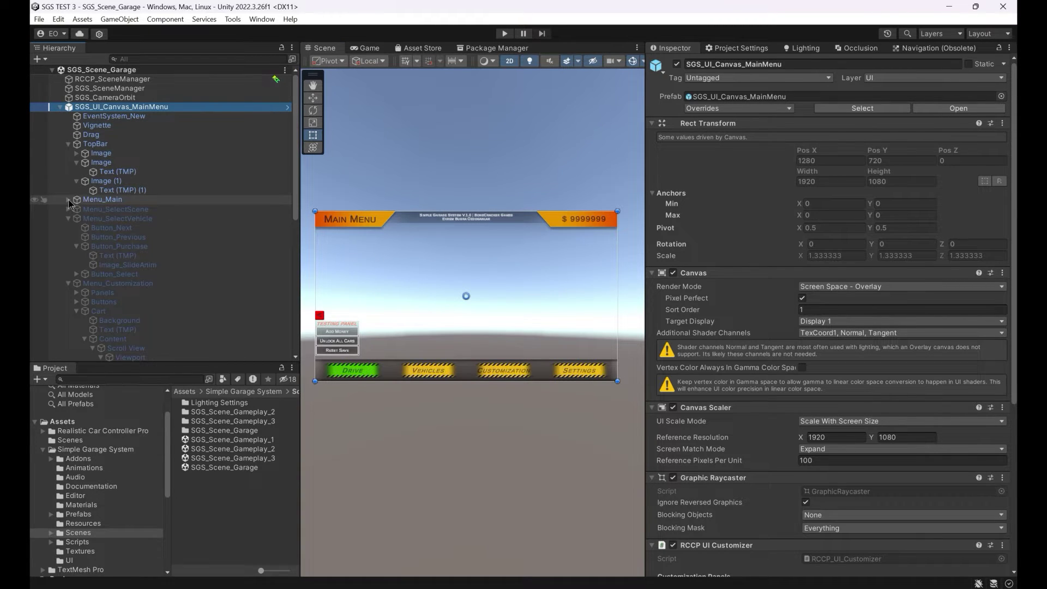
pyautogui.click(69, 200)
pyautogui.click(77, 209)
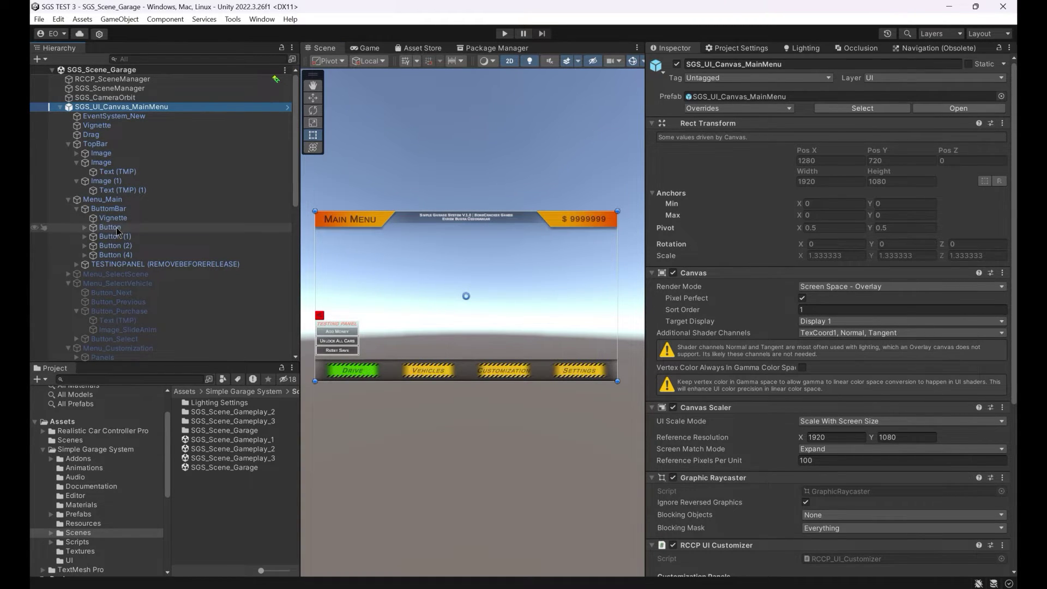
# Examine the On Click events of the Drive, Vehicles, Customization and Settings buttons, and collapse the main menu canvas hierarchy
pyautogui.click(112, 228)
pyautogui.moveTo(484, 360); pyautogui.dragTo(553, 301, button='middle')
pyautogui.scroll(-11, 731, 300)
pyautogui.click(716, 245)
pyautogui.click(116, 237)
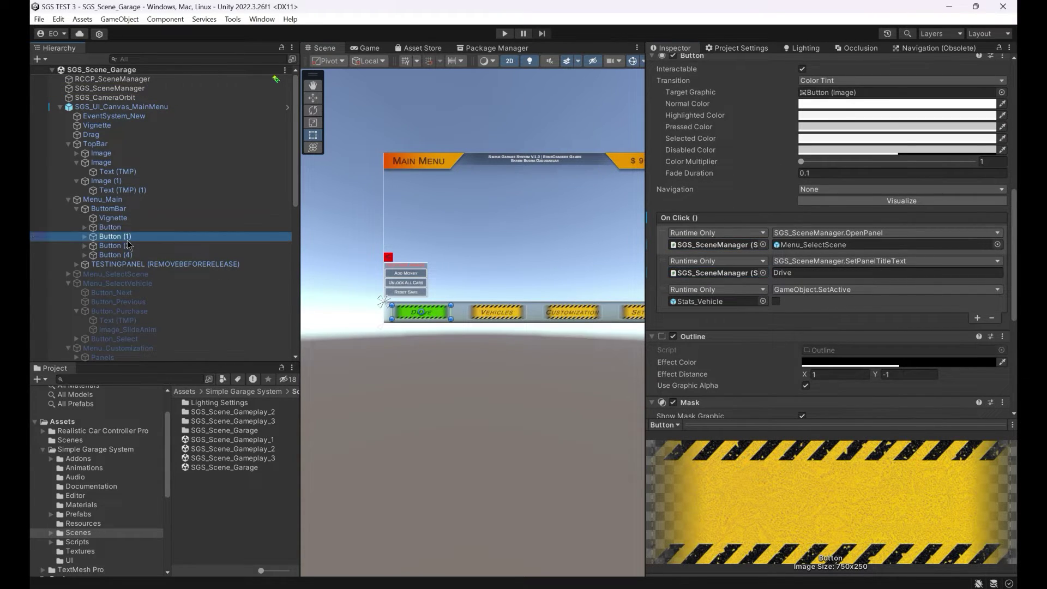
pyautogui.click(130, 247)
pyautogui.moveTo(583, 295); pyautogui.dragTo(499, 330, button='middle')
pyautogui.click(136, 253)
pyautogui.moveTo(644, 324); pyautogui.dragTo(687, 324)
pyautogui.moveTo(562, 293); pyautogui.dragTo(546, 316, button='middle')
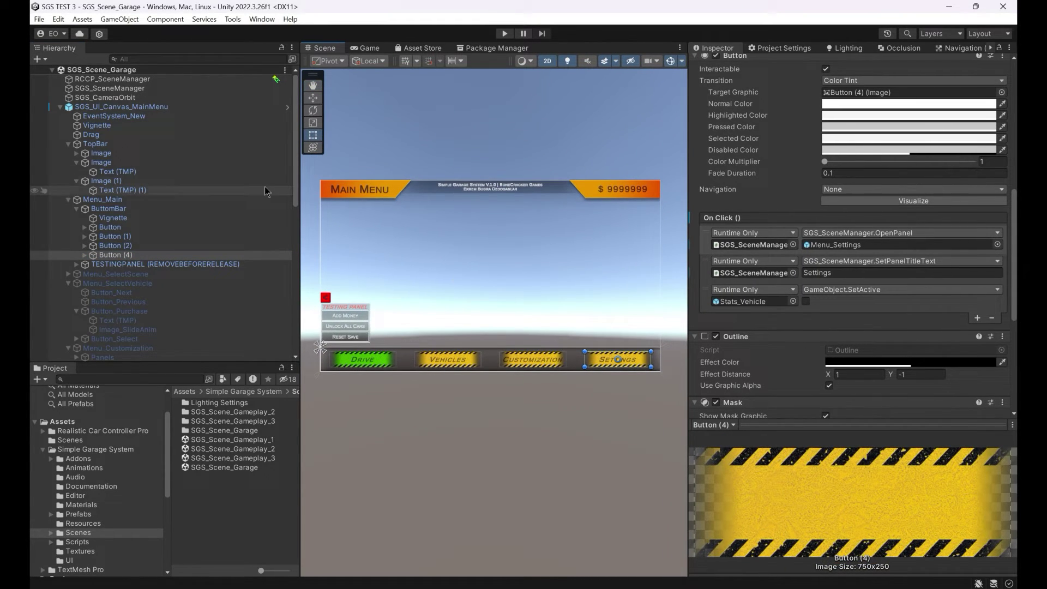
pyautogui.click(60, 107)
# Open the SGS Settings asset and set Default Money to 22000
pyautogui.click(233, 19)
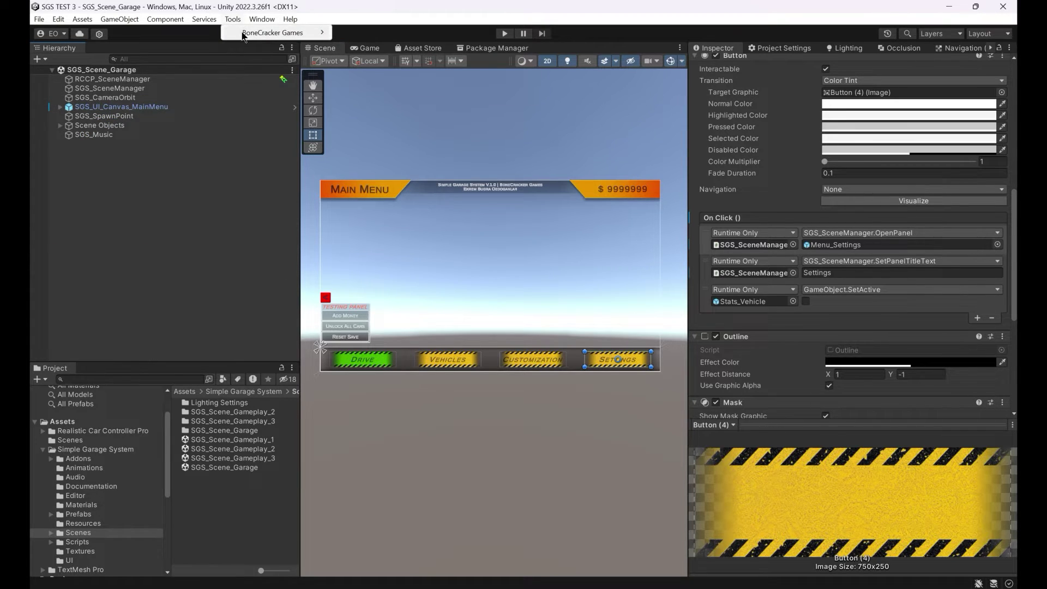
pyautogui.moveTo(243, 34)
pyautogui.moveTo(381, 46)
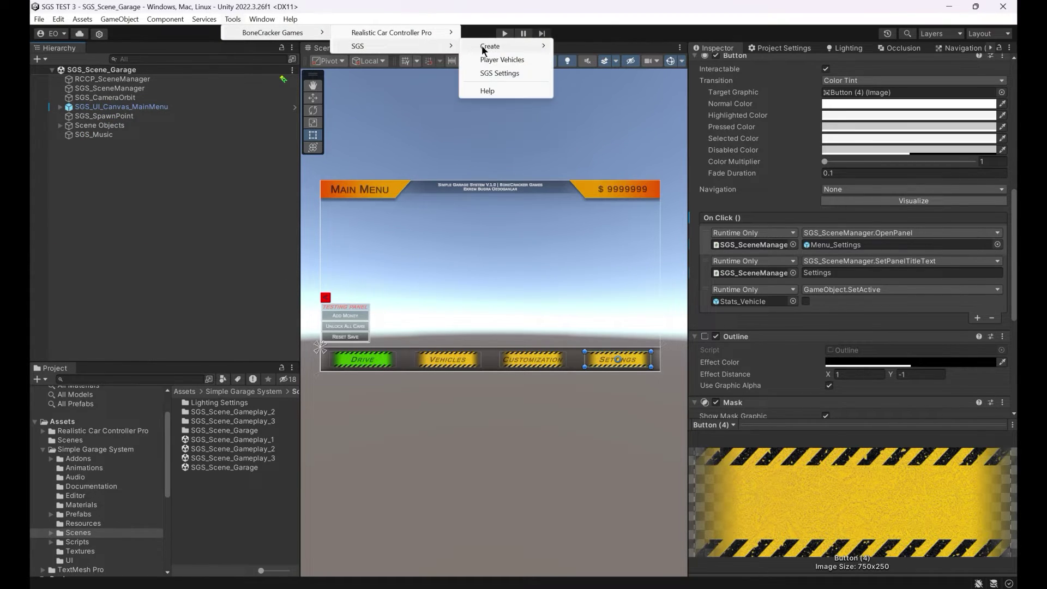
pyautogui.click(524, 73)
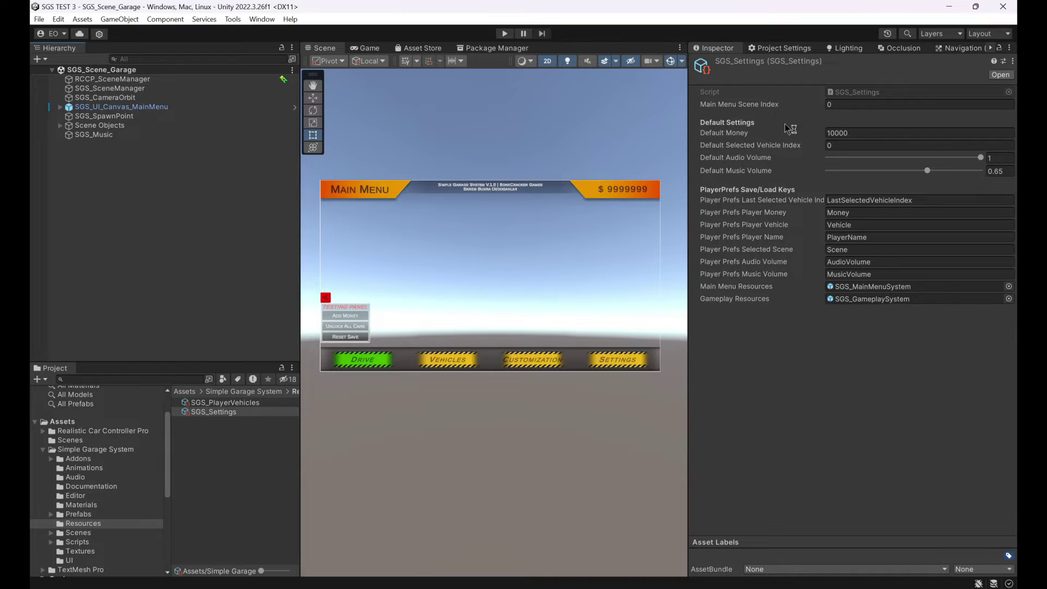
pyautogui.click(852, 136)
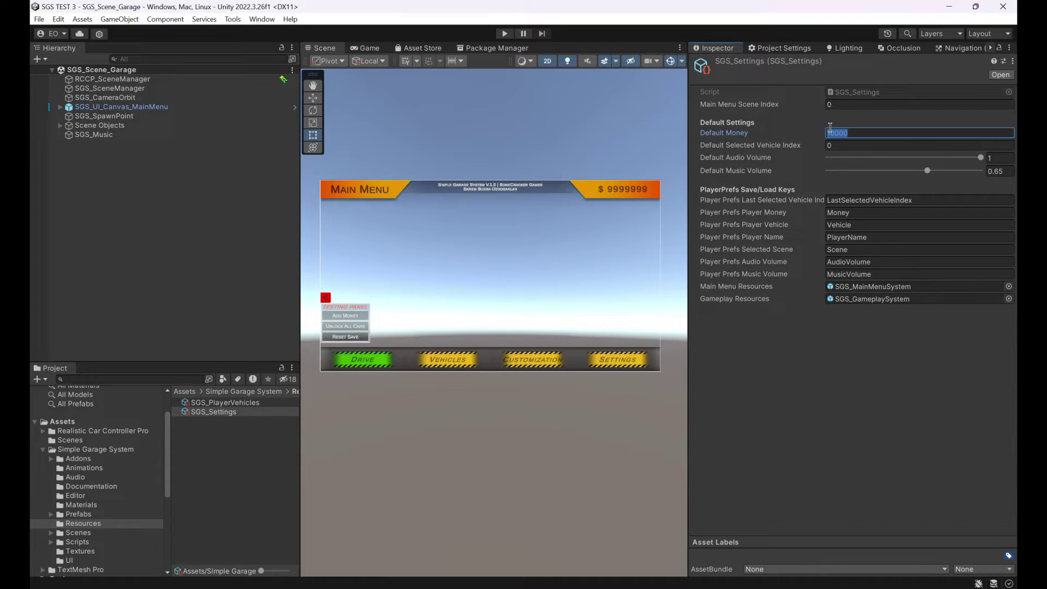
pyautogui.click(851, 146)
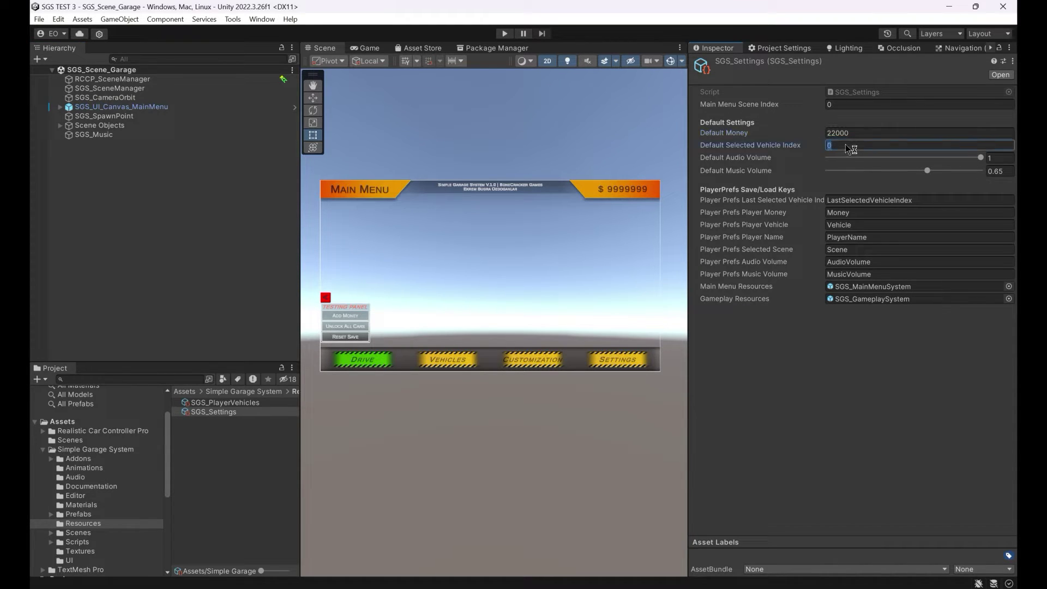
# Set the Default Audio Volume in SGS Settings to 0.5
pyautogui.moveTo(959, 158); pyautogui.dragTo(870, 158)
pyautogui.click(1002, 161)
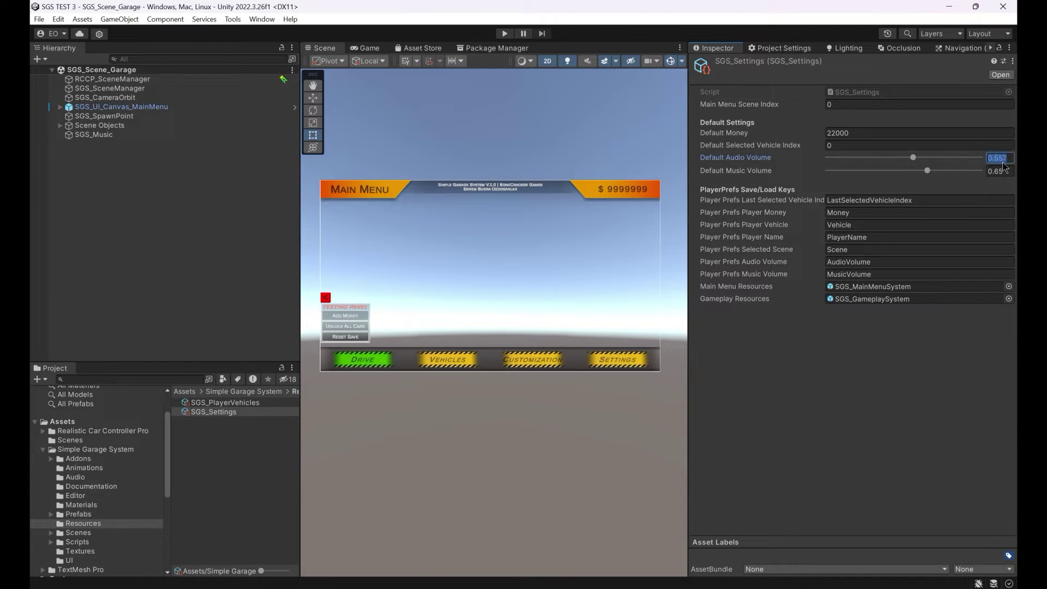
pyautogui.write('.5')
pyautogui.click(958, 343)
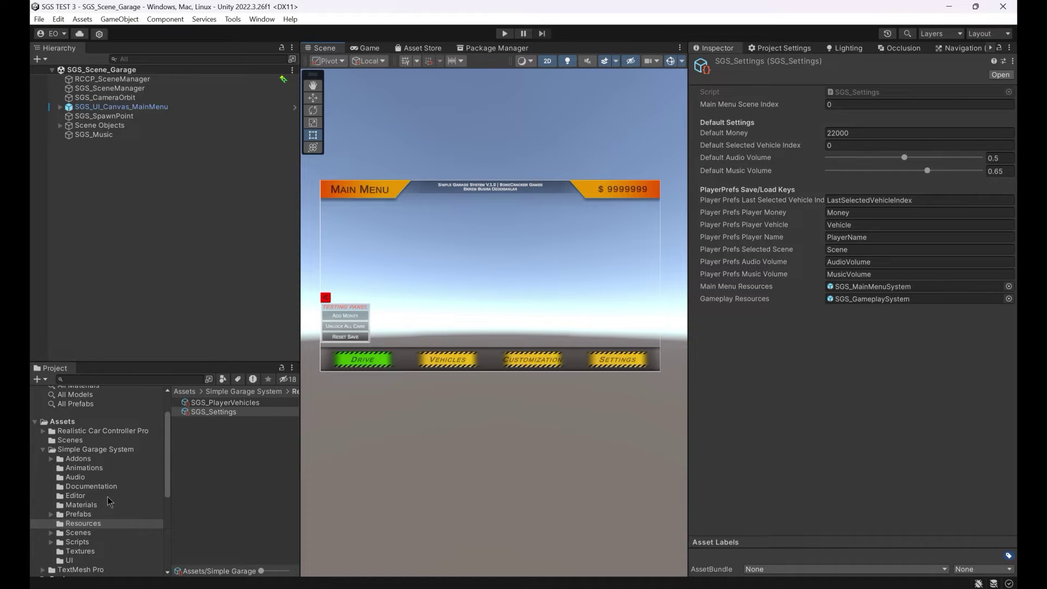
# Import the RCCP_DemoAssets package as demo content from the Realistic Car Controller Pro welcome window, and close that window
pyautogui.click(233, 19)
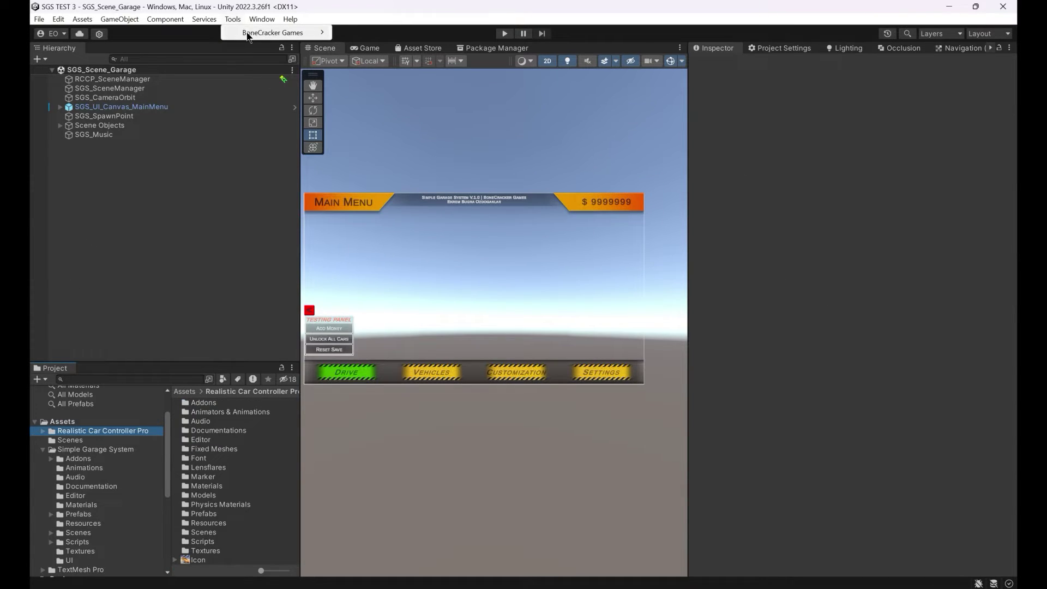
pyautogui.moveTo(278, 33)
pyautogui.moveTo(422, 33)
pyautogui.click(512, 148)
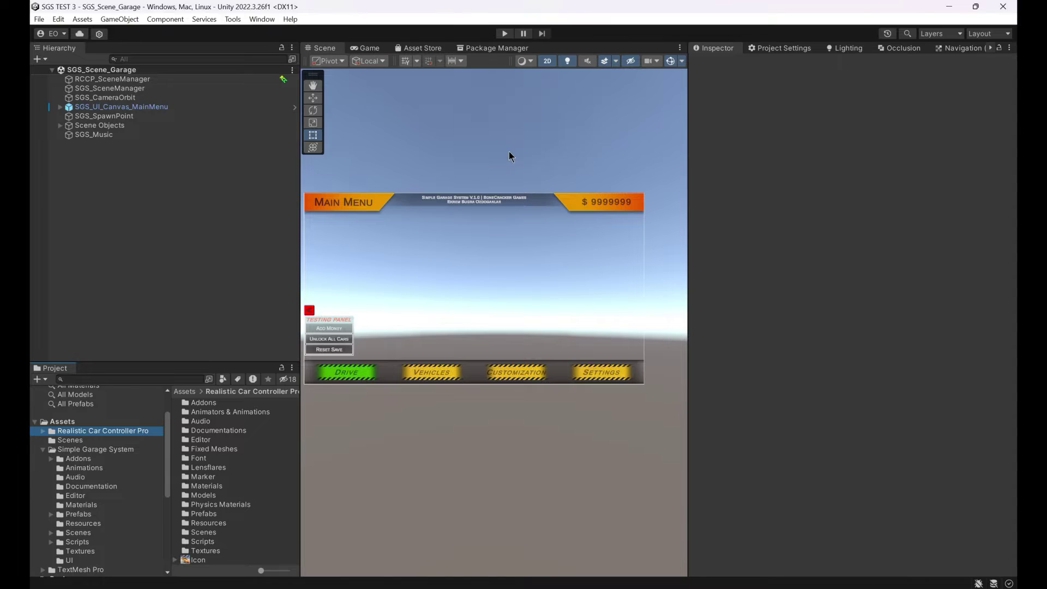
pyautogui.moveTo(422, 131); pyautogui.dragTo(705, 71)
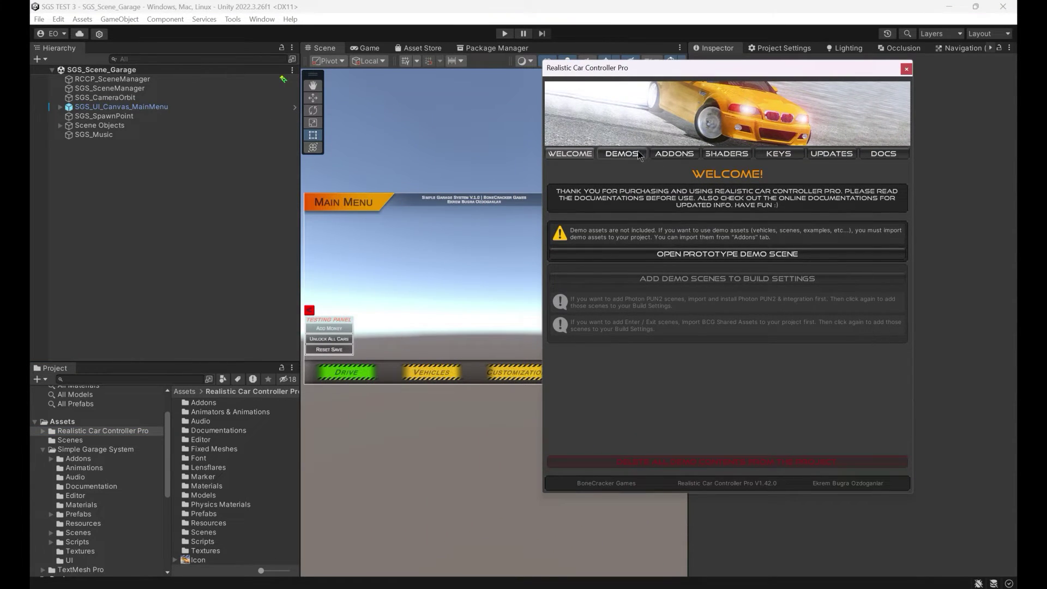
pyautogui.click(622, 154)
pyautogui.click(693, 206)
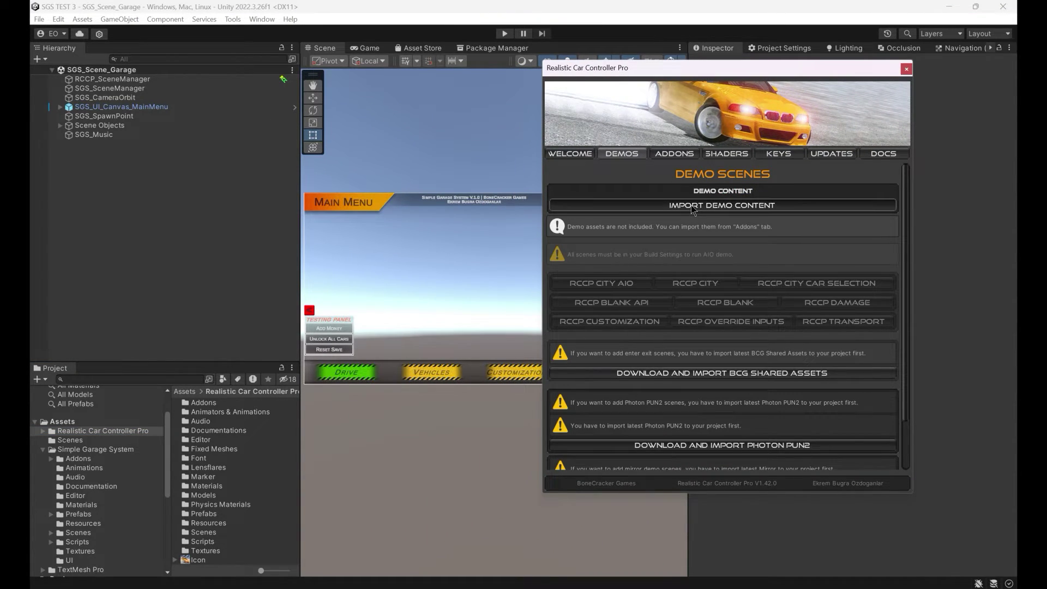
pyautogui.click(554, 323)
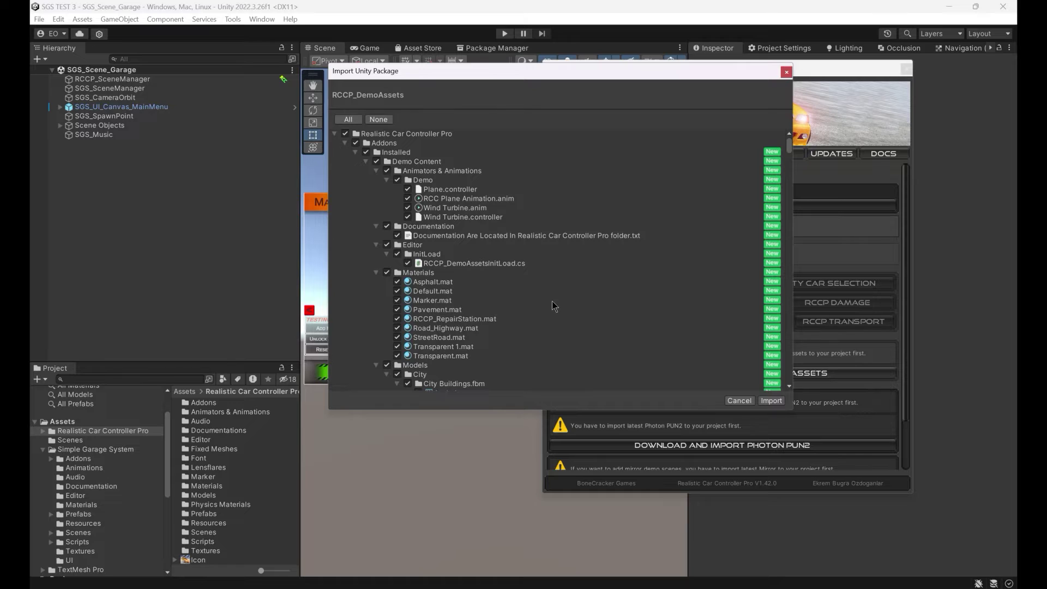
pyautogui.click(772, 400)
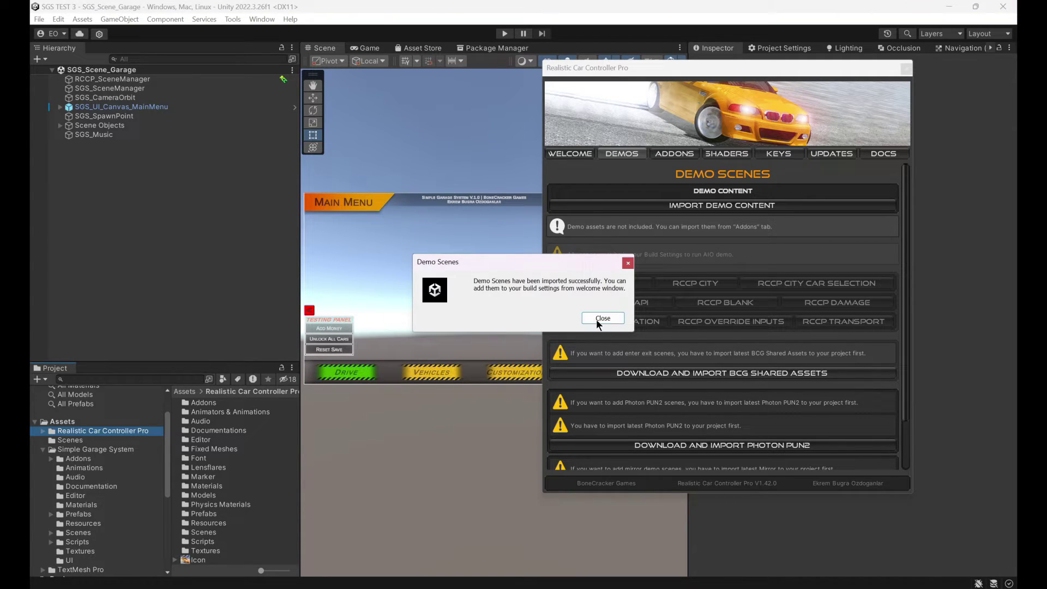
pyautogui.click(603, 334)
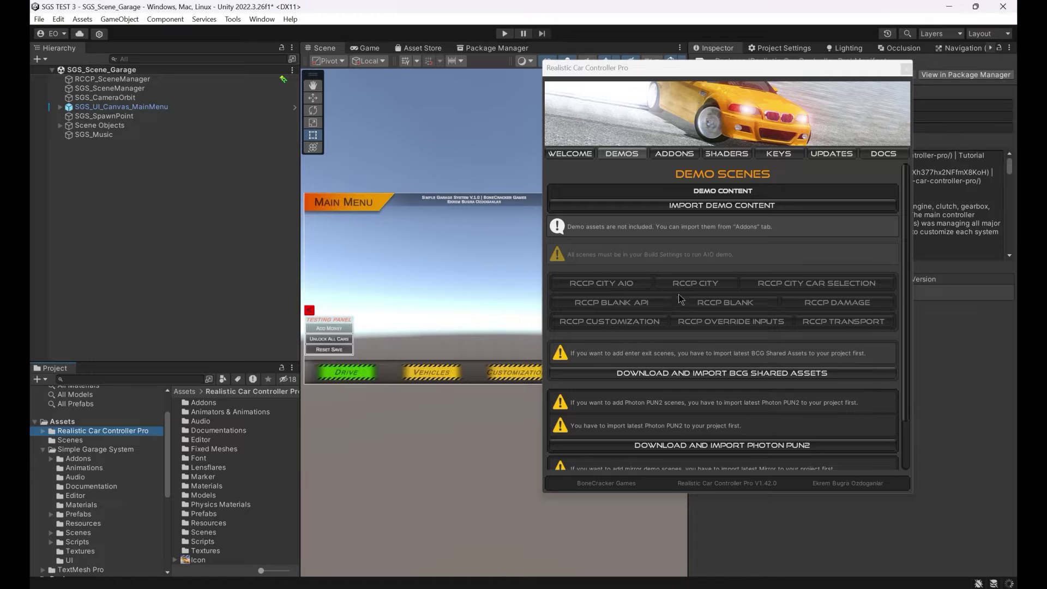
pyautogui.click(904, 71)
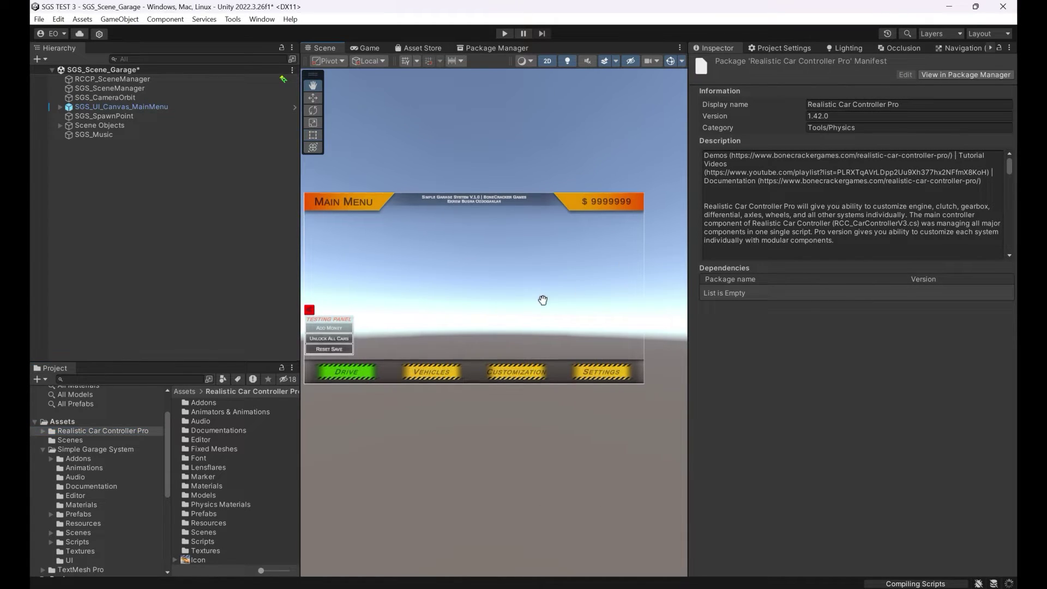
# Open the SGS Player Vehicles asset, expand Element 0, and locate its assigned vehicle prefab in a widened Project window
pyautogui.click(229, 20)
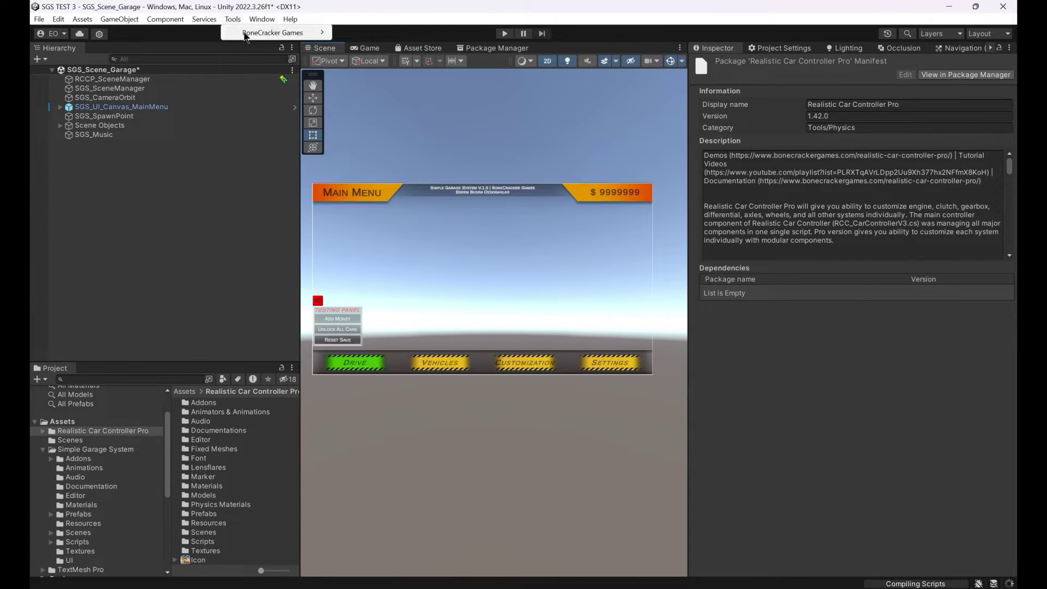
pyautogui.moveTo(249, 32)
pyautogui.moveTo(376, 47)
pyautogui.click(490, 58)
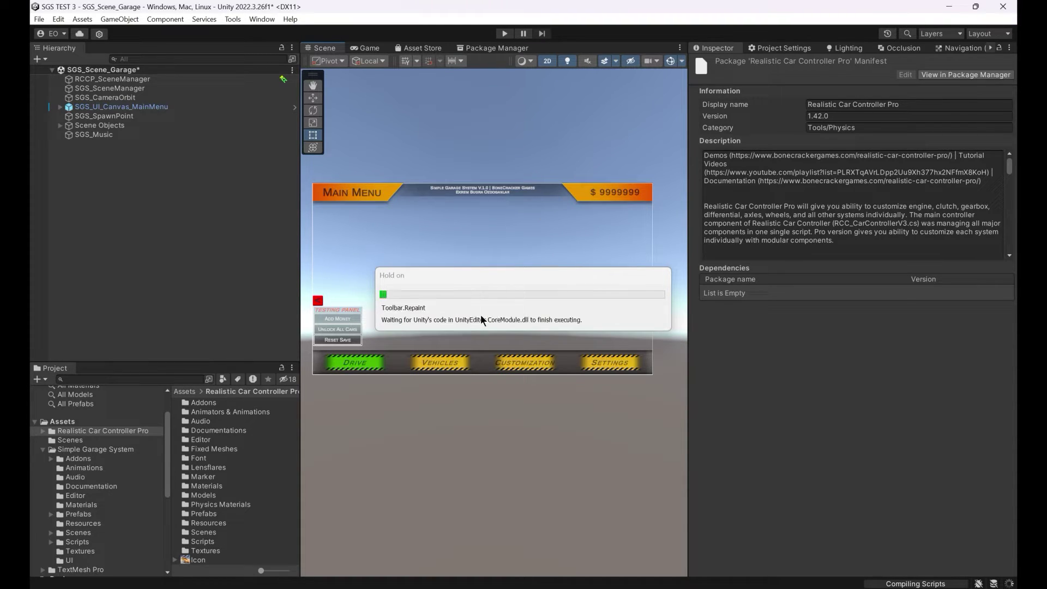
pyautogui.click(736, 143)
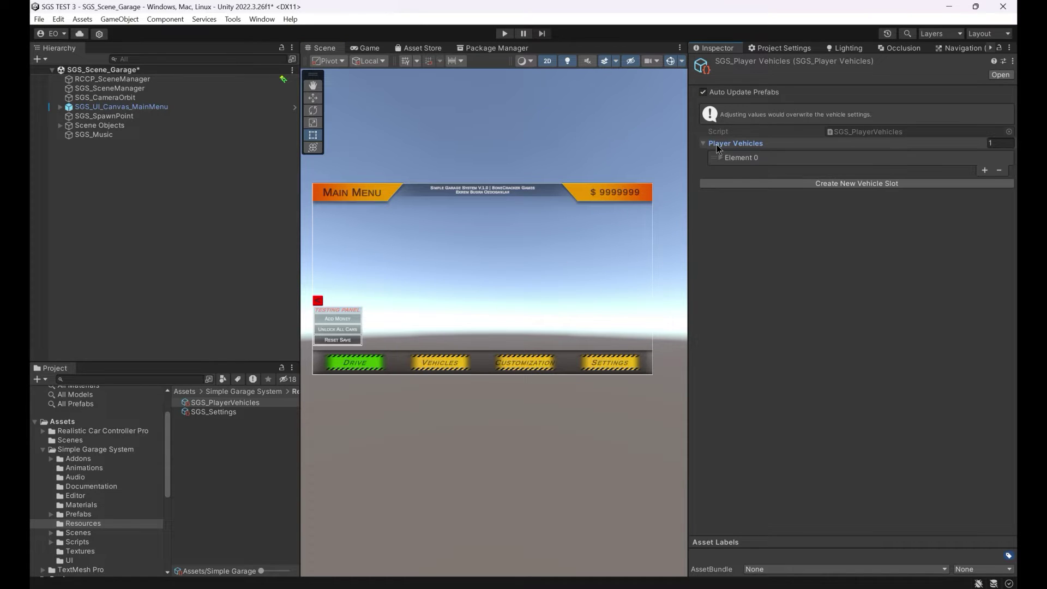
pyautogui.click(721, 158)
pyautogui.click(873, 181)
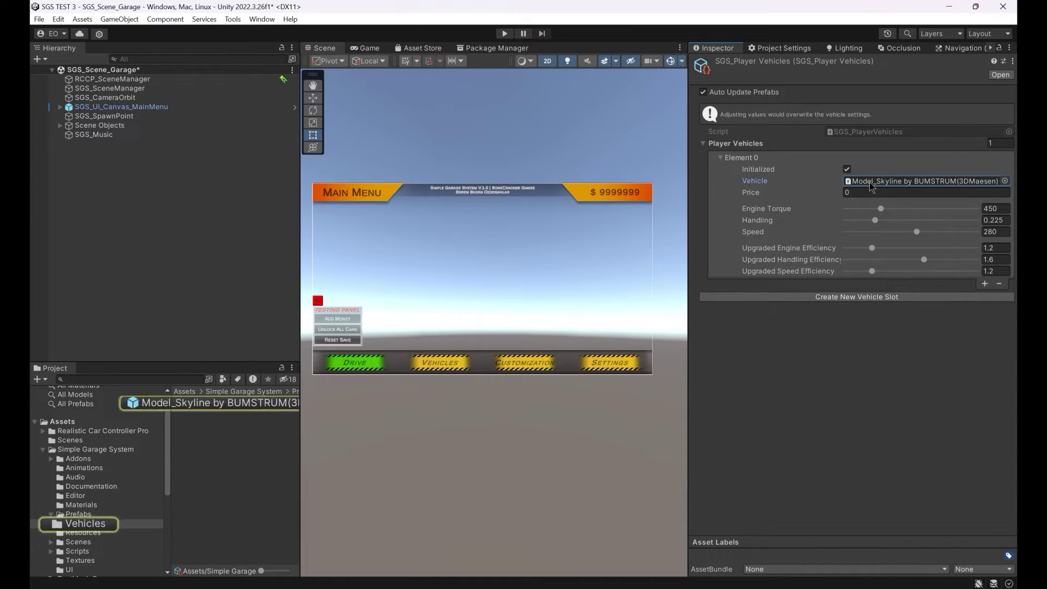
pyautogui.moveTo(301, 335); pyautogui.dragTo(410, 332)
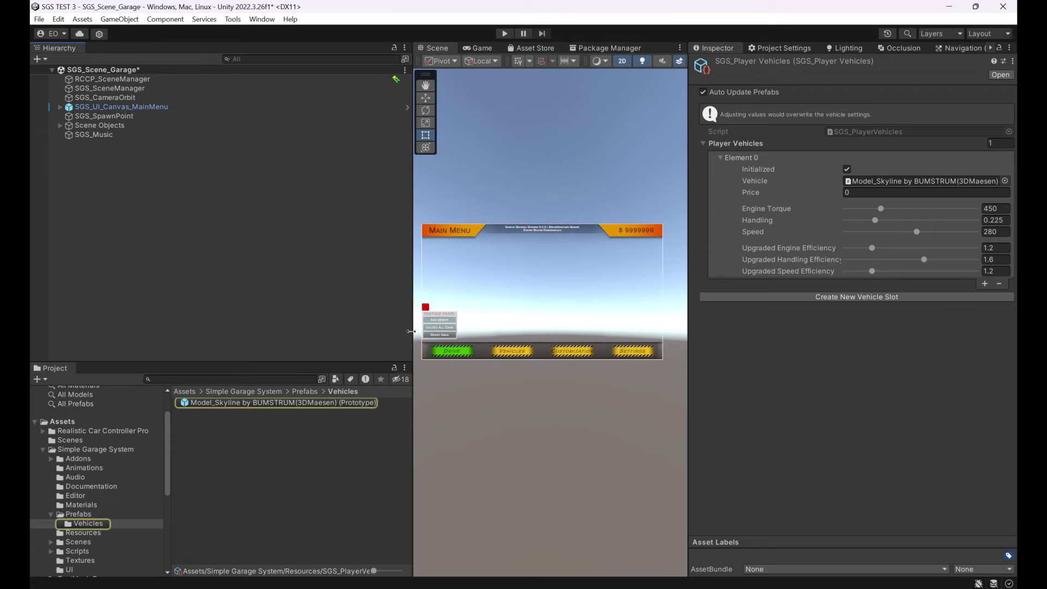
# Browse to the Prefabs > Vehicles folder of the installed Demo Content under Realistic Car Controller Pro's Addons
pyautogui.click(43, 432)
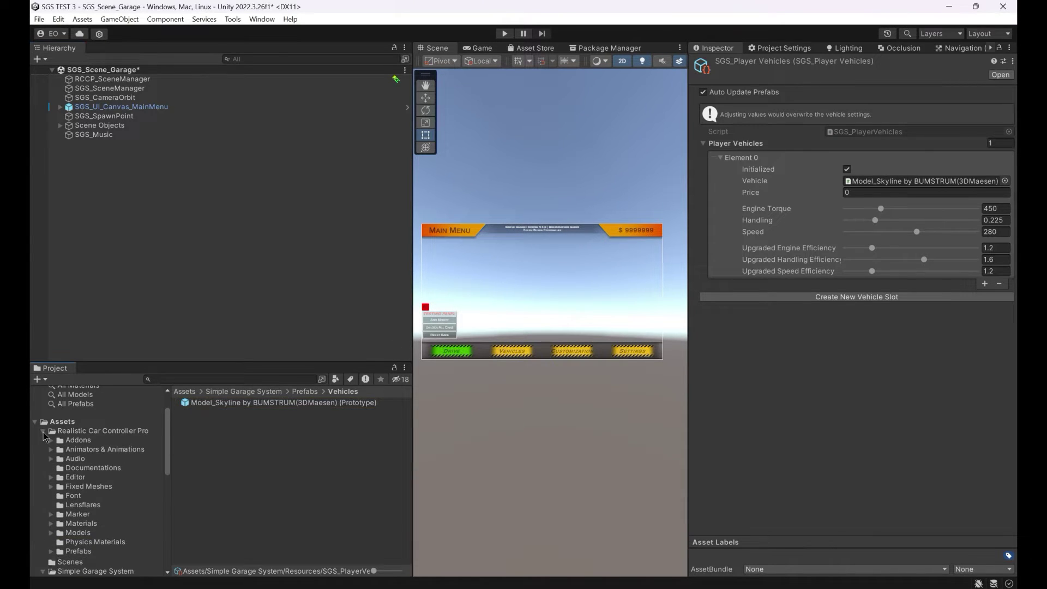
pyautogui.click(51, 441)
pyautogui.click(59, 451)
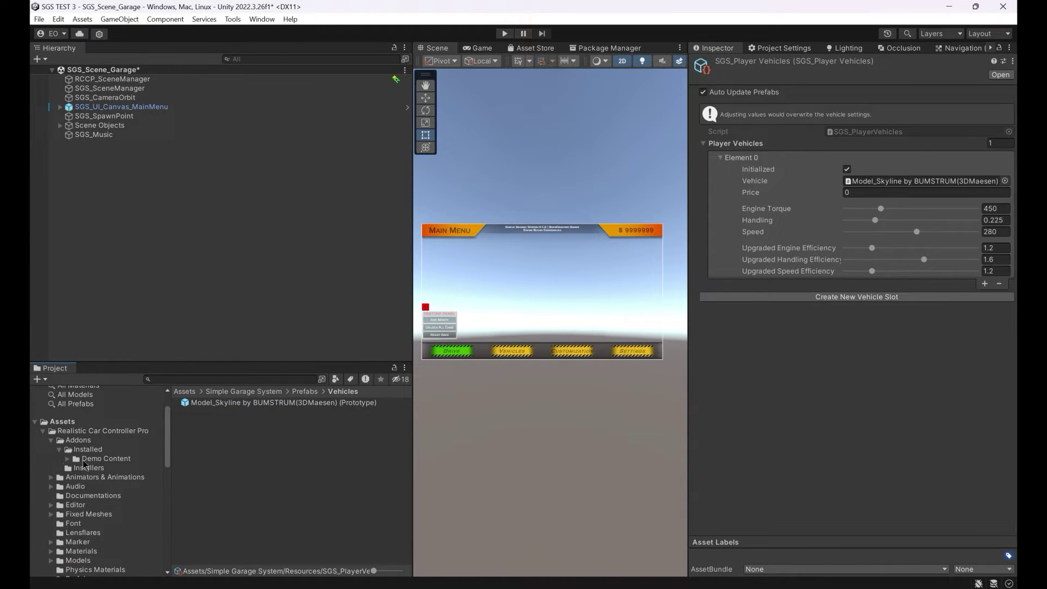
pyautogui.click(84, 461)
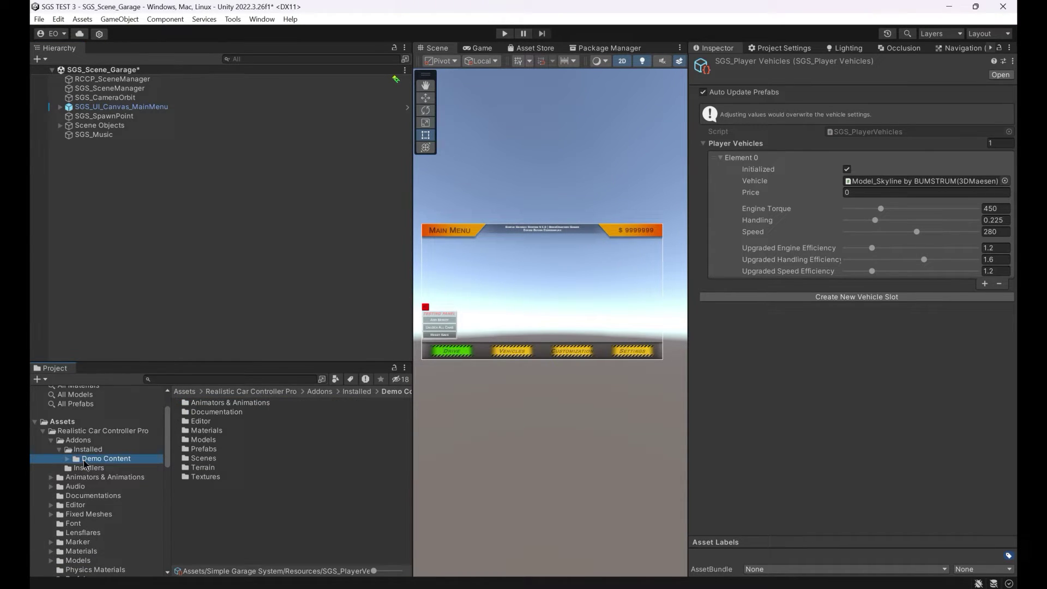
pyautogui.doubleClick(198, 450)
pyautogui.doubleClick(199, 432)
# Preview the demo vehicle prefabs from Coupe through Van, and clear the selection
pyautogui.click(203, 405)
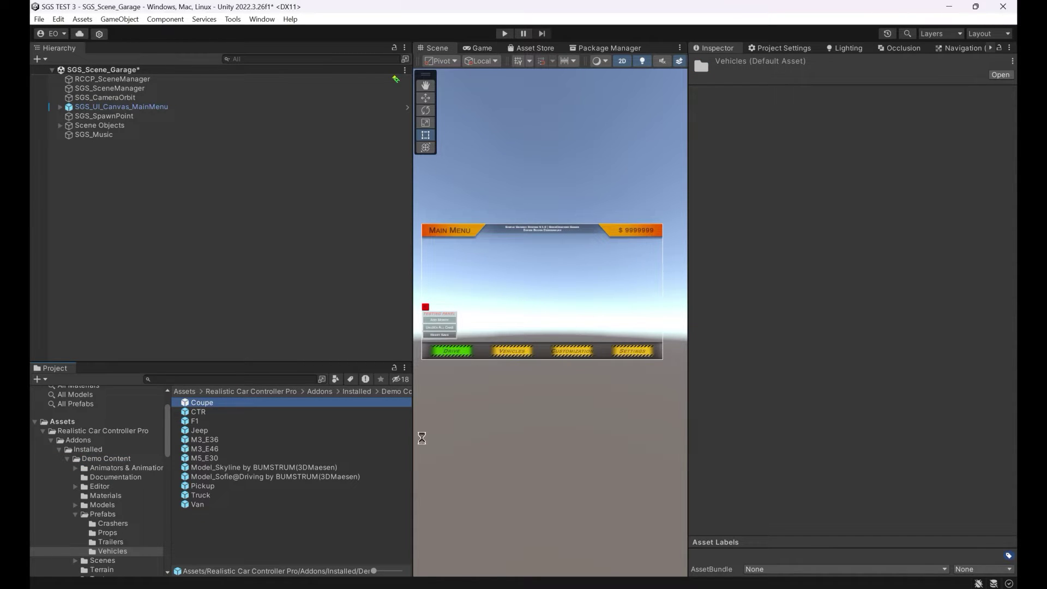
pyautogui.click(276, 421)
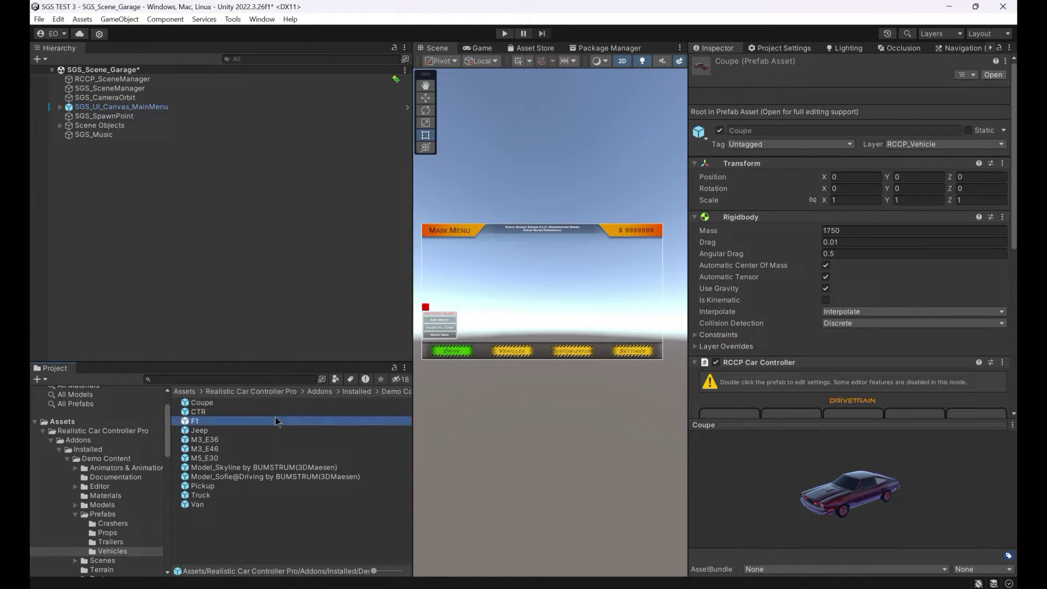
pyautogui.click(281, 412)
pyautogui.press('Down')
pyautogui.press('Down')
pyautogui.press('Down')
pyautogui.press('Down')
pyautogui.press('Down')
pyautogui.press('Down')
pyautogui.press('Down')
pyautogui.press('Down')
pyautogui.press('Down')
pyautogui.press('Down')
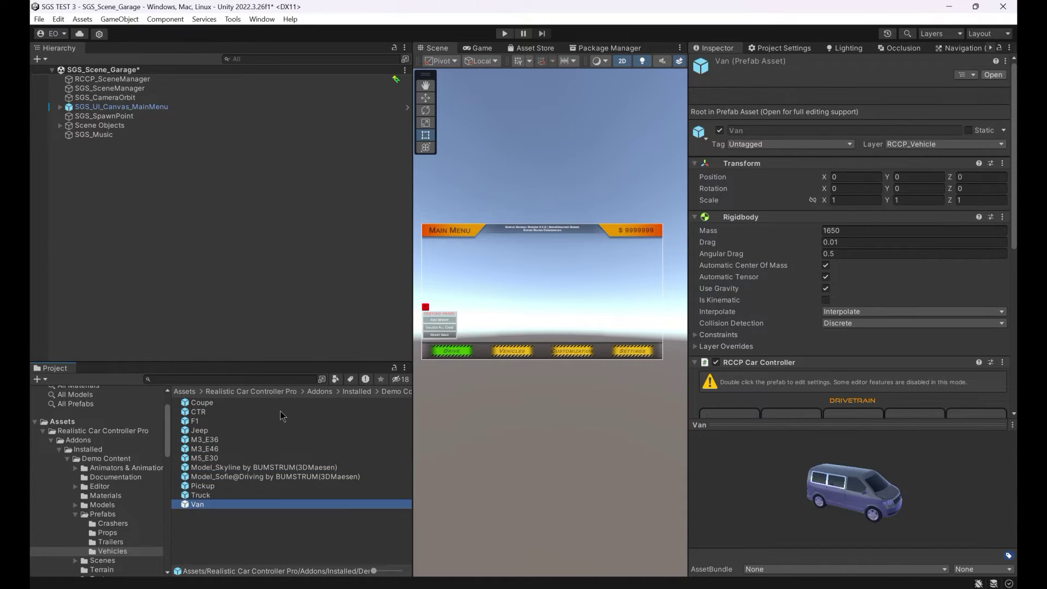
pyautogui.click(284, 296)
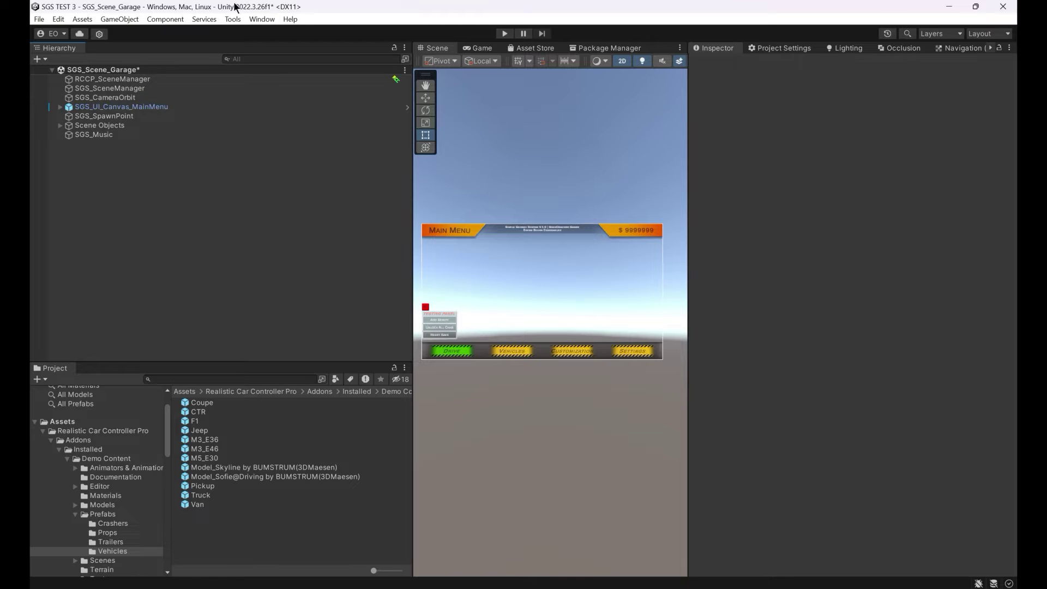
# Create a new vehicle slot in the SGS Player Vehicles asset and expand Element 1
pyautogui.moveTo(273, 32)
pyautogui.moveTo(384, 40)
pyautogui.click(505, 60)
pyautogui.click(920, 297)
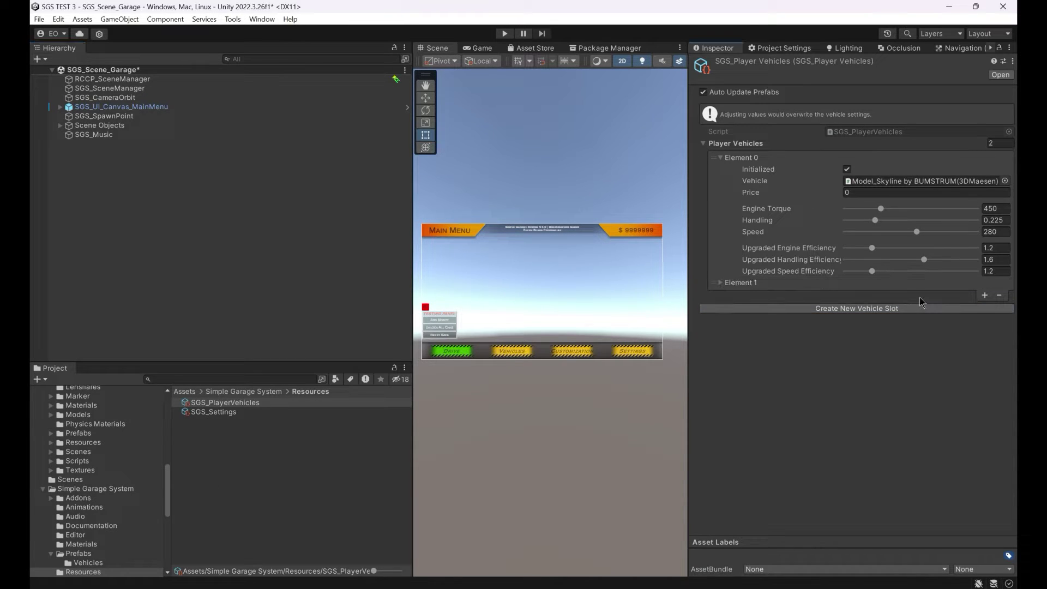
pyautogui.click(720, 282)
# Assign the M3_E36 prefab from the Demo Content's Prefabs > Vehicles folder to Element 1, with a price of 1234
pyautogui.scroll(10, 101, 491)
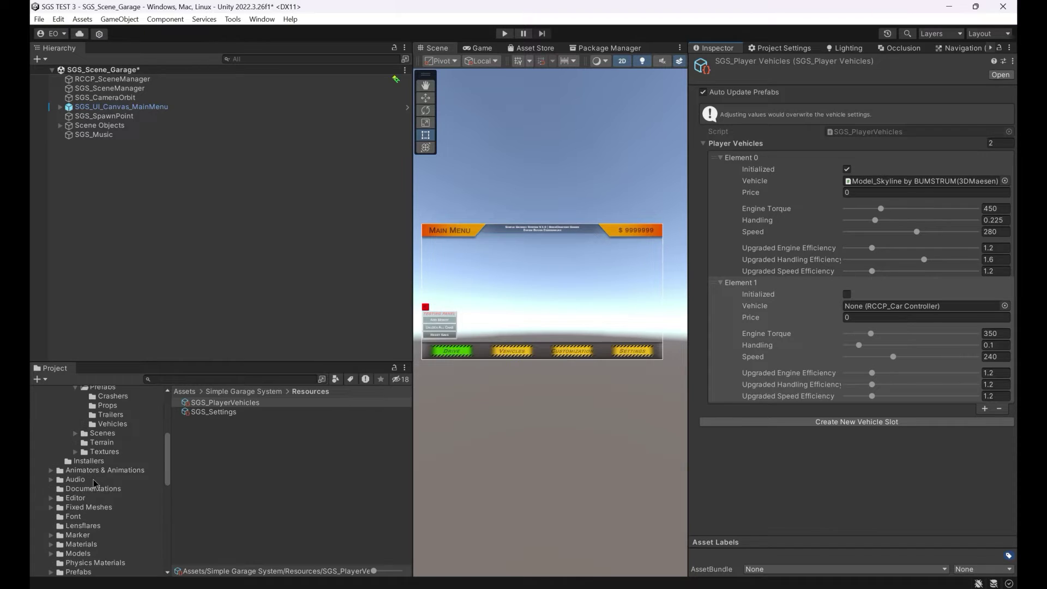
pyautogui.click(111, 460)
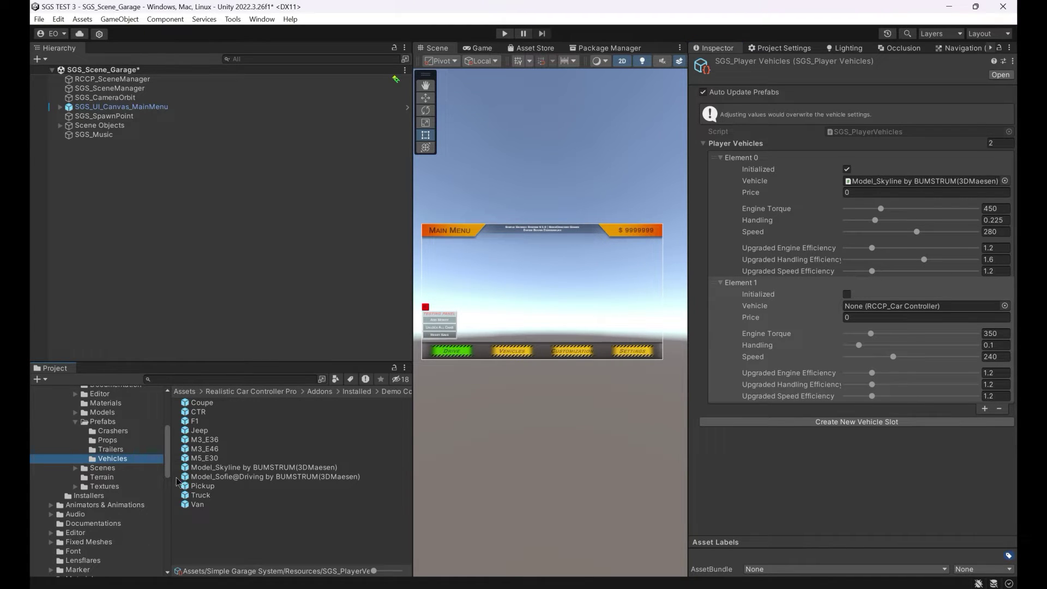
pyautogui.moveTo(905, 309); pyautogui.dragTo(904, 309)
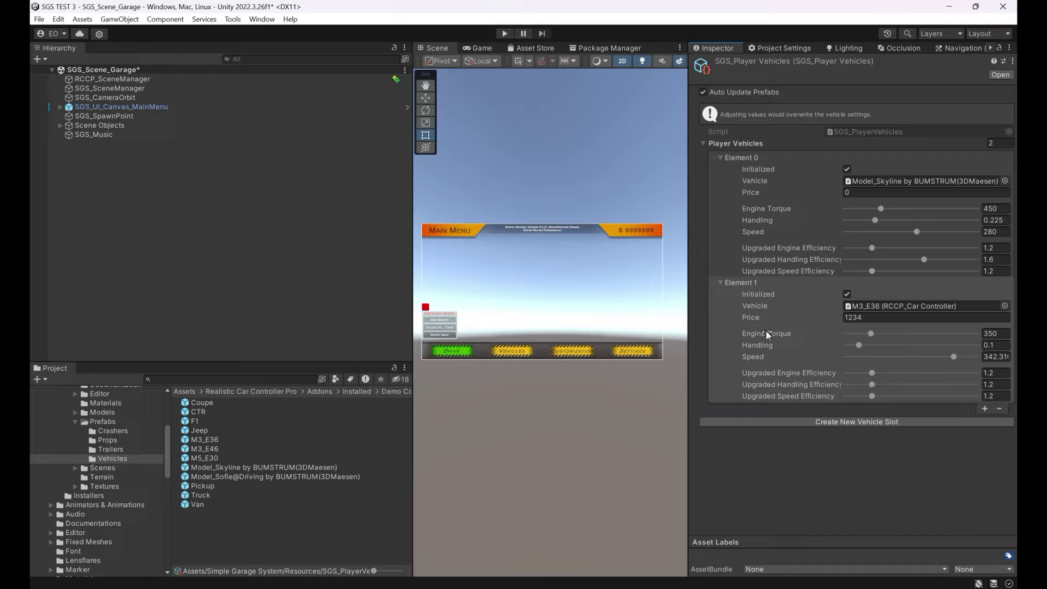
# Run the garage scene, bring up the M3_E36 in the Vehicles screen, and orbit around it
pyautogui.click(504, 34)
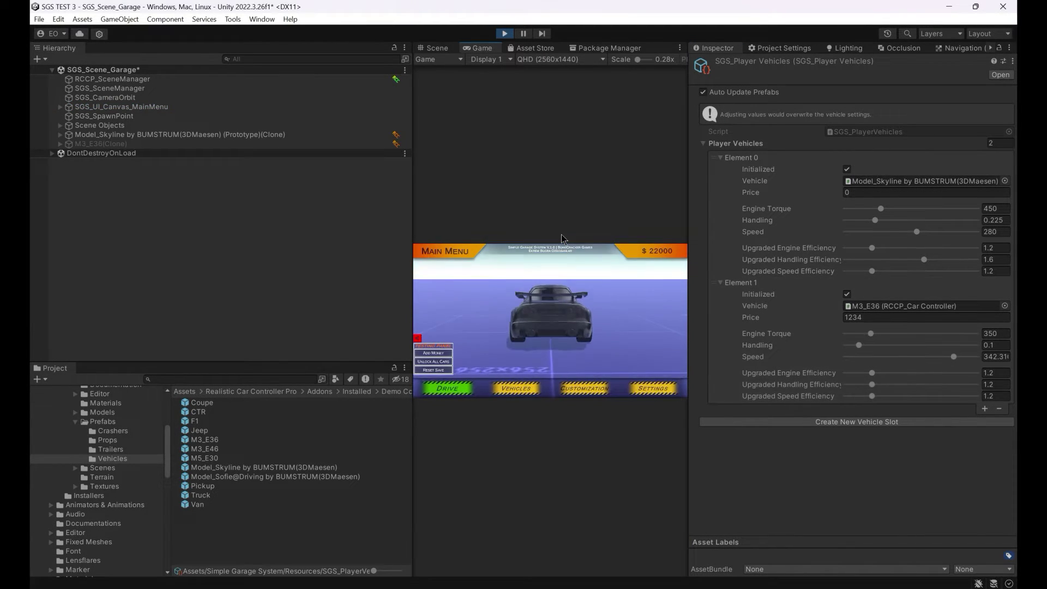
pyautogui.click(528, 391)
pyautogui.click(669, 321)
pyautogui.moveTo(513, 323); pyautogui.dragTo(595, 312)
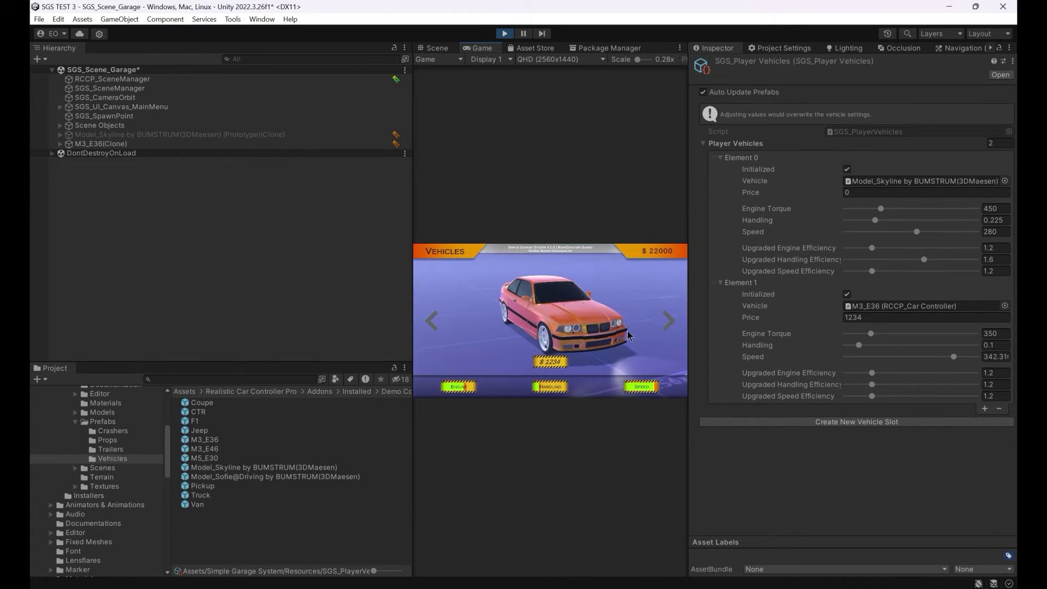
# Buy the M3_E36 in the running garage, widen the Game view, and select it as the current vehicle
pyautogui.click(669, 320)
pyautogui.click(669, 321)
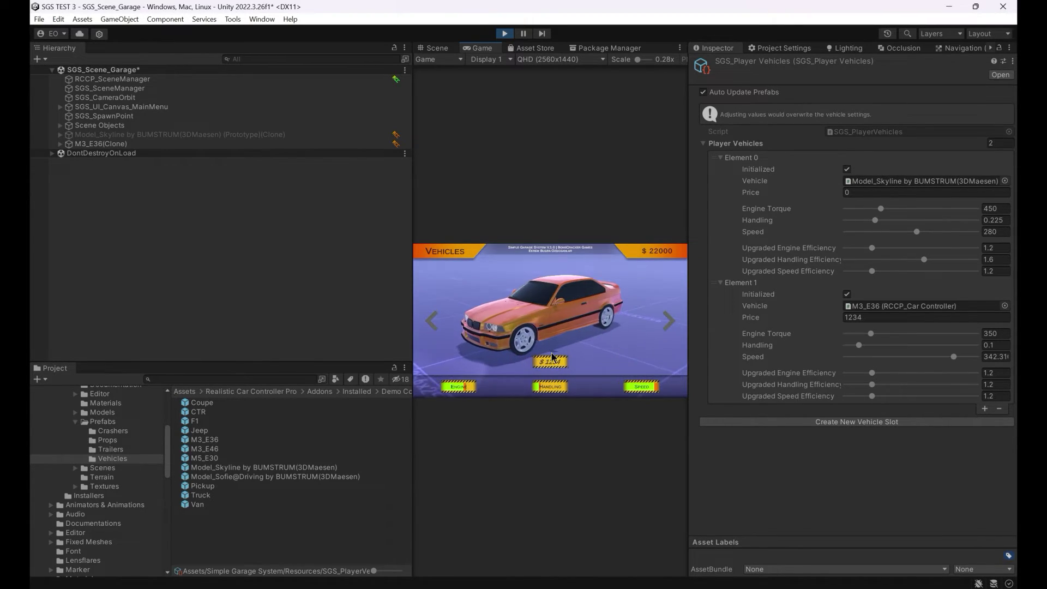
pyautogui.moveTo(413, 322); pyautogui.dragTo(309, 322)
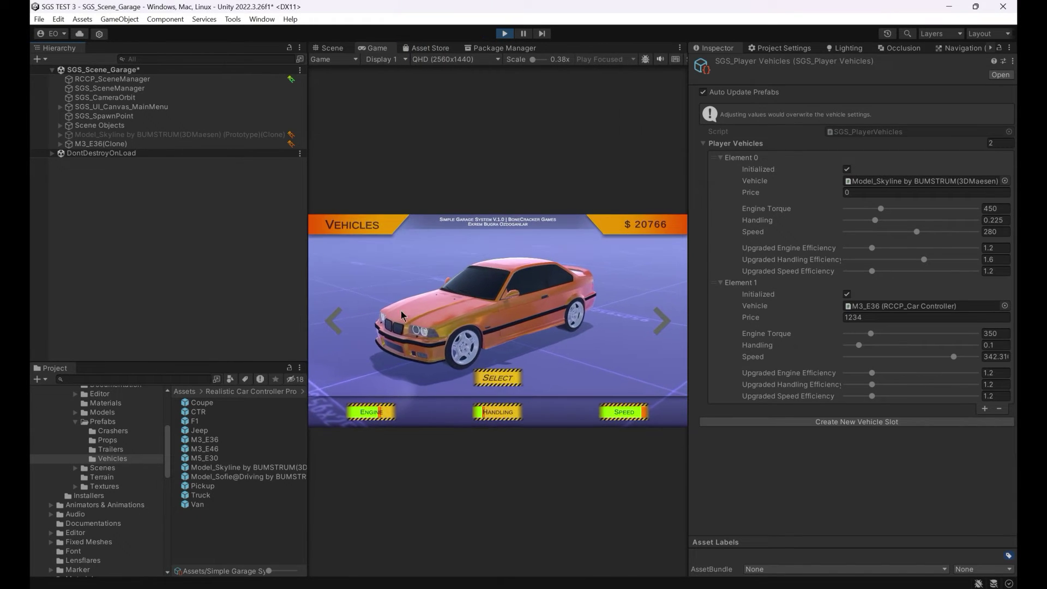
pyautogui.click(490, 376)
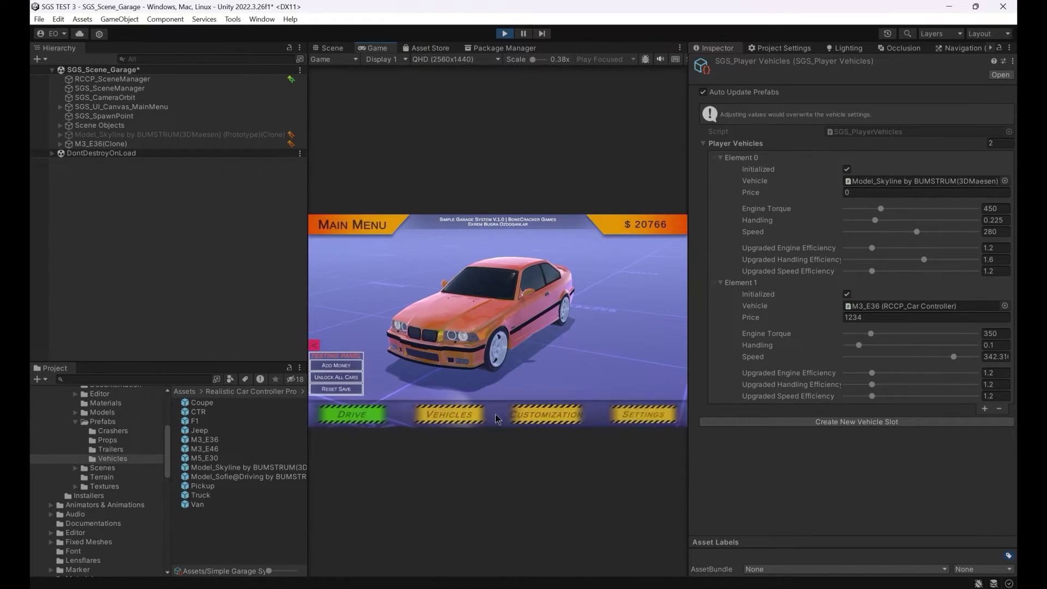
# Add blue paint and a new set of wheels for the M3_E36 to the customization cart
pyautogui.click(535, 413)
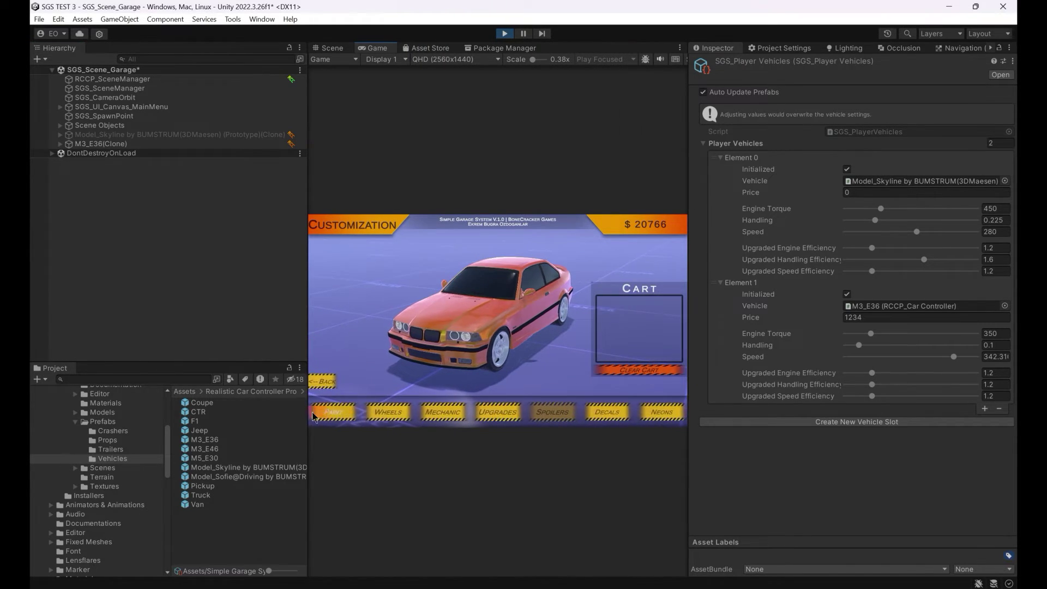
pyautogui.click(332, 383)
pyautogui.click(389, 415)
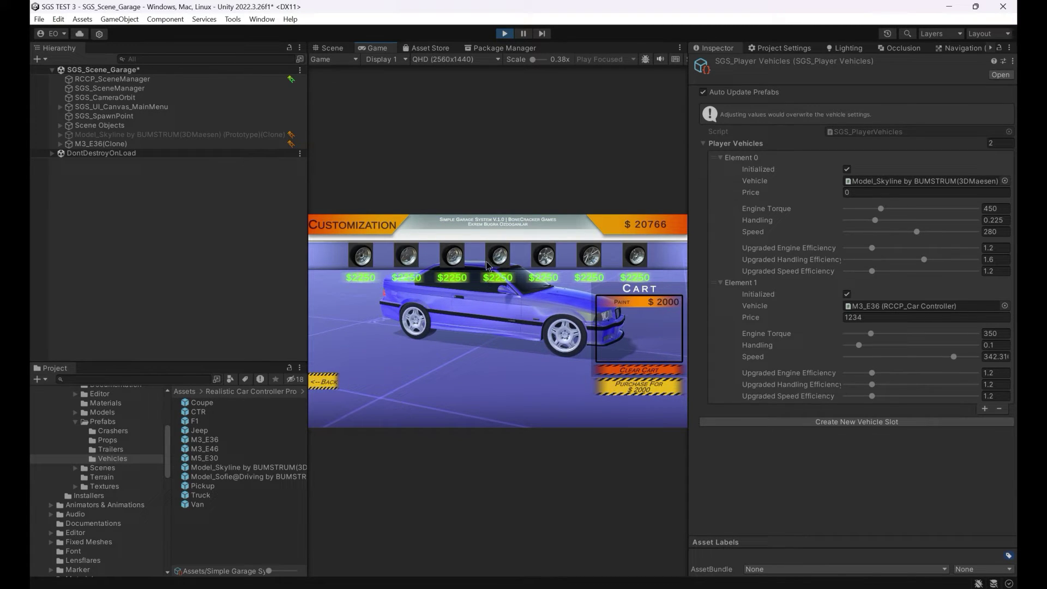
pyautogui.click(324, 382)
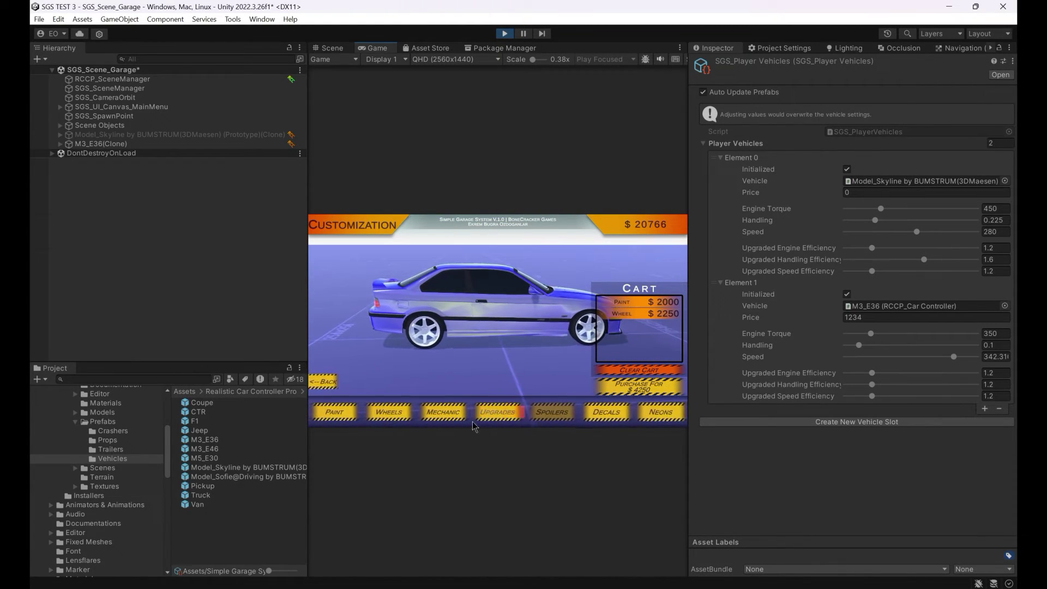
# Set the front camber to 10 in the mechanic options, and add engine, handling and speed upgrades to the cart
pyautogui.click(445, 419)
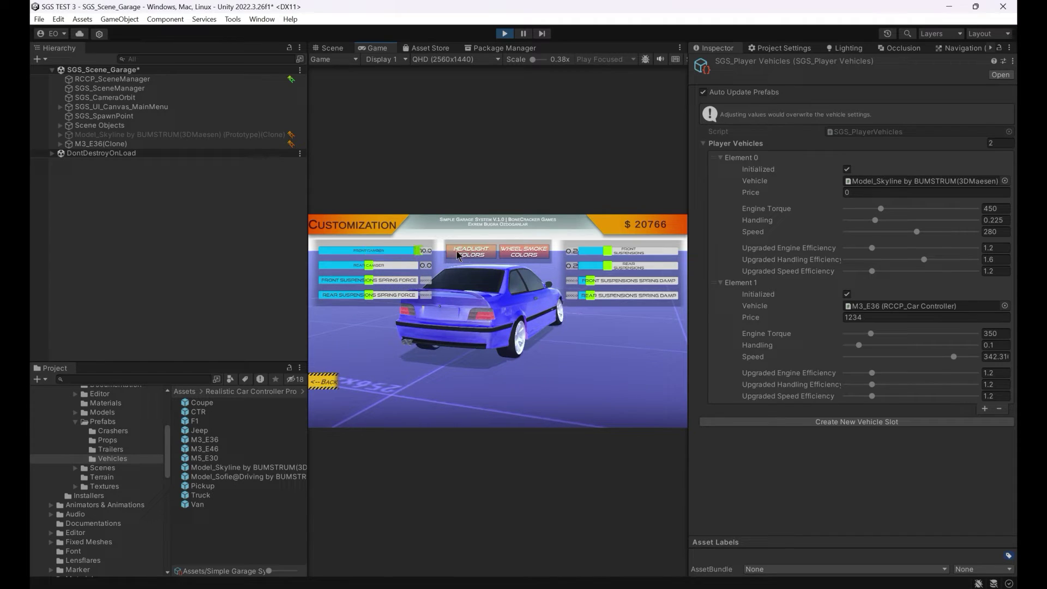
pyautogui.click(324, 382)
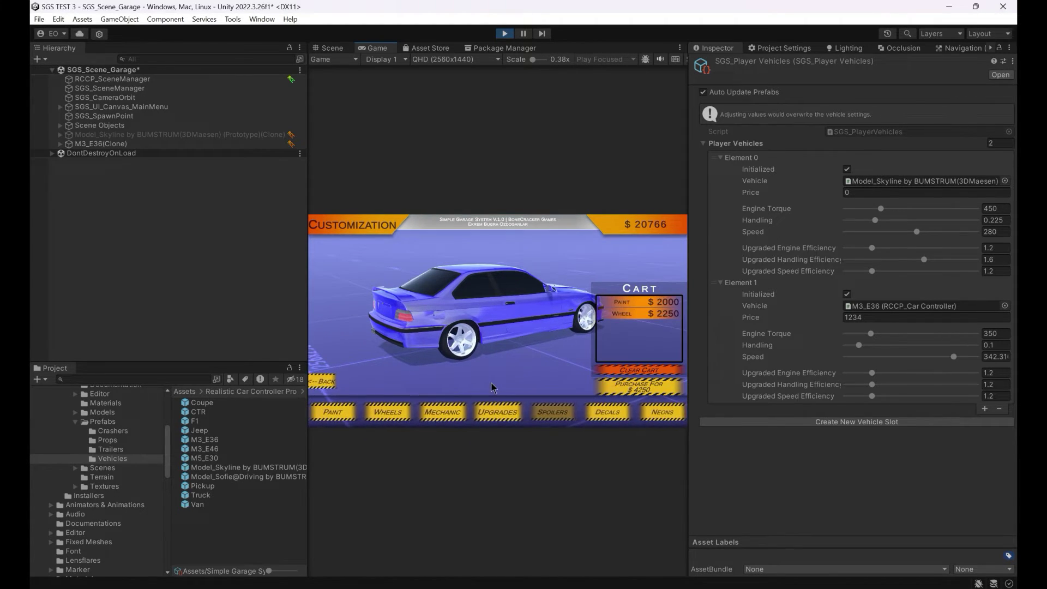
pyautogui.click(498, 410)
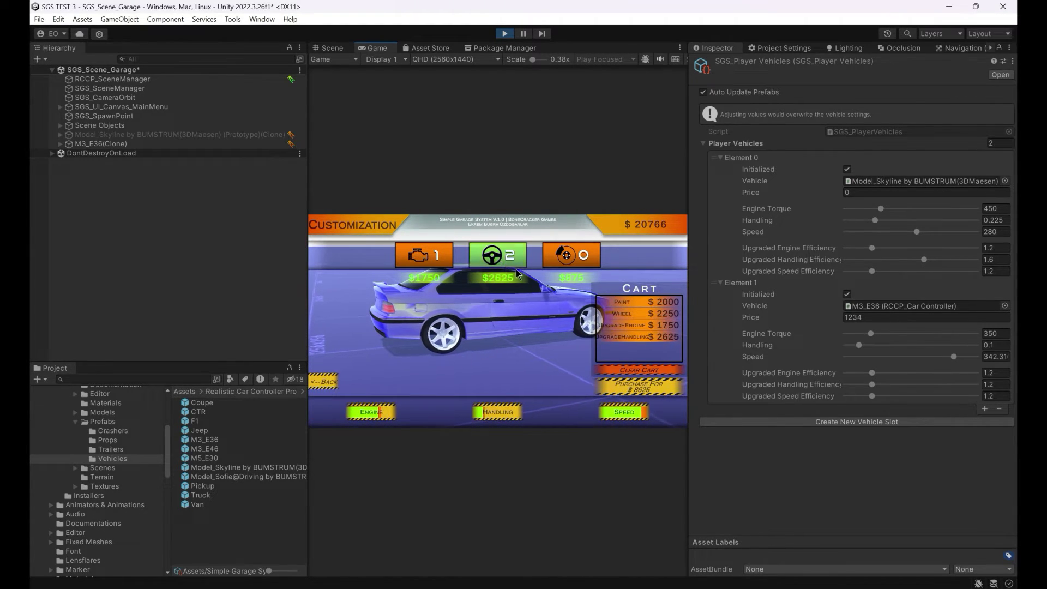
pyautogui.click(325, 382)
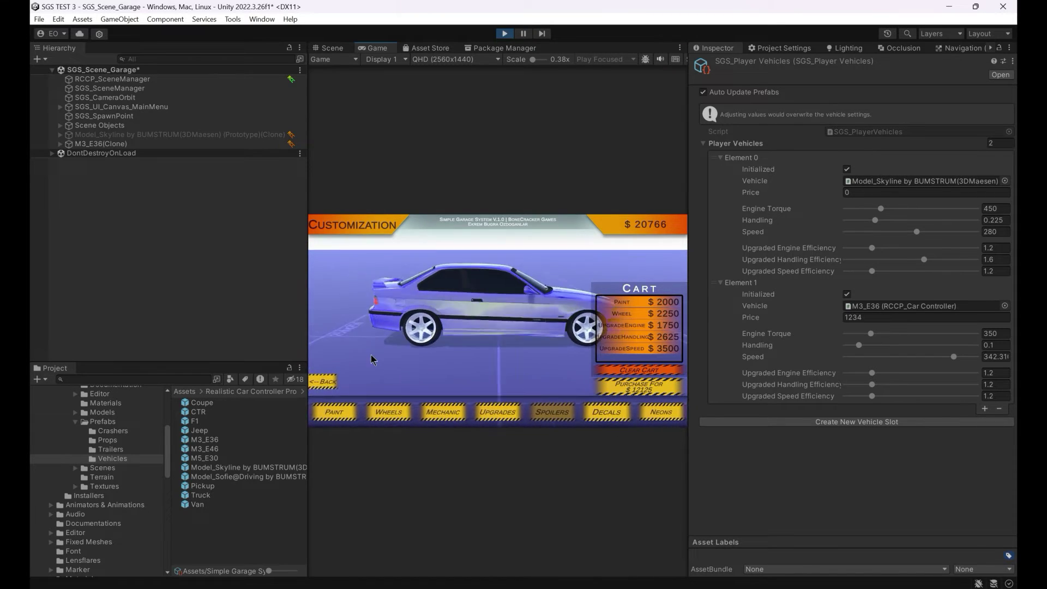
# Look through the decal options for the car and return to the customization categories
pyautogui.click(605, 420)
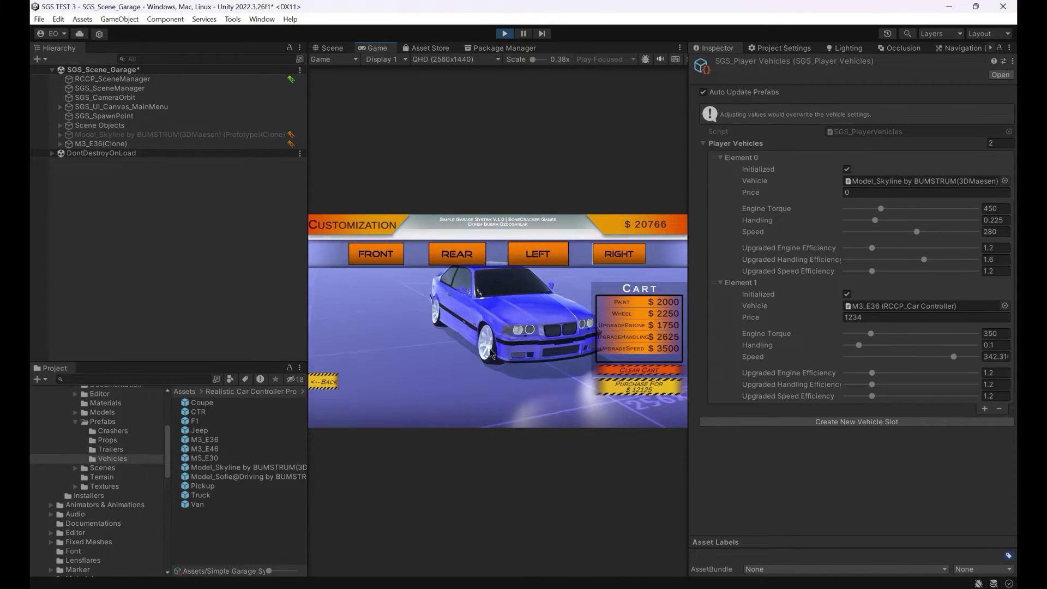
pyautogui.click(323, 383)
pyautogui.moveTo(634, 344)
pyautogui.mouseDown()
pyautogui.moveTo(635, 358)
pyautogui.moveTo(634, 314)
pyautogui.mouseUp()
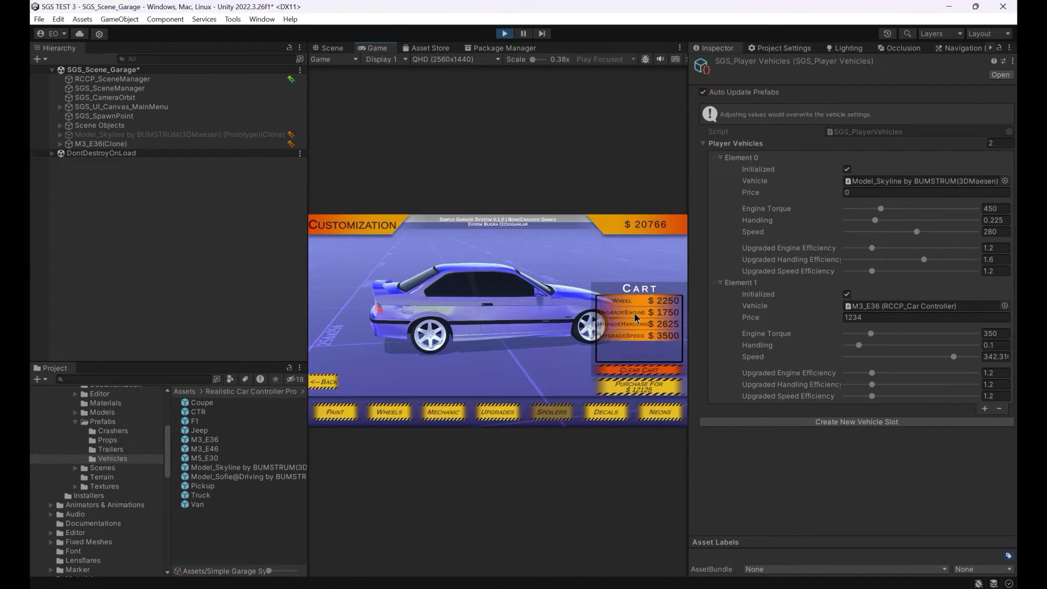
# Purchase all items in the customization cart and return to the garage's main menu
pyautogui.click(323, 385)
pyautogui.click(332, 387)
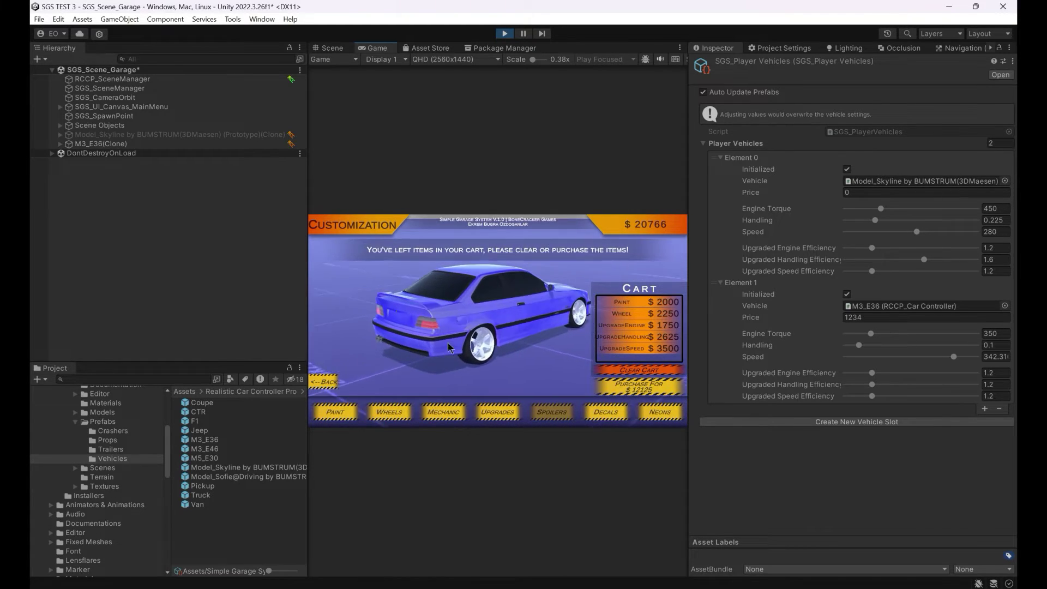
pyautogui.click(630, 392)
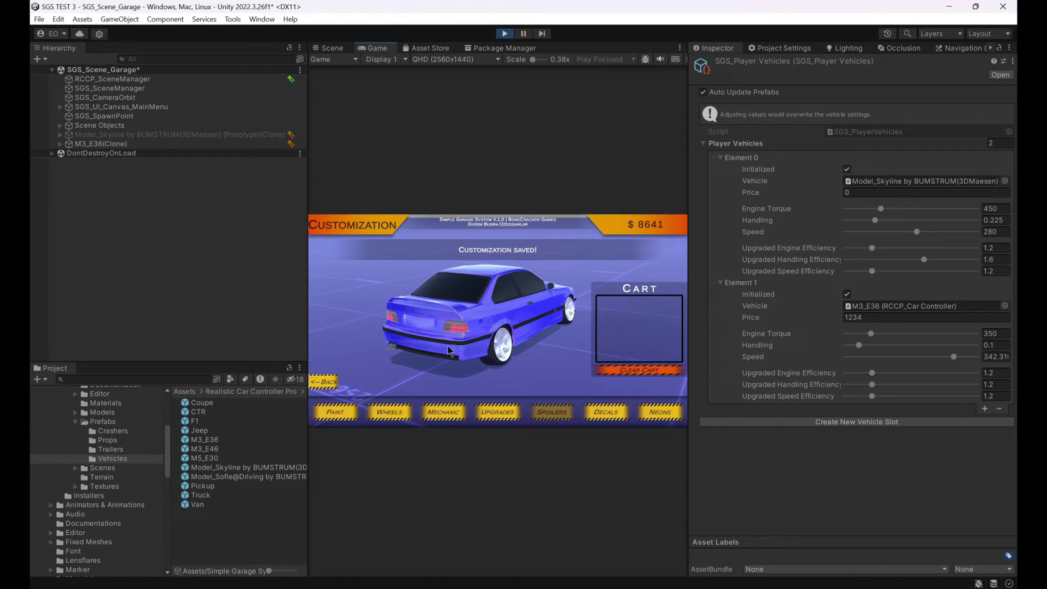
pyautogui.click(324, 382)
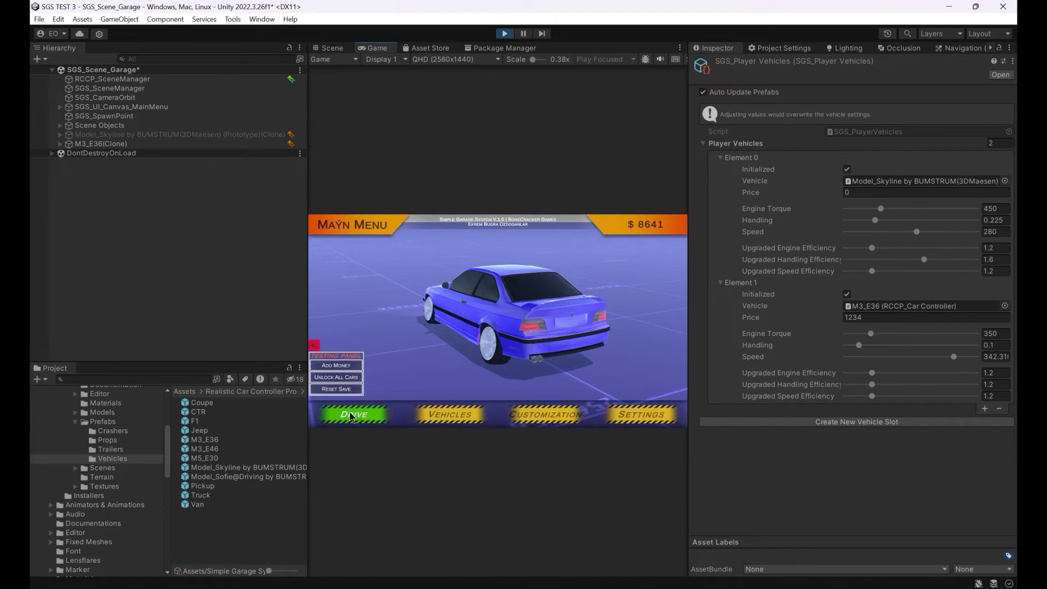
# Start driving the customized M3_E36 in SGS_Scene_Gameplay_1 and orbit the camera to examine the car
pyautogui.click(349, 416)
pyautogui.click(532, 334)
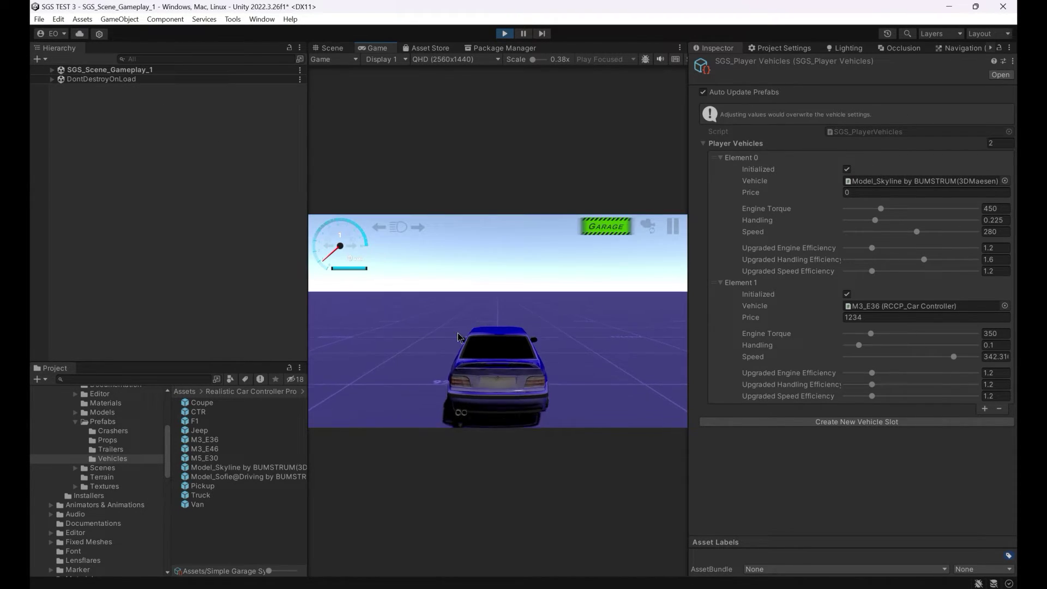
pyautogui.moveTo(440, 327); pyautogui.dragTo(645, 329)
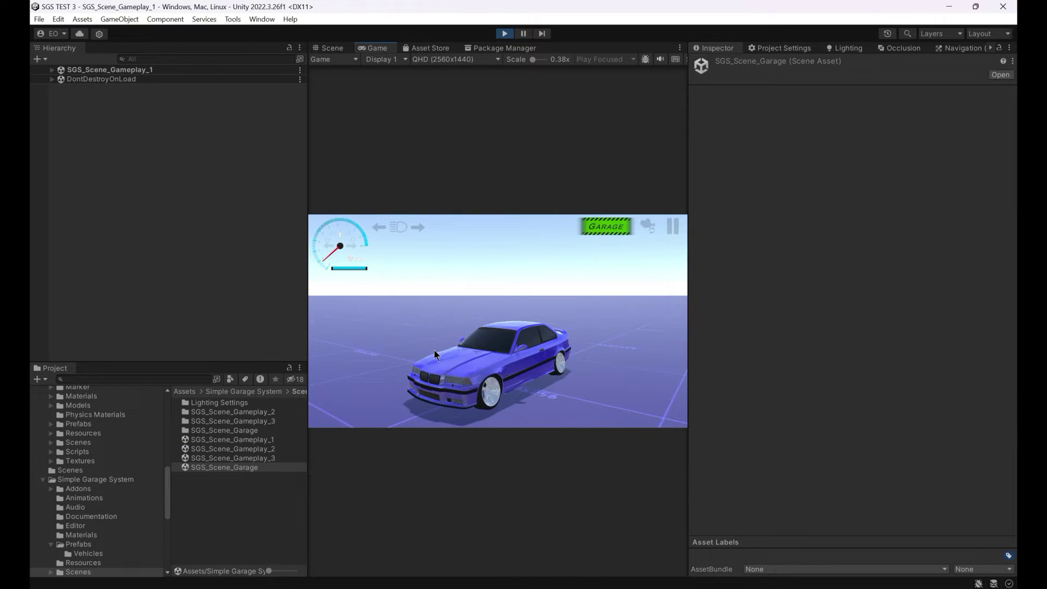
pyautogui.moveTo(435, 354); pyautogui.dragTo(494, 357)
# Test drive the M3_E36 around the gameplay scene, accelerating and steering in both directions
pyautogui.press('w')
pyautogui.press('a')
pyautogui.press('w')
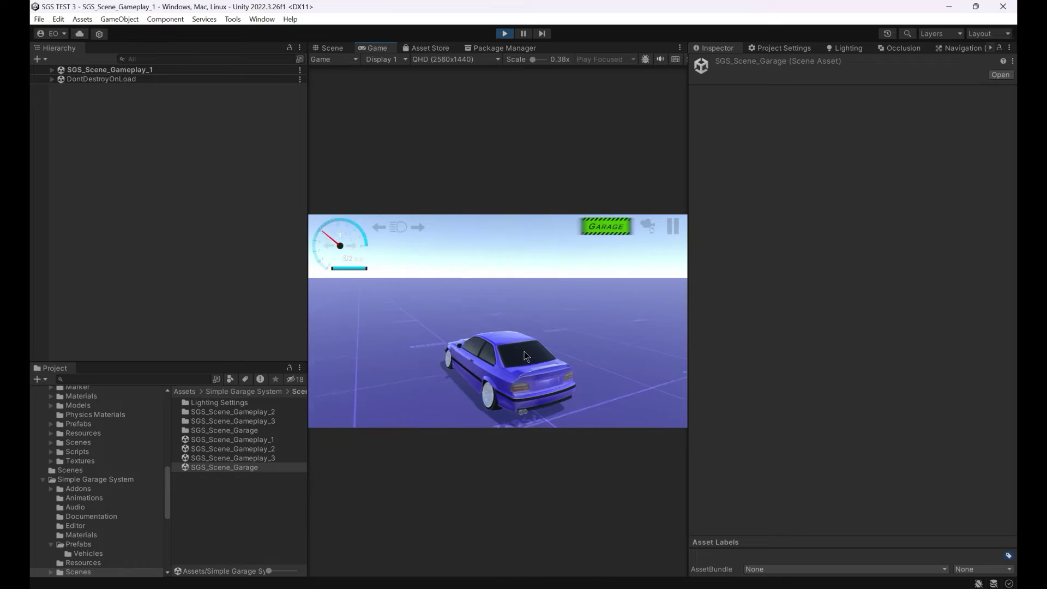
pyautogui.press('w')
pyautogui.press('f')
pyautogui.press('d')
pyautogui.press('w')
pyautogui.press('f')
pyautogui.press('d')
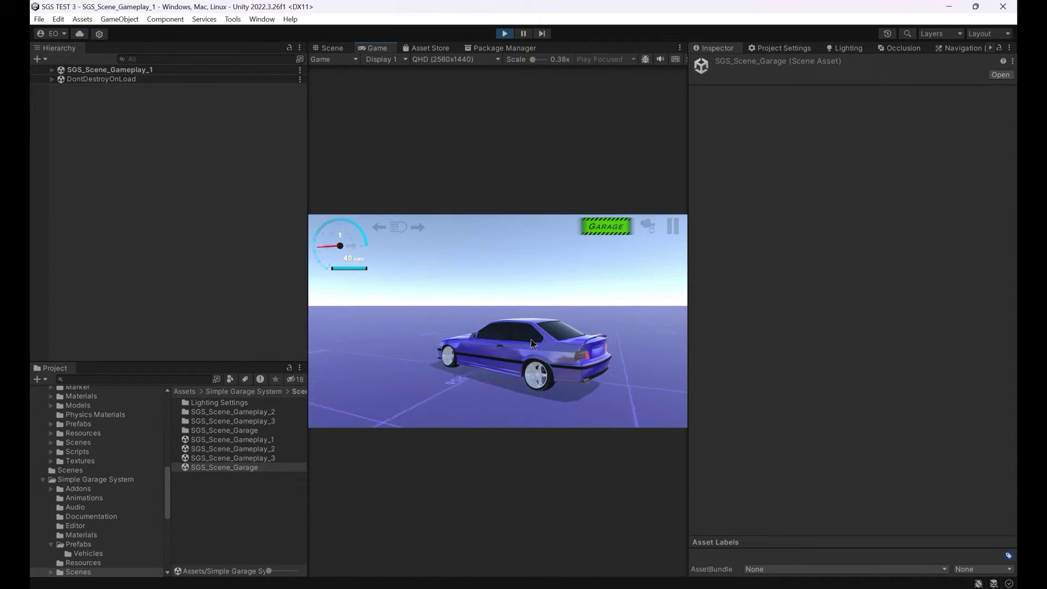
# Return from gameplay to the garage, check the saved car in the Vehicles screen, and stop the run
pyautogui.click(606, 225)
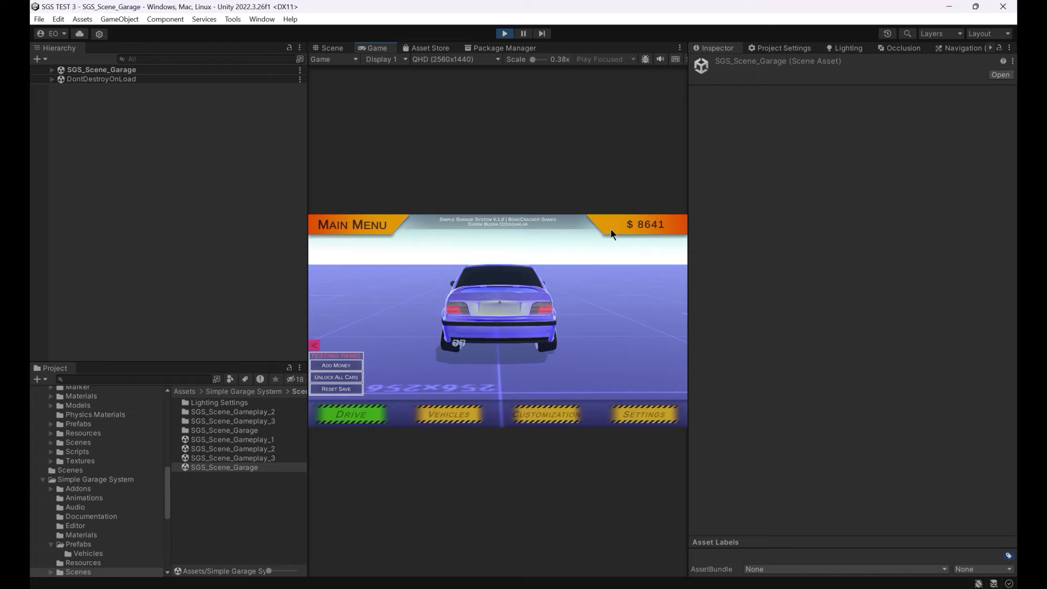
pyautogui.click(466, 414)
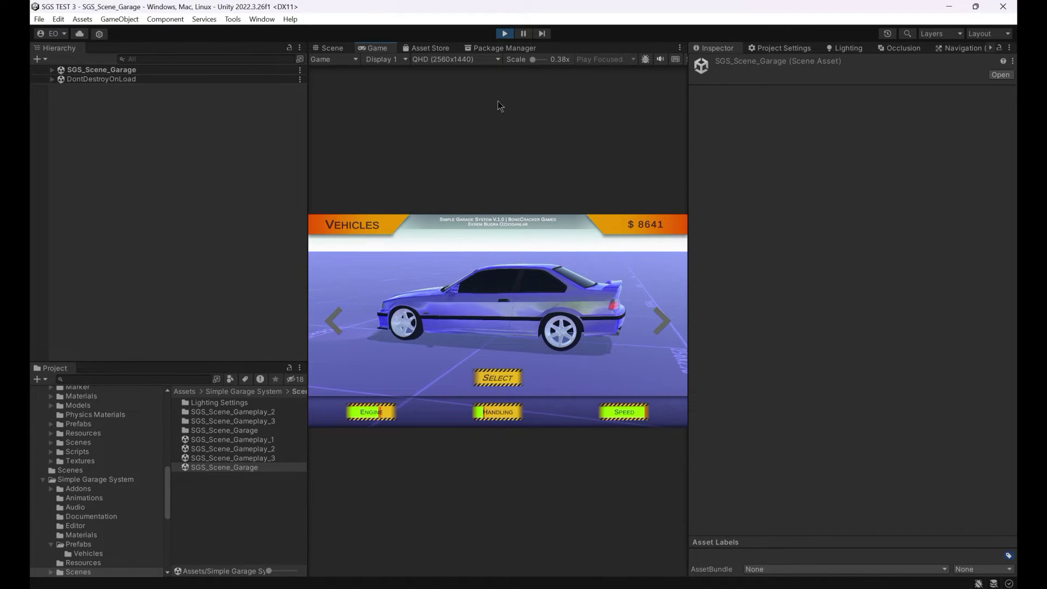
pyautogui.click(504, 34)
# Import the SGS_PlayerVehiclesWithRCCPDemoContent package from Simple Garage System's Addons > Installers > RCCP Demo Content folder
pyautogui.scroll(9, 101, 482)
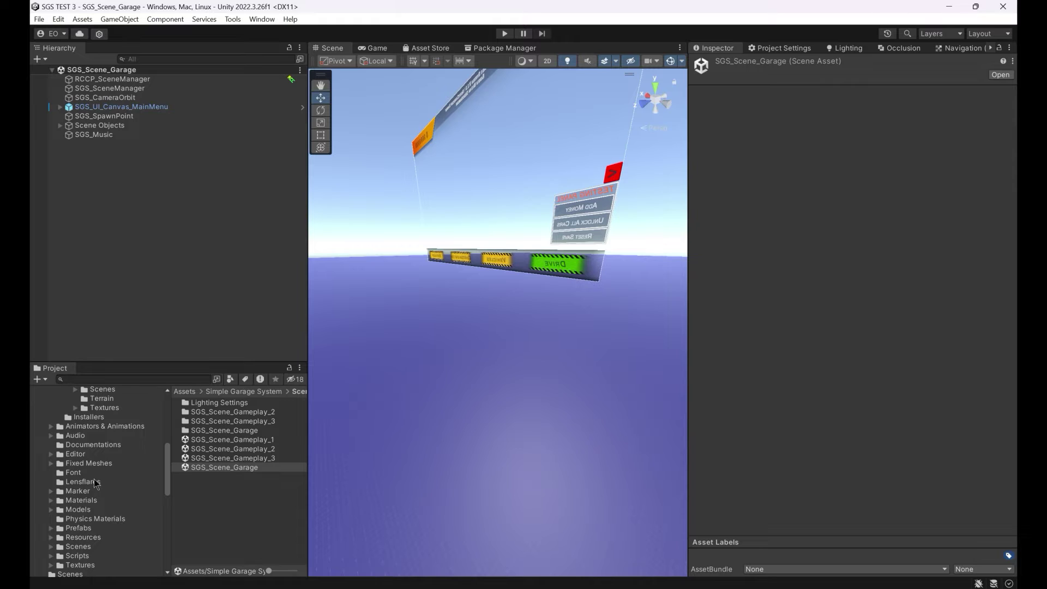
pyautogui.click(42, 469)
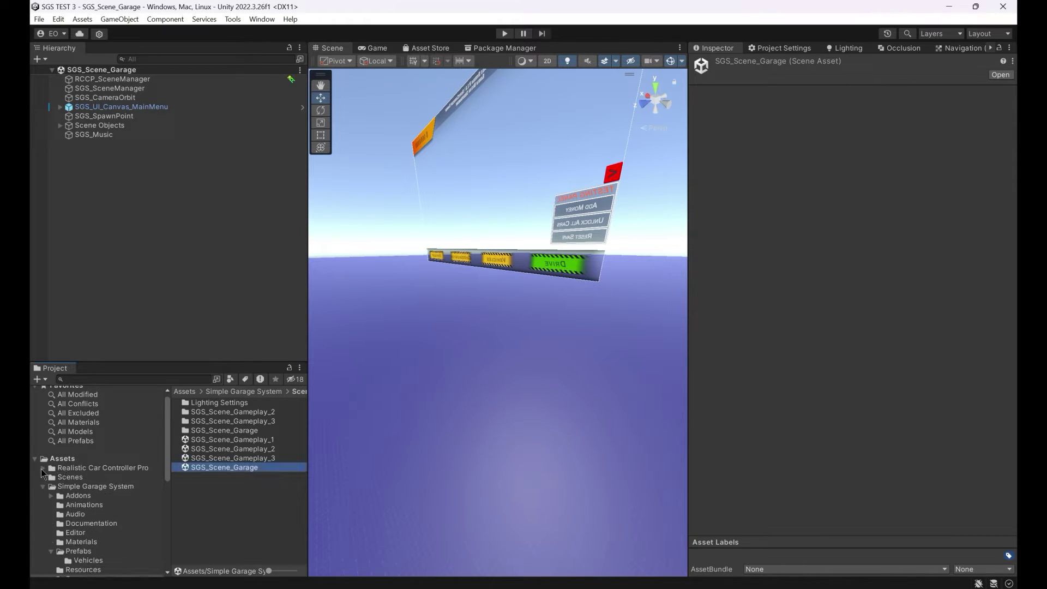
pyautogui.click(76, 496)
pyautogui.doubleClick(205, 403)
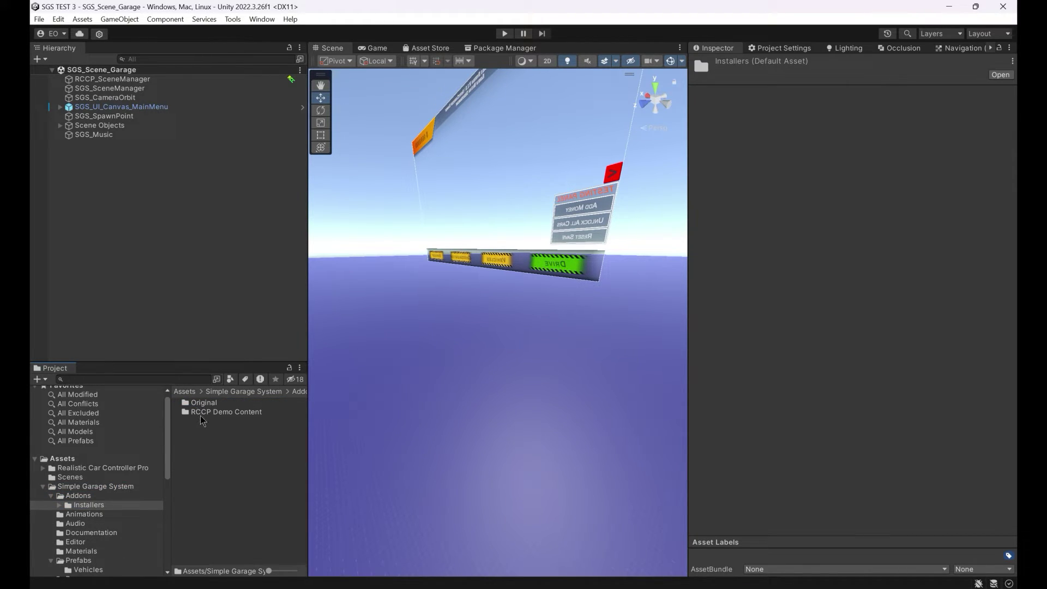
pyautogui.doubleClick(202, 413)
pyautogui.doubleClick(221, 411)
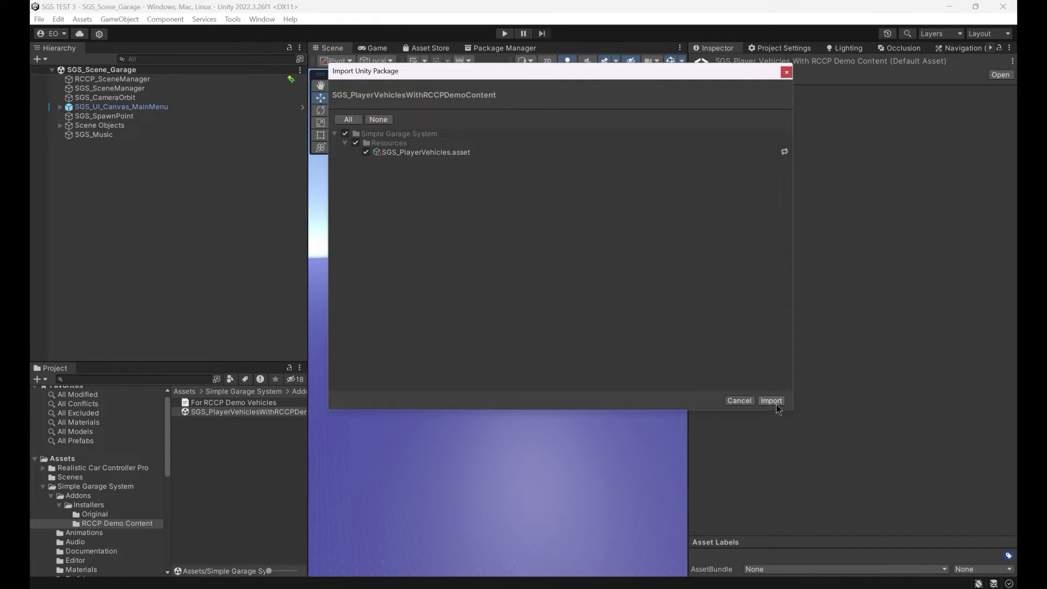
pyautogui.click(771, 401)
# Open the SGS Player Vehicles asset, expand Elements 9 and 8, and review the imported vehicle entries
pyautogui.click(233, 20)
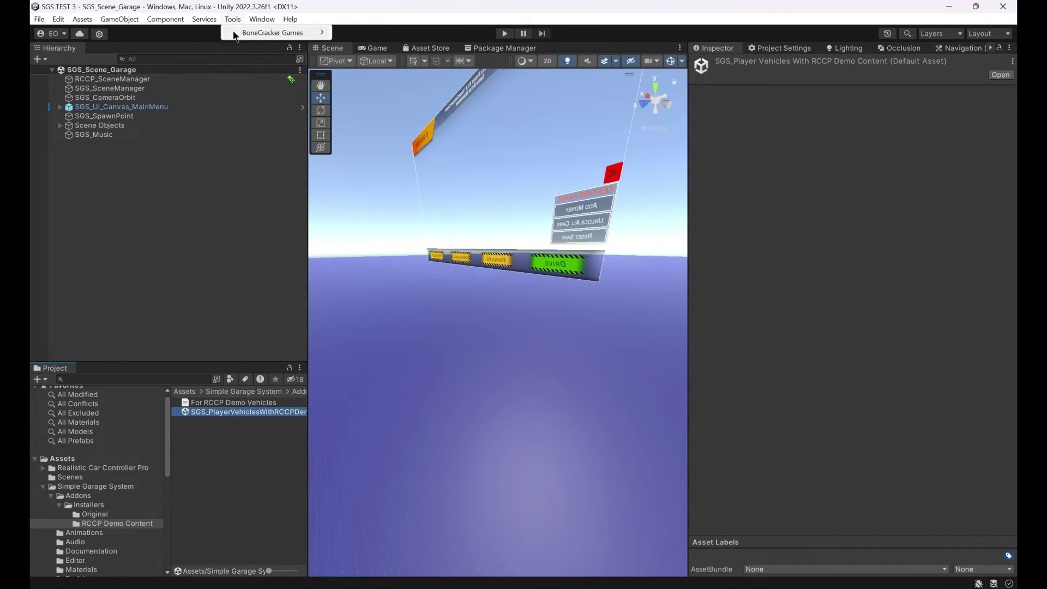
pyautogui.moveTo(273, 32)
pyautogui.moveTo(371, 42)
pyautogui.click(513, 64)
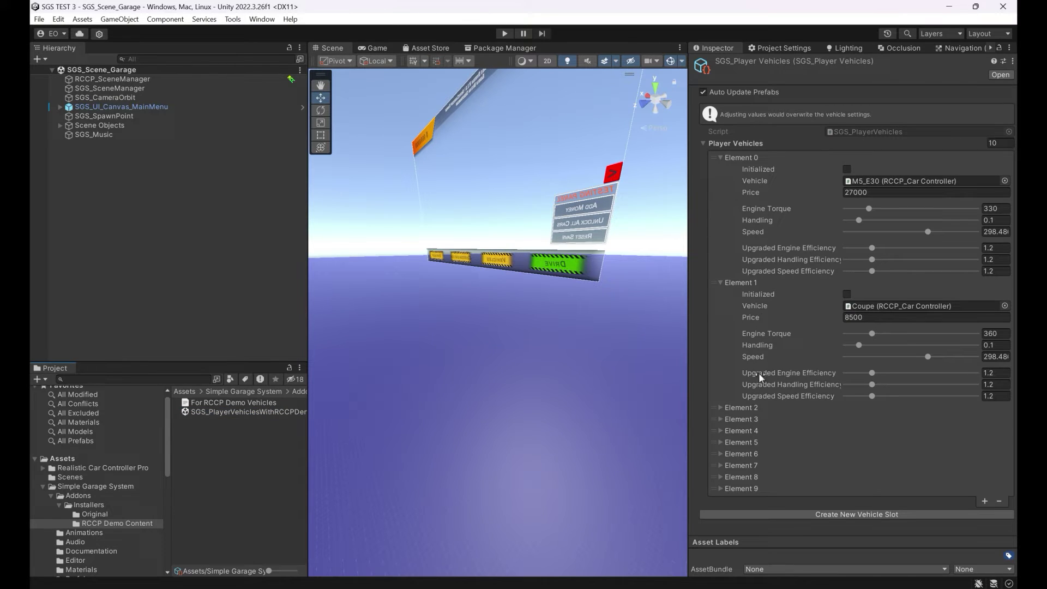
pyautogui.click(721, 488)
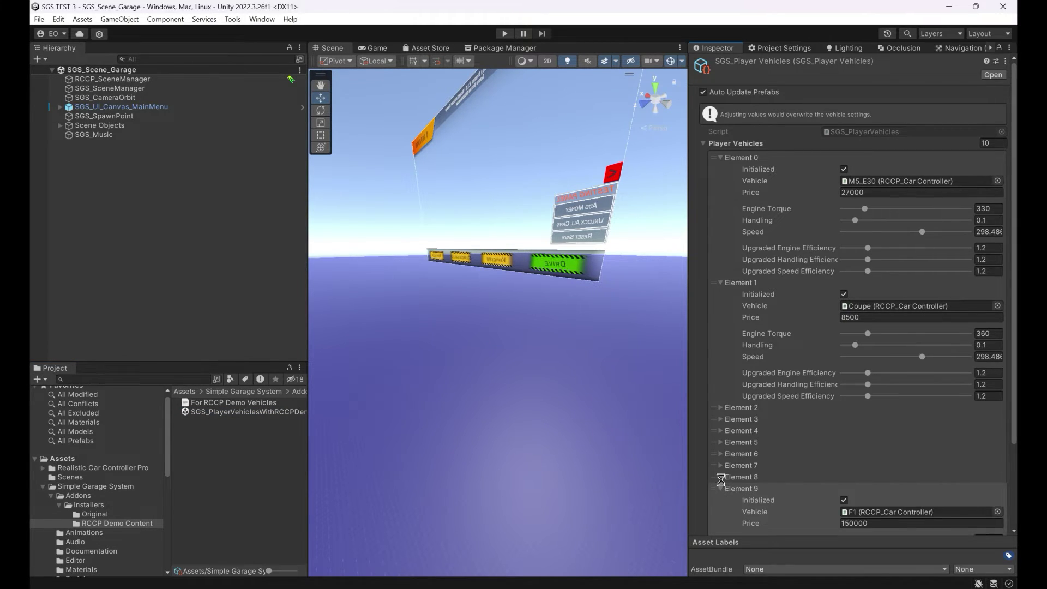
pyautogui.click(721, 476)
pyautogui.scroll(-6, 721, 470)
pyautogui.moveTo(1016, 486); pyautogui.dragTo(1016, 312)
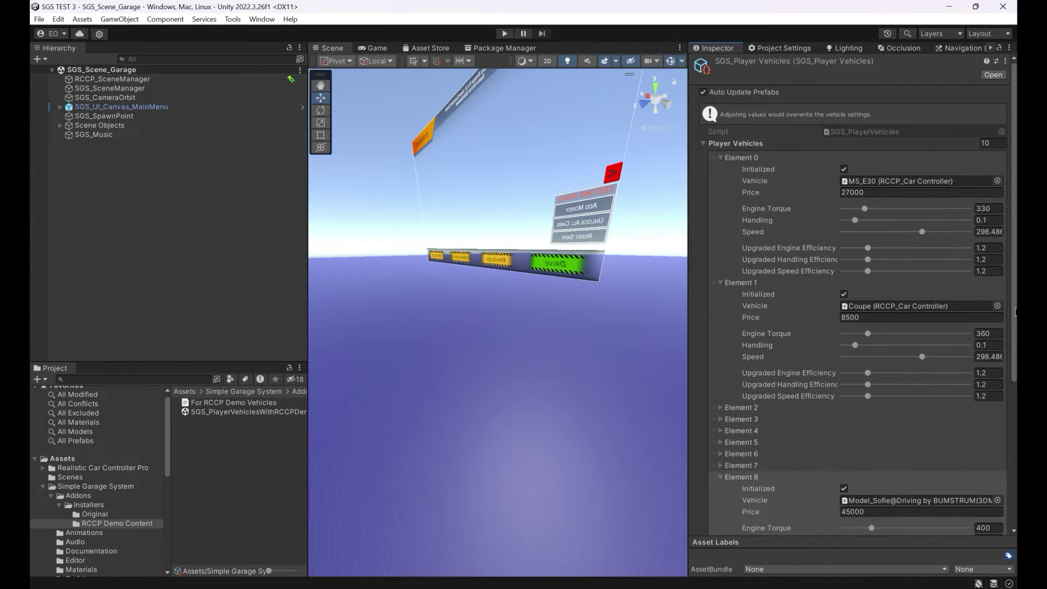
# Run the garage scene and browse the imported demo cars in the Vehicles screen, viewing them from different angles
pyautogui.click(505, 33)
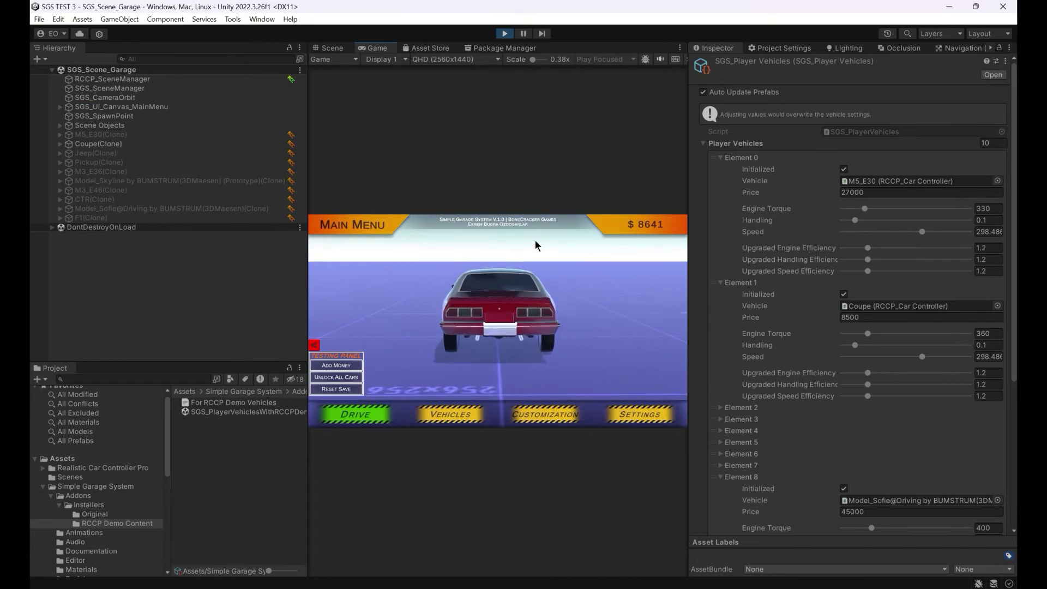
pyautogui.click(665, 322)
pyautogui.click(665, 322)
pyautogui.click(665, 322)
pyautogui.moveTo(473, 327); pyautogui.dragTo(639, 325)
pyautogui.click(662, 323)
pyautogui.click(662, 323)
pyautogui.click(661, 323)
pyautogui.click(661, 323)
pyautogui.click(662, 322)
pyautogui.click(662, 323)
pyautogui.click(661, 323)
pyautogui.click(662, 323)
pyautogui.click(662, 323)
pyautogui.click(661, 323)
pyautogui.moveTo(494, 328); pyautogui.dragTo(445, 343)
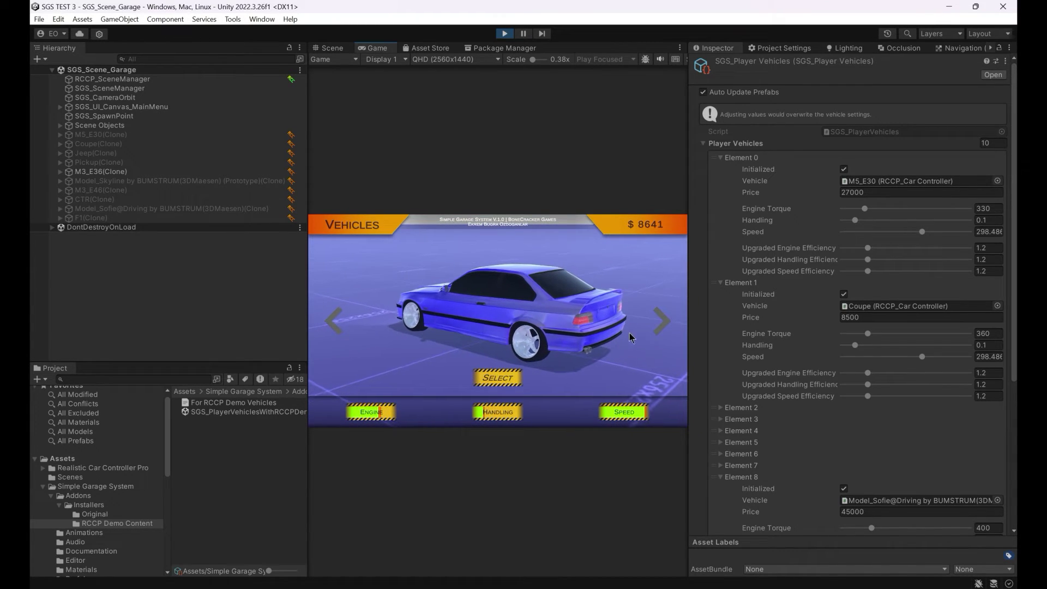
# Try to purchase the M3_E46, go back to the M3_E36 and select it as the player vehicle
pyautogui.click(661, 326)
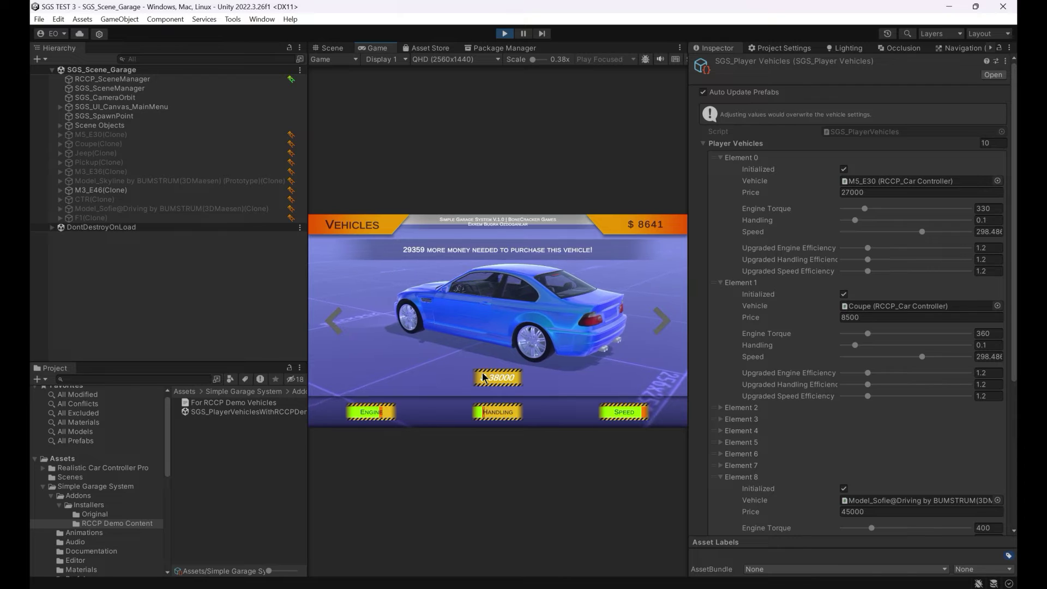
pyautogui.click(334, 323)
pyautogui.click(334, 323)
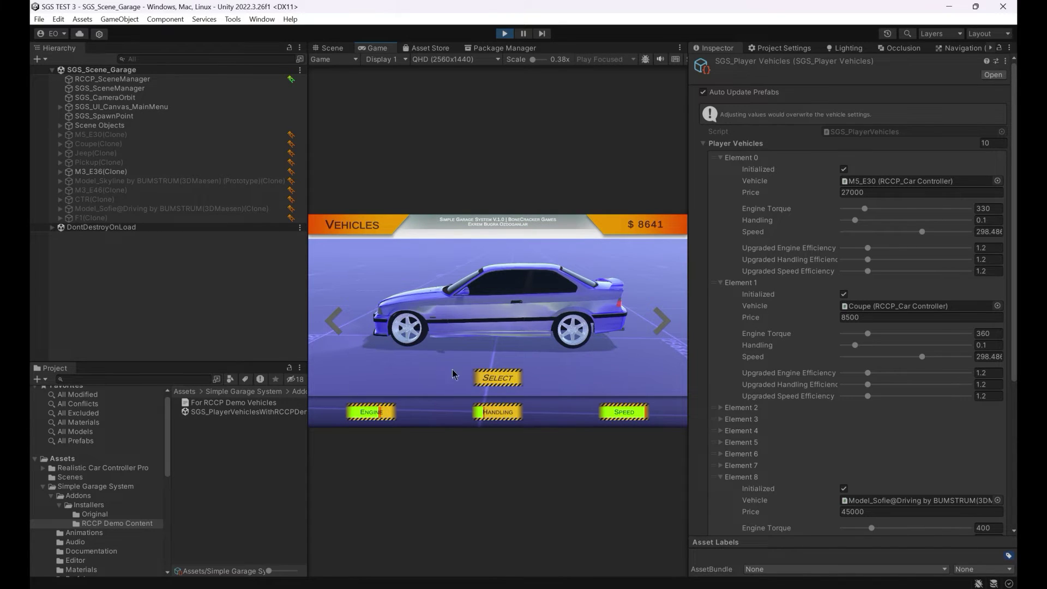
pyautogui.click(494, 377)
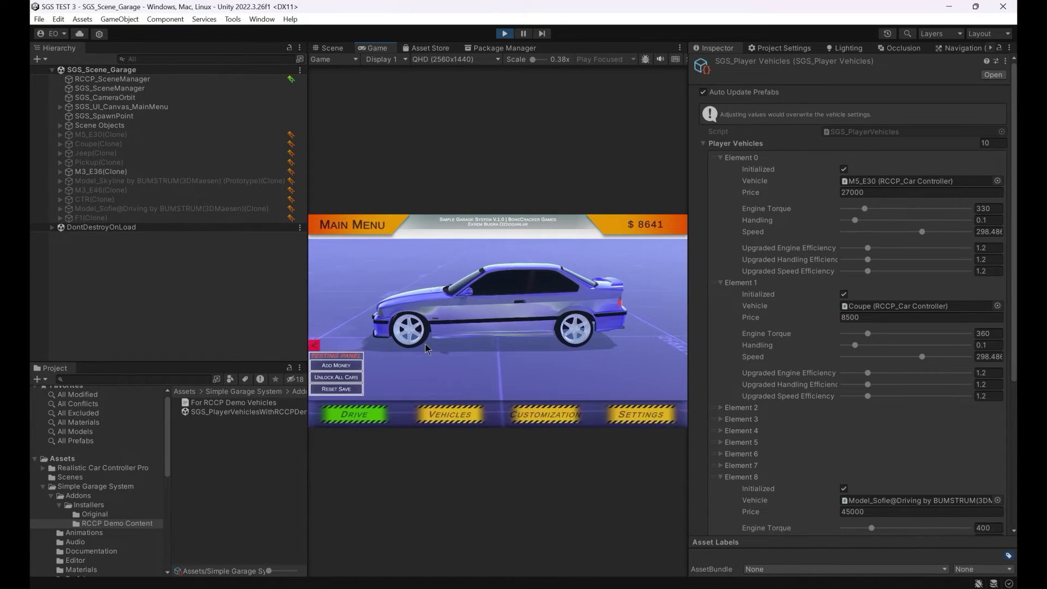
# Launch the gameplay scene with the M3_E36, return to the garage and stop the run
pyautogui.click(363, 416)
pyautogui.click(498, 323)
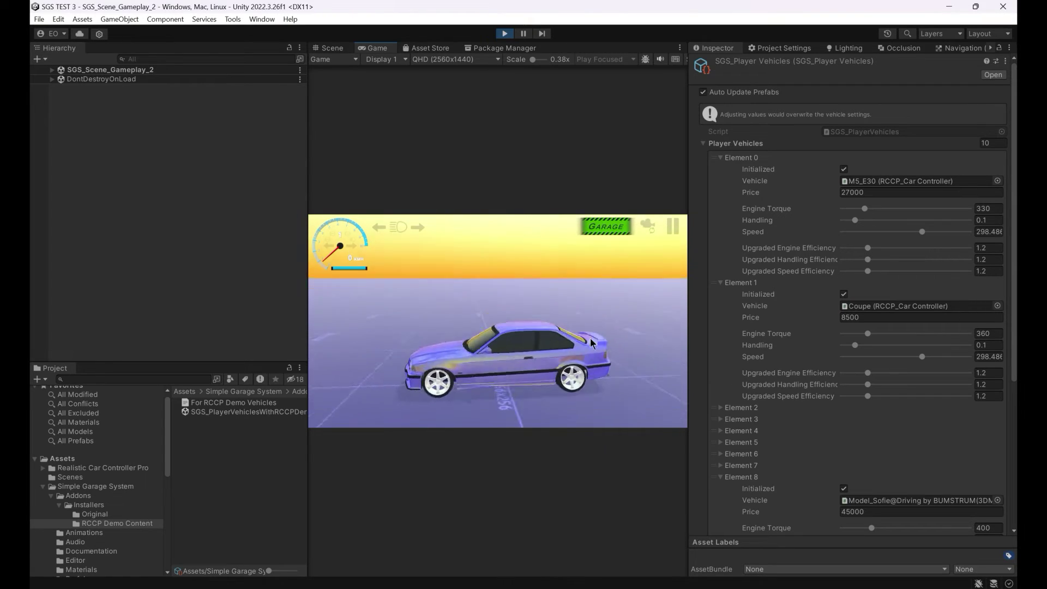
pyautogui.click(606, 226)
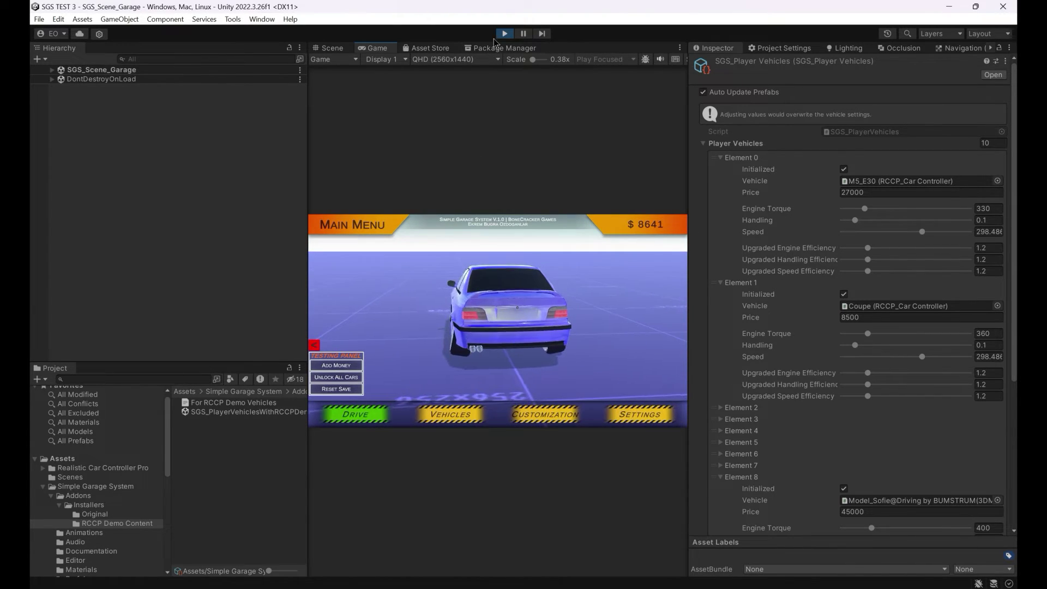
pyautogui.click(512, 35)
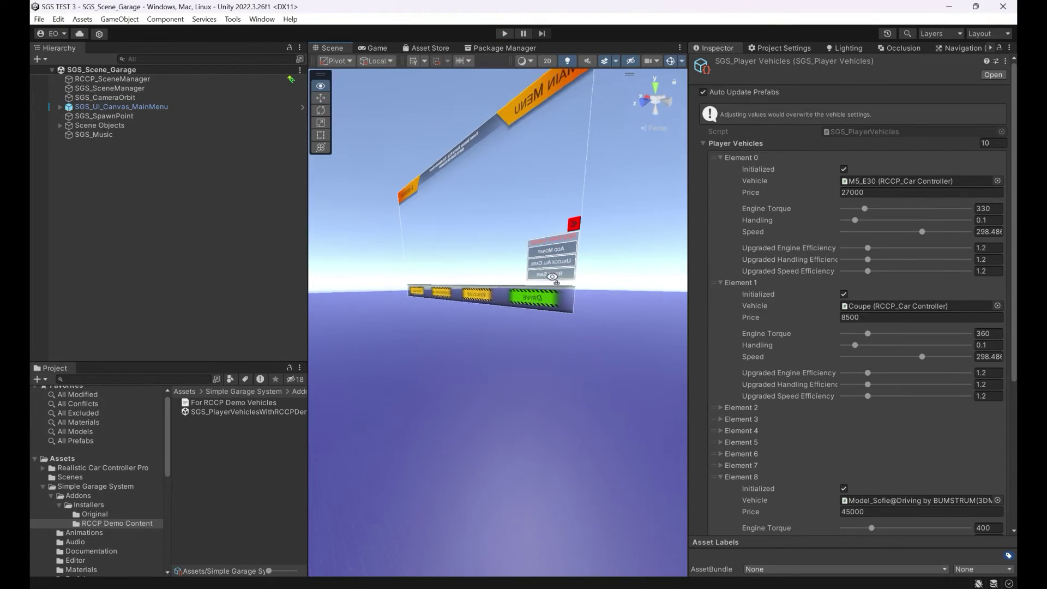
# Turn off Auto Update Prefabs and set Element 8's Engine Torque to 1400, Handling to 1 and Speed to 380
pyautogui.moveTo(558, 294); pyautogui.dragTo(562, 295, button='right')
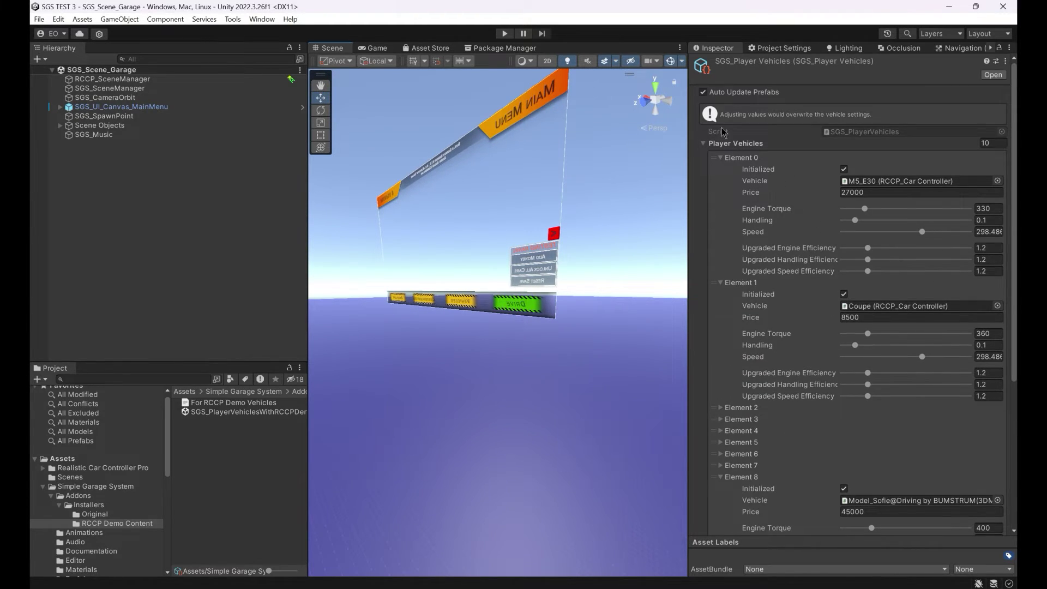
pyautogui.click(704, 92)
pyautogui.moveTo(1016, 174); pyautogui.dragTo(1017, 318)
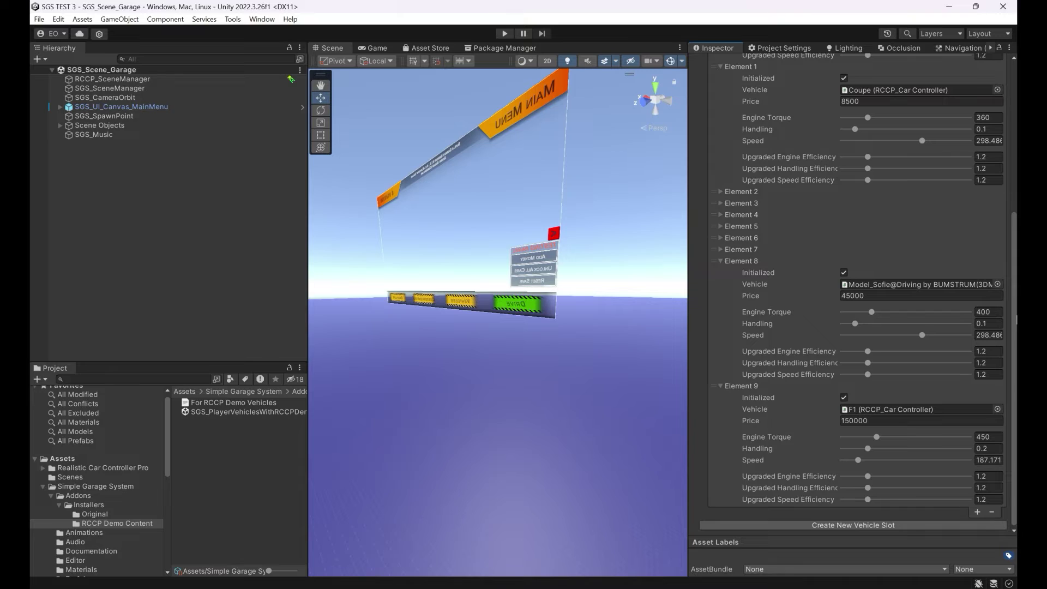
pyautogui.moveTo(872, 313); pyautogui.dragTo(1002, 321)
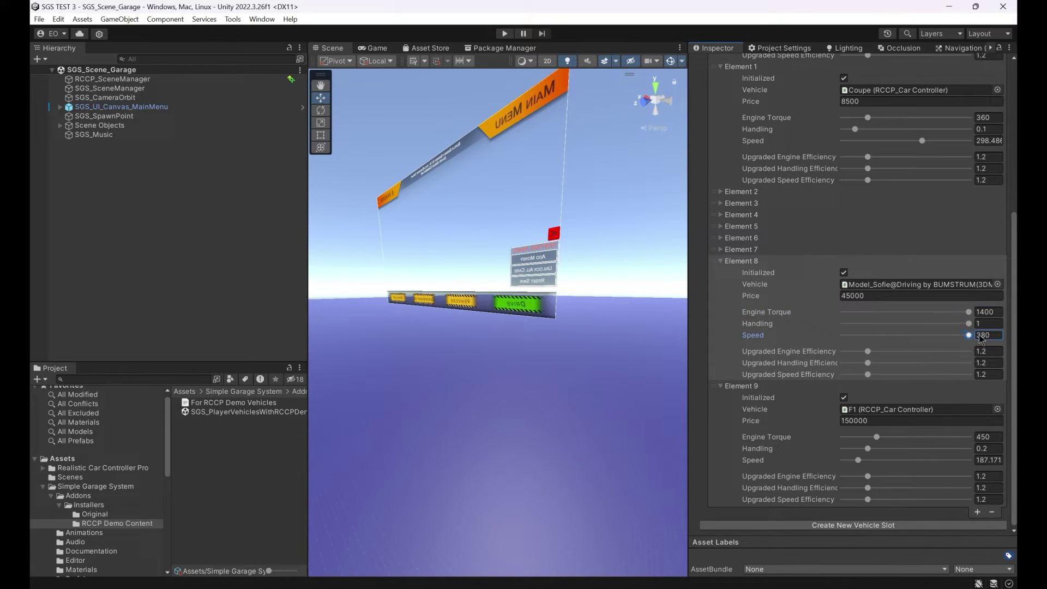
pyautogui.scroll(8, 864, 308)
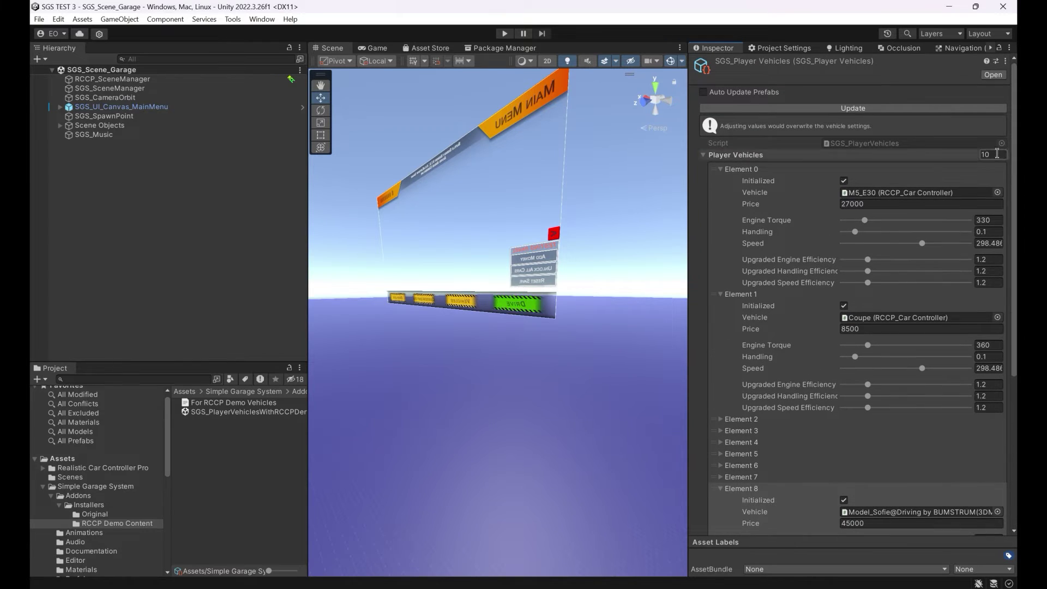
# Run the garage scene, check the Model_Sofie car's engine, handling and speed bars in the Vehicles screen, and stop the run
pyautogui.click(504, 33)
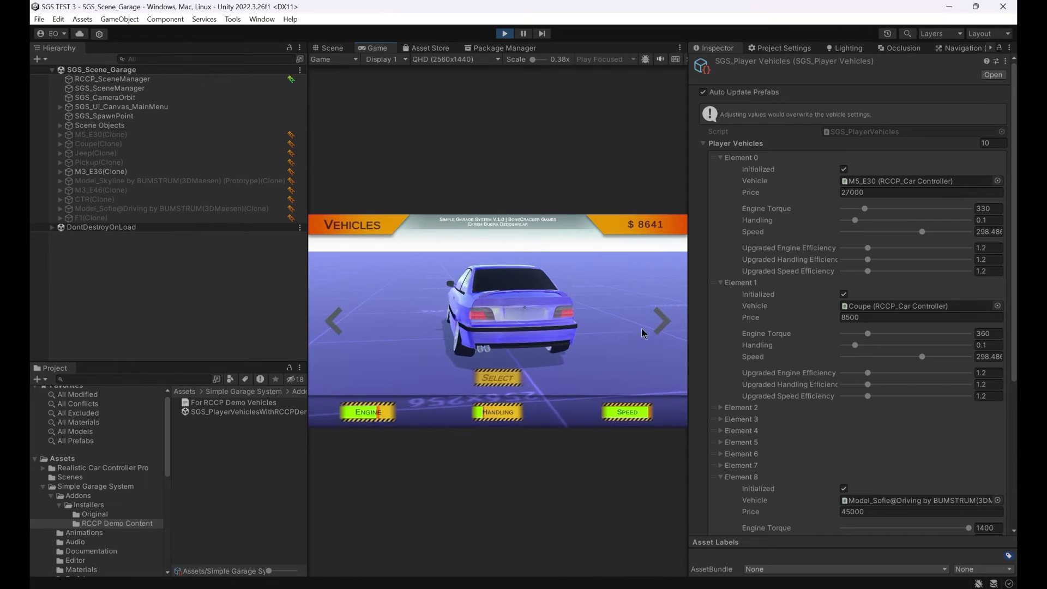
pyautogui.click(661, 322)
pyautogui.click(661, 322)
pyautogui.click(661, 322)
pyautogui.click(661, 322)
pyautogui.click(661, 322)
pyautogui.click(332, 322)
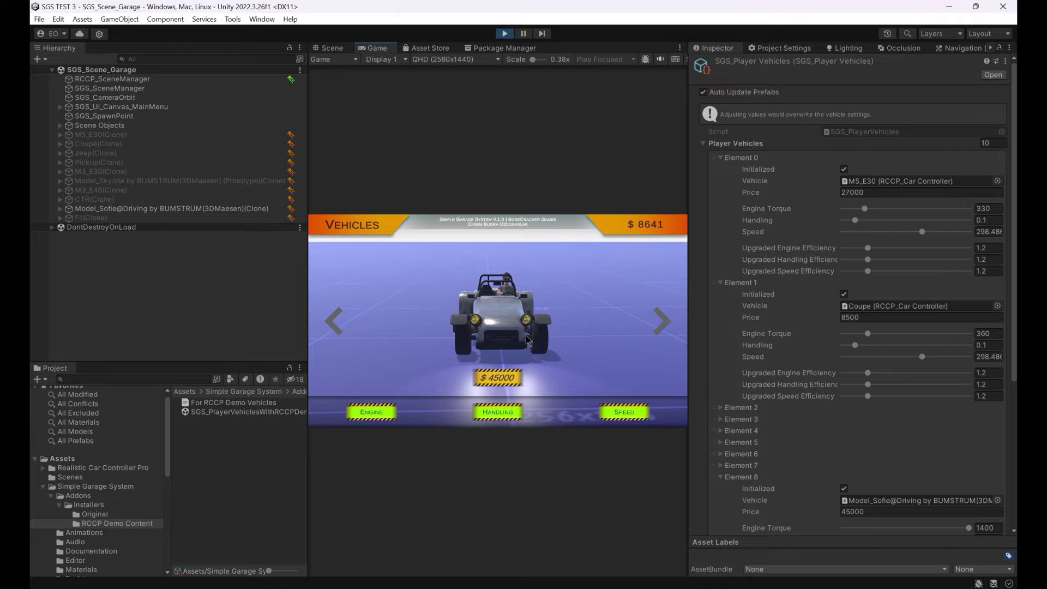
pyautogui.hotkey('ctrl', 'p')
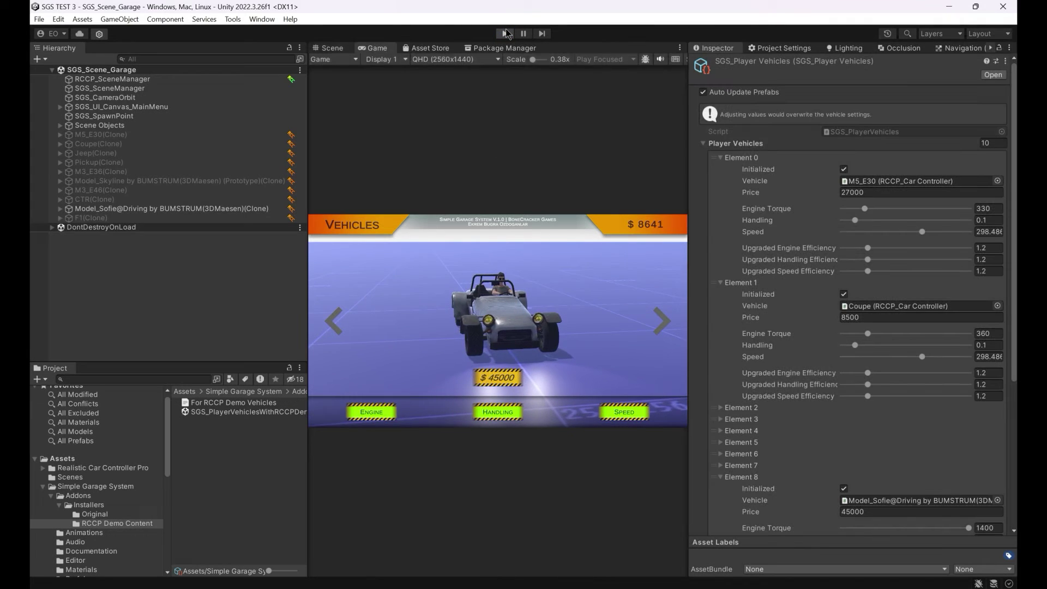
# Show SGS_UI_Canvas_MainMenu in 2D view, deactivate Menu_Main and activate Menu_Customization
pyautogui.click(219, 225)
pyautogui.moveTo(503, 246)
pyautogui.mouseDown(button='middle')
pyautogui.moveTo(519, 239)
pyautogui.moveTo(489, 253)
pyautogui.mouseUp(button='middle')
pyautogui.click(518, 238)
pyautogui.press('2')
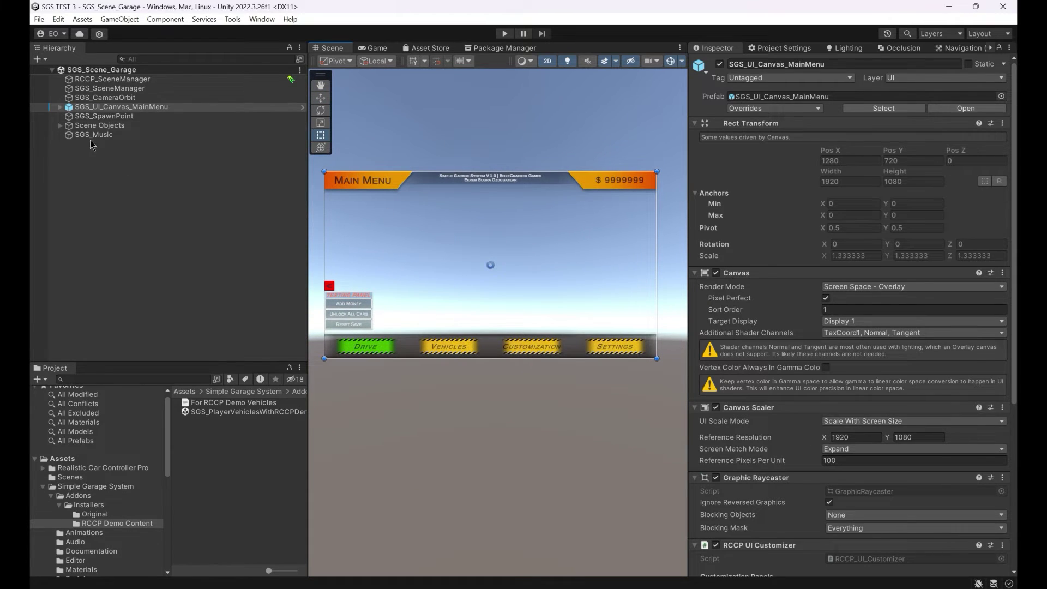
pyautogui.click(60, 108)
pyautogui.click(102, 153)
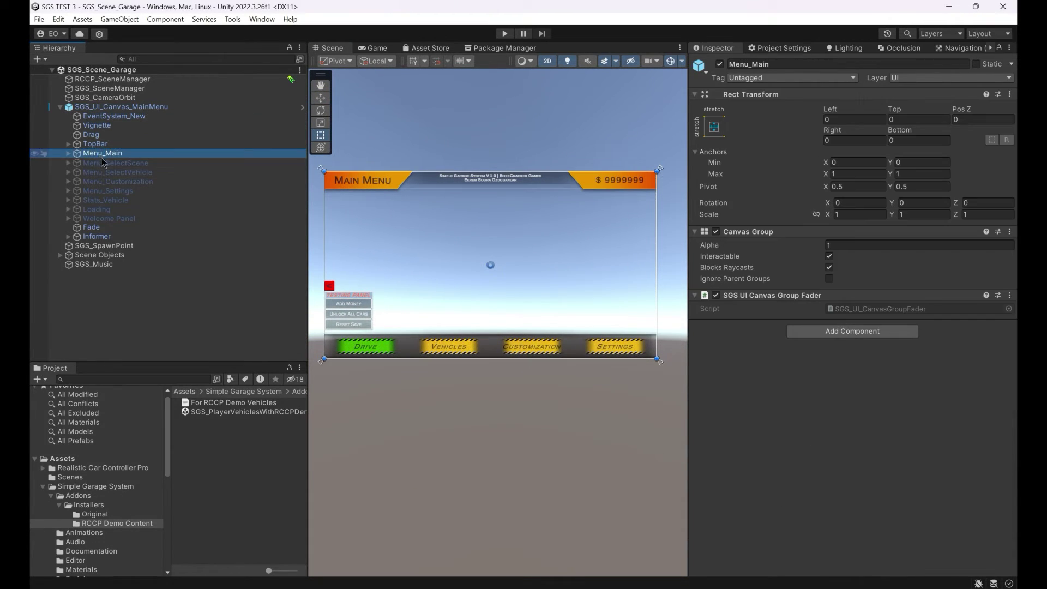
pyautogui.hotkey('alt', 'shift', 'a')
pyautogui.click(104, 183)
pyautogui.hotkey('alt', 'shift', 'a')
pyautogui.click(67, 182)
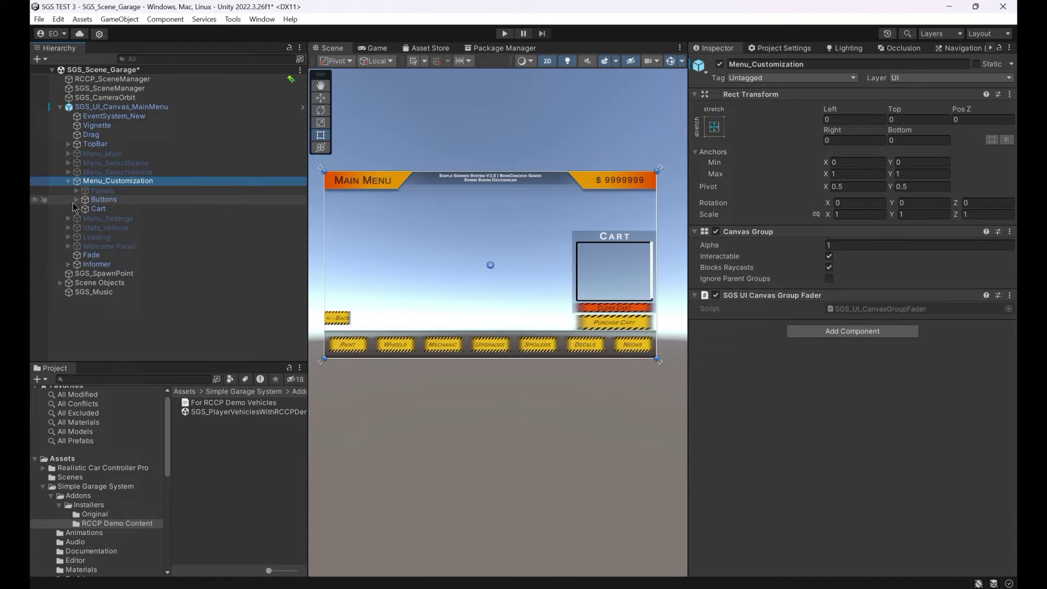
# Look through Menu_Customization's Buttons group, deactivate it, and activate the Panels group with its Paint panel
pyautogui.click(76, 199)
pyautogui.click(85, 218)
pyautogui.click(84, 218)
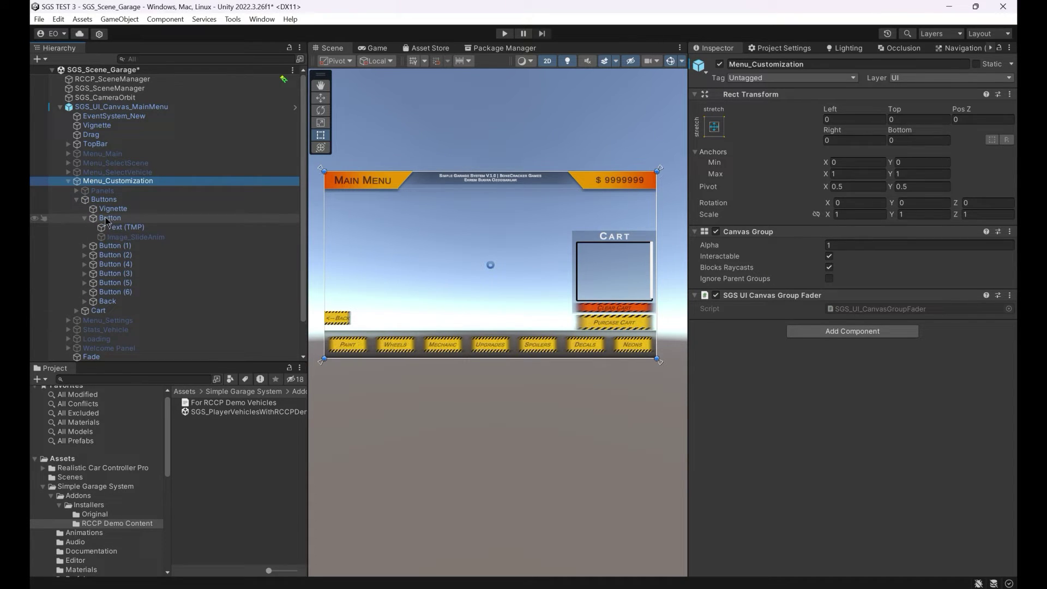
pyautogui.click(76, 199)
pyautogui.click(99, 208)
pyautogui.click(97, 199)
pyautogui.hotkey('alt', 'shift', 'a')
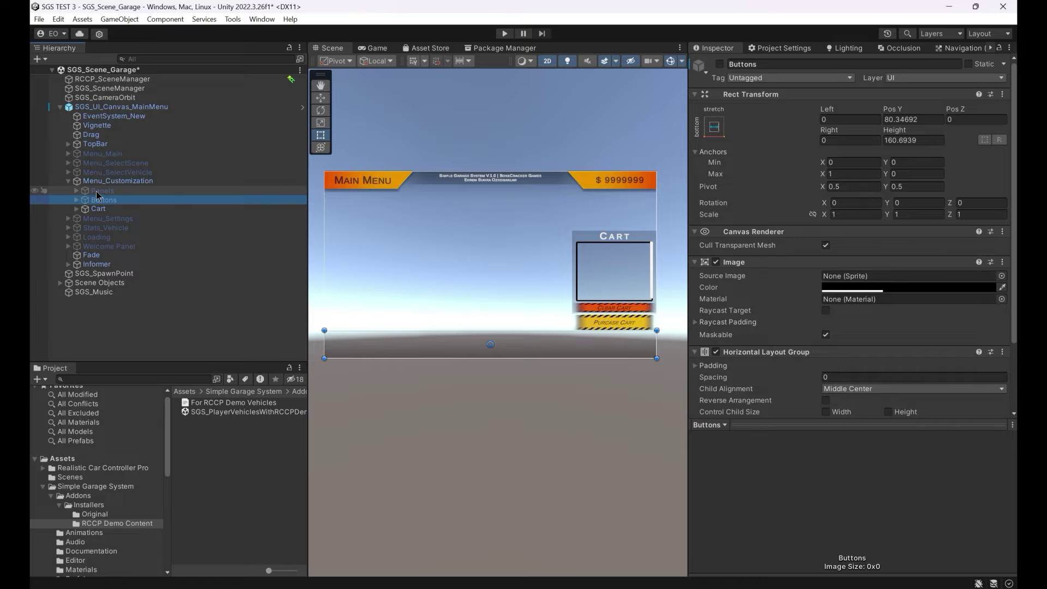
pyautogui.click(88, 191)
pyautogui.hotkey('alt', 'shift', 'a')
pyautogui.click(77, 190)
pyautogui.click(88, 200)
pyautogui.hotkey('alt', 'shift', 'a')
# Examine the SGS UI Purchase Item settings of the Orange, White and Black paint buttons, including item type, save key and price
pyautogui.click(85, 200)
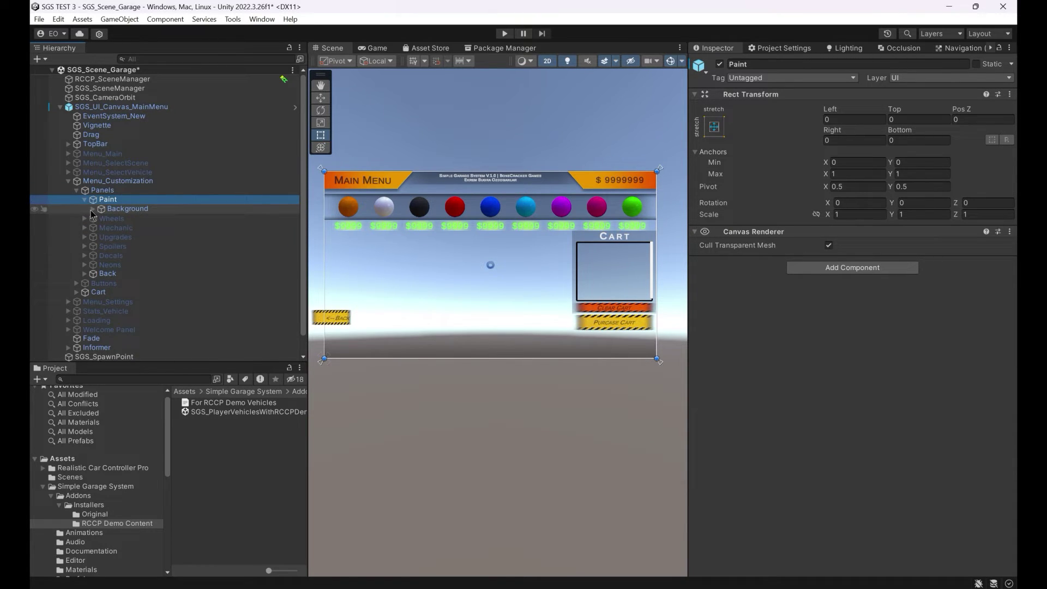
pyautogui.click(94, 209)
pyautogui.click(127, 228)
pyautogui.press('f')
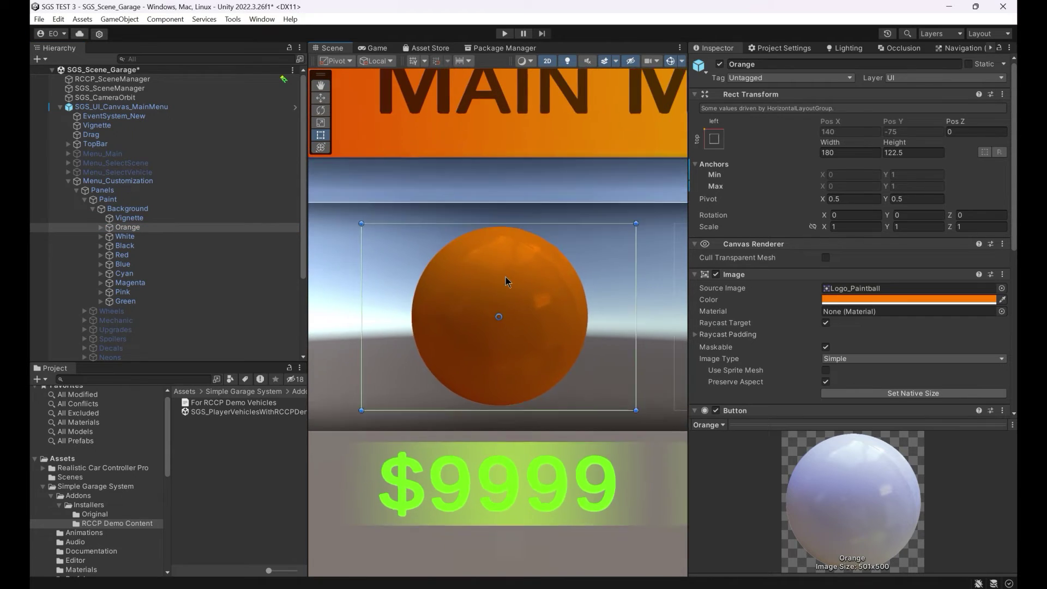
pyautogui.scroll(-6, 818, 325)
pyautogui.scroll(-4, 627, 304)
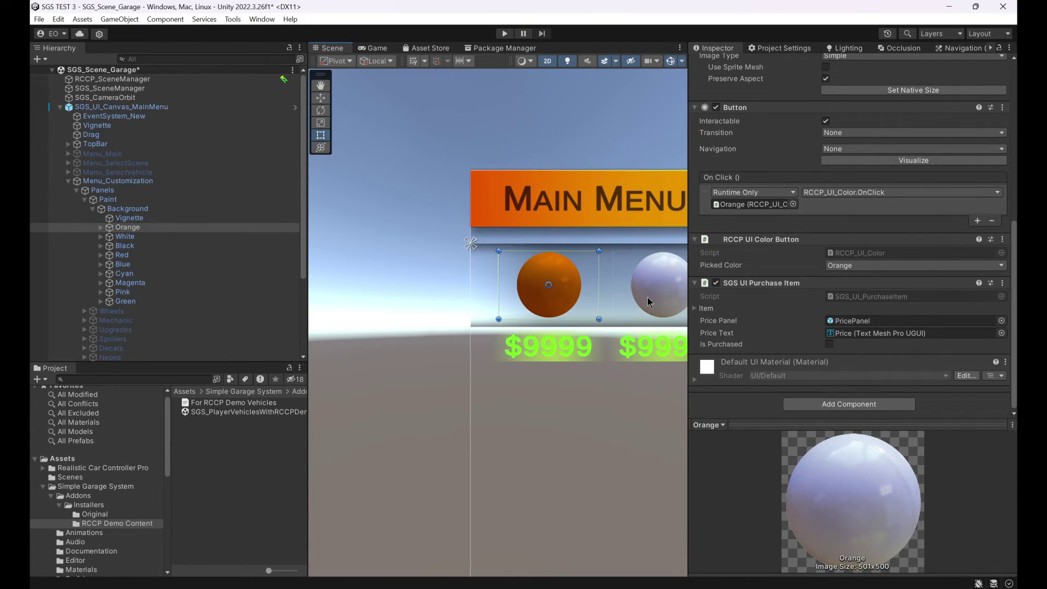
pyautogui.click(705, 309)
pyautogui.moveTo(606, 328); pyautogui.dragTo(543, 304, button='middle')
pyautogui.click(141, 238)
pyautogui.moveTo(638, 348); pyautogui.dragTo(464, 319, button='middle')
pyautogui.click(186, 245)
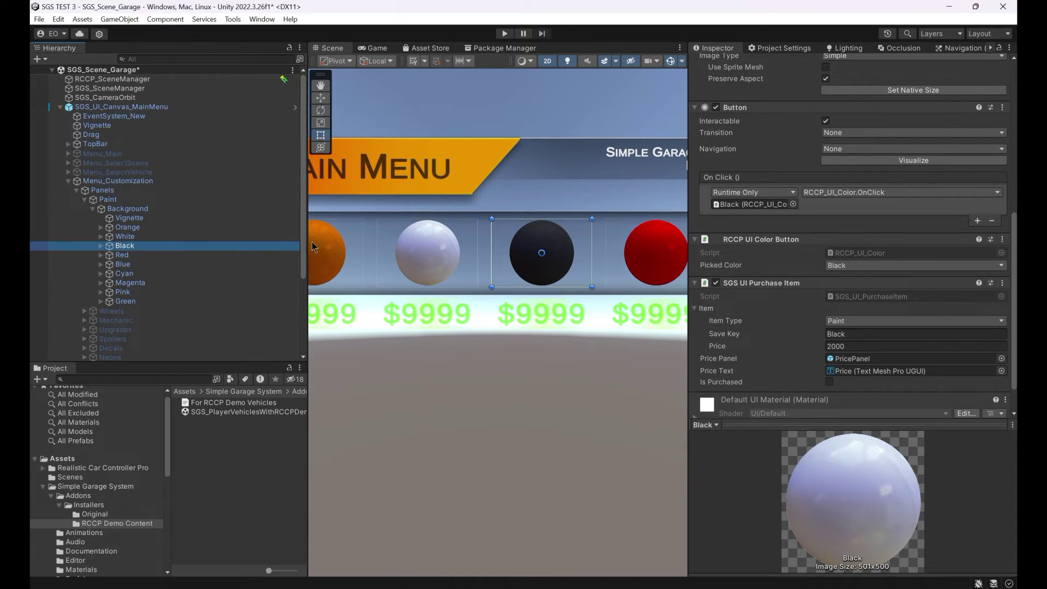
# Deactivate the Paint panel and activate the Wheels panel under Menu_Customization
pyautogui.click(84, 311)
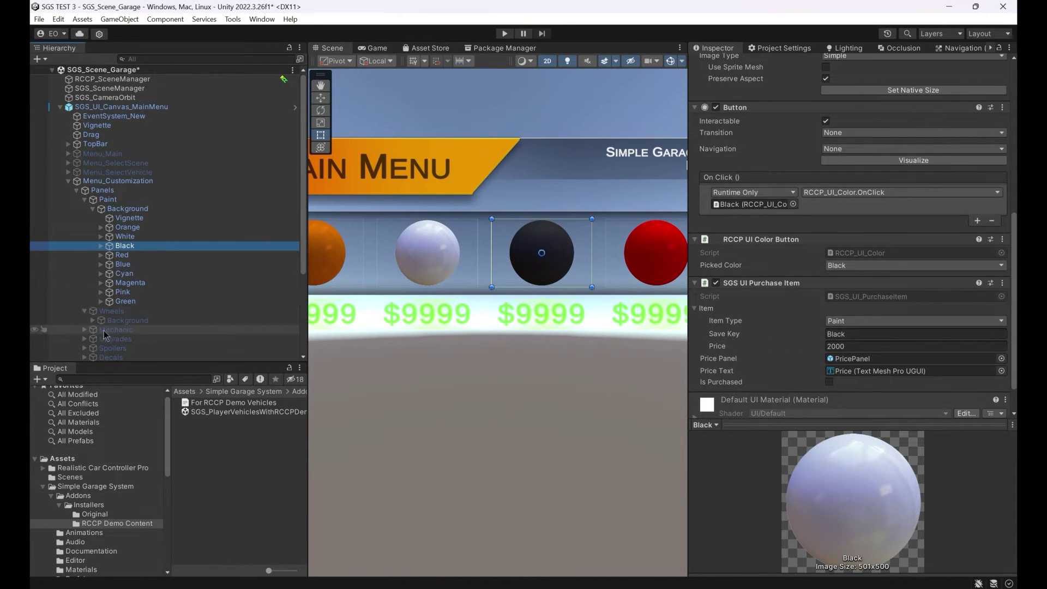
pyautogui.click(106, 200)
pyautogui.hotkey('alt', 'shift', 'a')
pyautogui.click(85, 200)
pyautogui.click(106, 210)
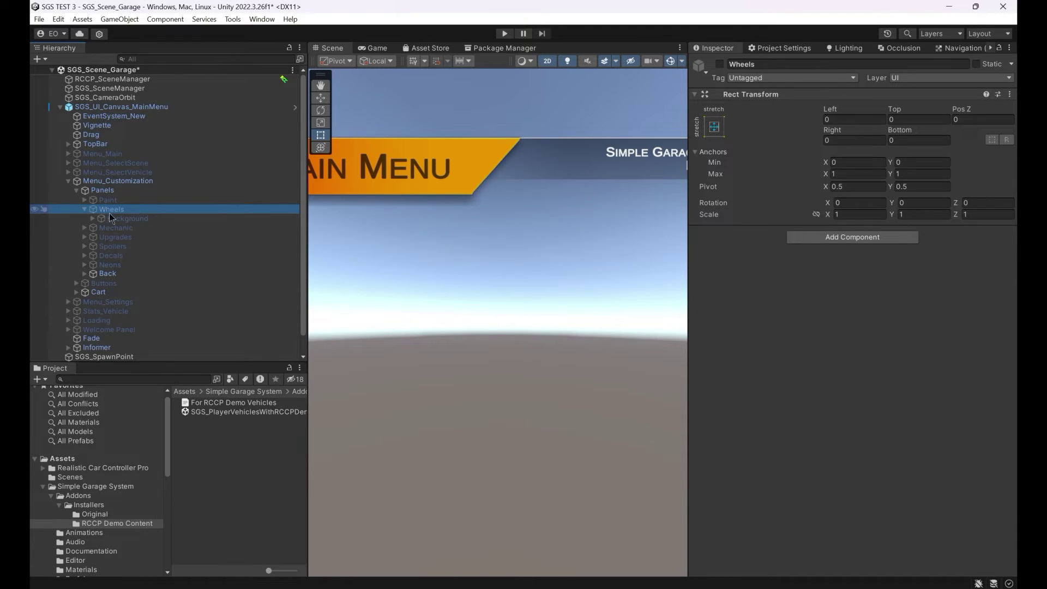
pyautogui.hotkey('alt', 'shift', 'a')
# Examine the purchase item settings of the wheel buttons from Wheel to Wheel (4) in the Wheels panel
pyautogui.click(93, 218)
pyautogui.click(126, 236)
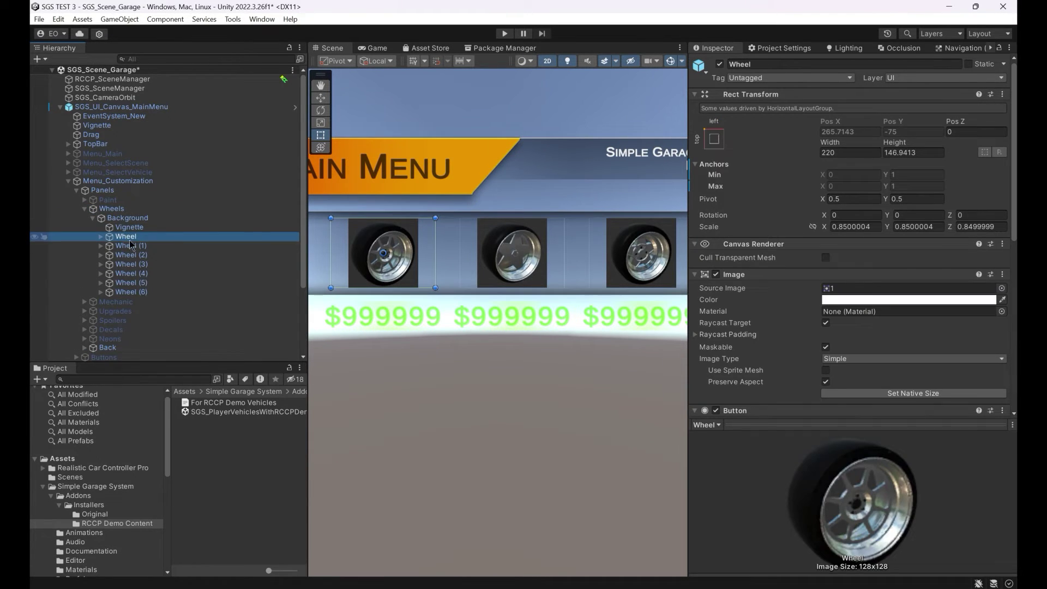
pyautogui.moveTo(549, 323); pyautogui.dragTo(593, 300, button='middle')
pyautogui.scroll(-10, 760, 273)
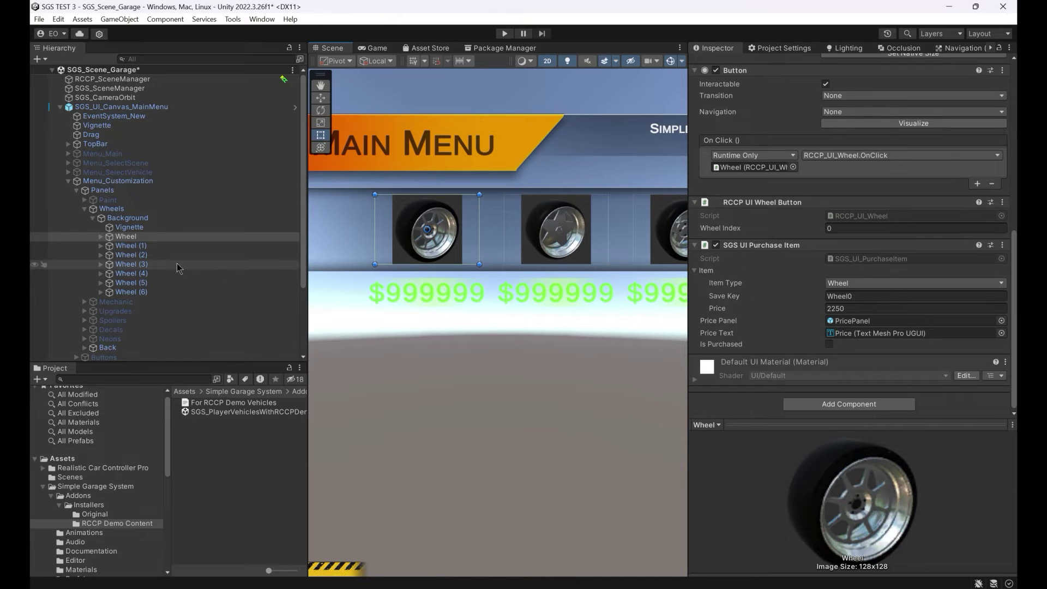
pyautogui.click(155, 247)
pyautogui.click(156, 257)
pyautogui.moveTo(470, 265); pyautogui.dragTo(430, 253, button='middle')
pyautogui.moveTo(504, 253); pyautogui.dragTo(456, 256, button='middle')
pyautogui.click(159, 265)
pyautogui.click(156, 273)
# Deactivate the Panels group of Menu_Customization and reactivate its Buttons group
pyautogui.click(87, 182)
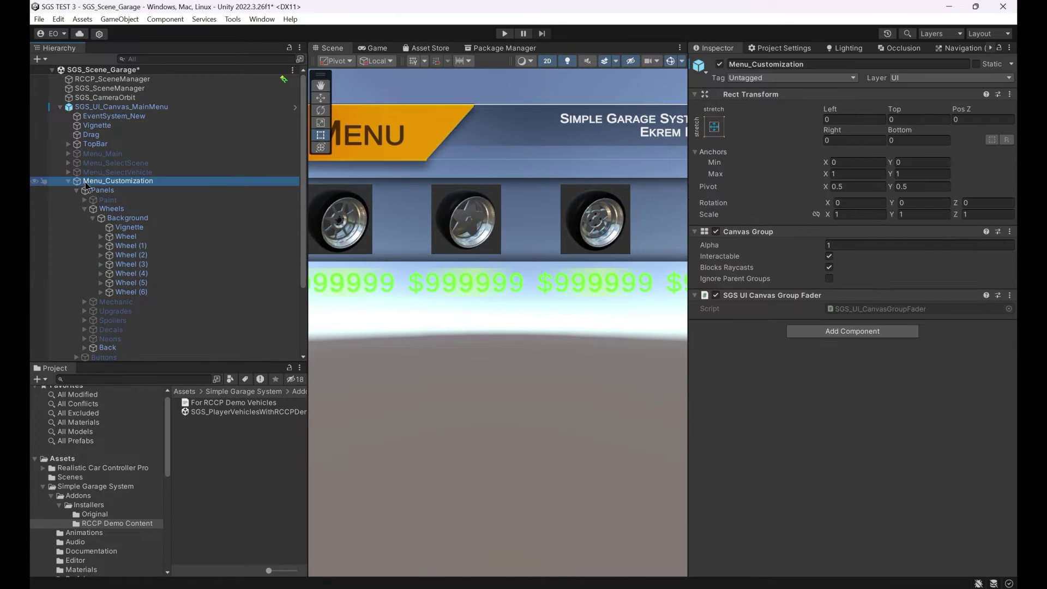
pyautogui.hotkey('alt', 'shift', 'a')
pyautogui.click(69, 181)
pyautogui.hotkey('alt', 'shift', 'a')
pyautogui.click(69, 181)
pyautogui.click(75, 191)
pyautogui.click(100, 191)
pyautogui.hotkey('alt', 'shift', 'a')
pyautogui.click(100, 202)
pyautogui.hotkey('alt', 'shift', 'a')
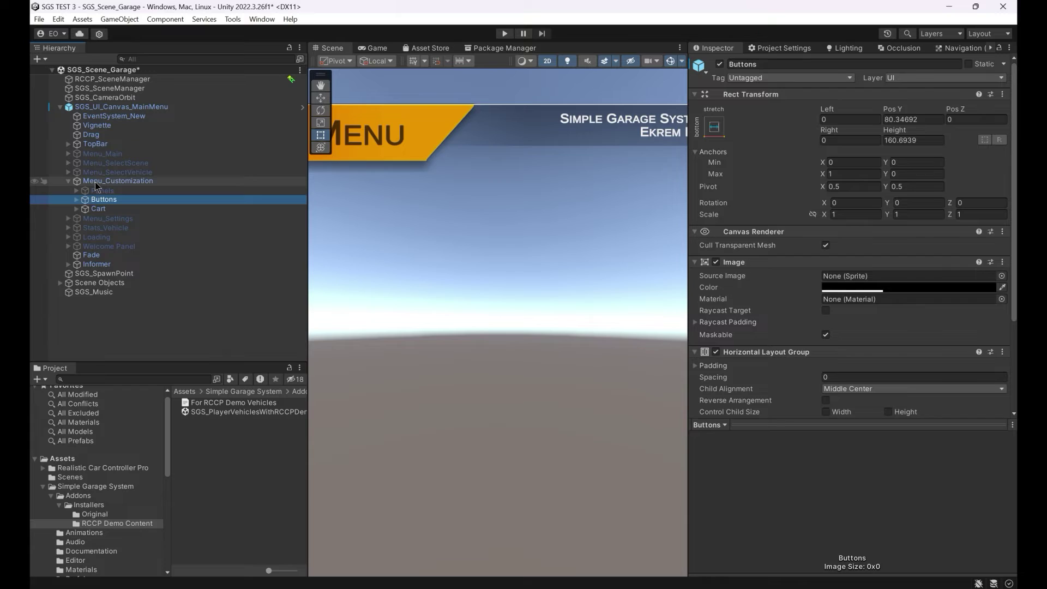
# Deactivate Menu_Customization, reactivate Menu_Main and save the garage scene
pyautogui.click(94, 181)
pyautogui.hotkey('alt', 'shift', 'a')
pyautogui.click(97, 154)
pyautogui.hotkey('alt', 'shift', 'a')
pyautogui.hotkey('alt', 'shift', 'a')
pyautogui.press('f')
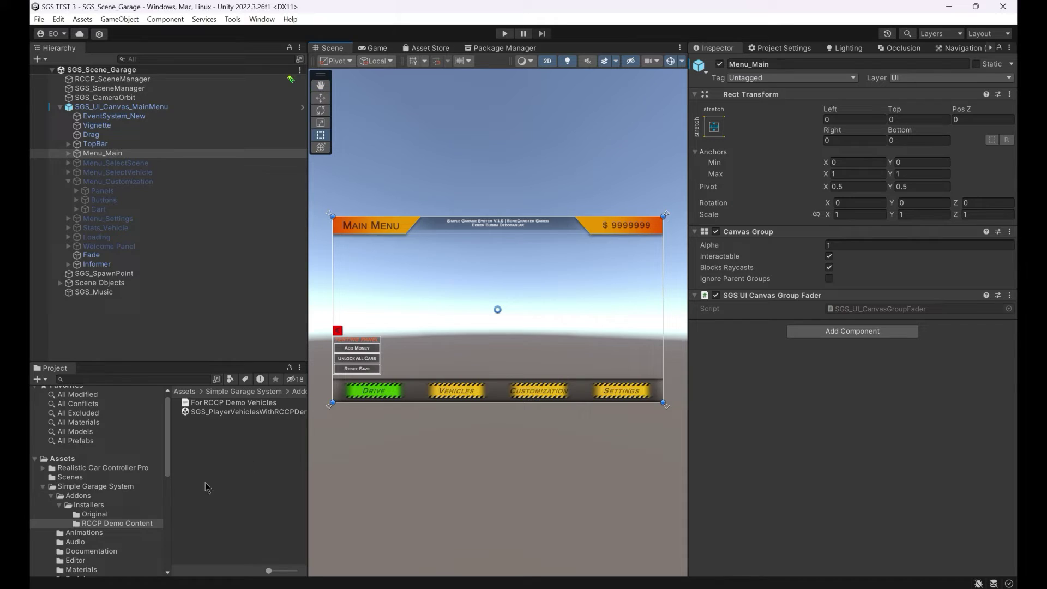
# Open the Coupe prefab from Realistic Car Controller Pro's Addons > Installed > Demo Content > Prefabs > Vehicles folder
pyautogui.click(101, 468)
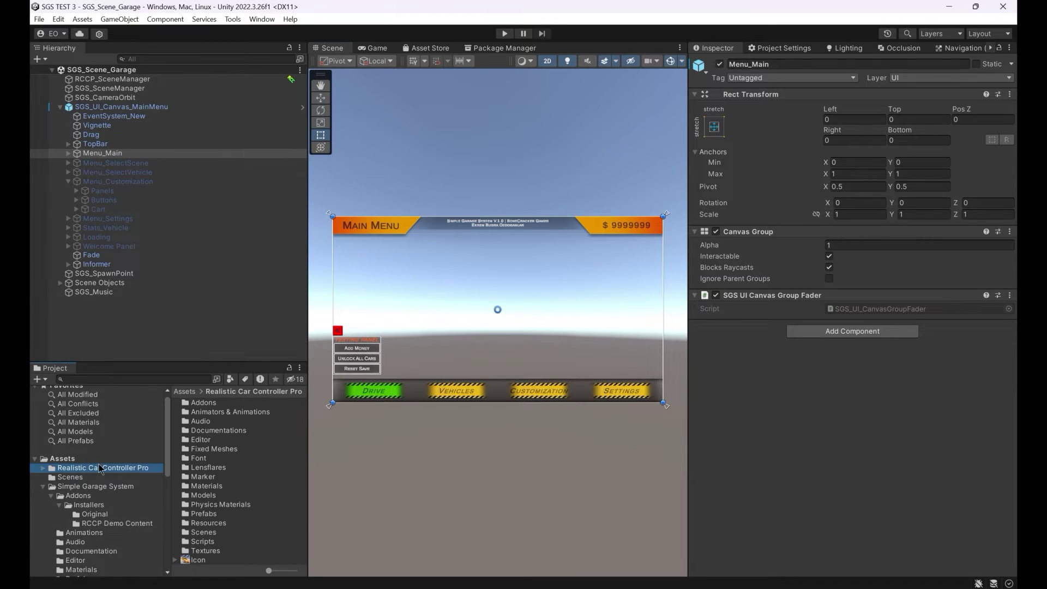
pyautogui.doubleClick(211, 405)
pyautogui.doubleClick(212, 403)
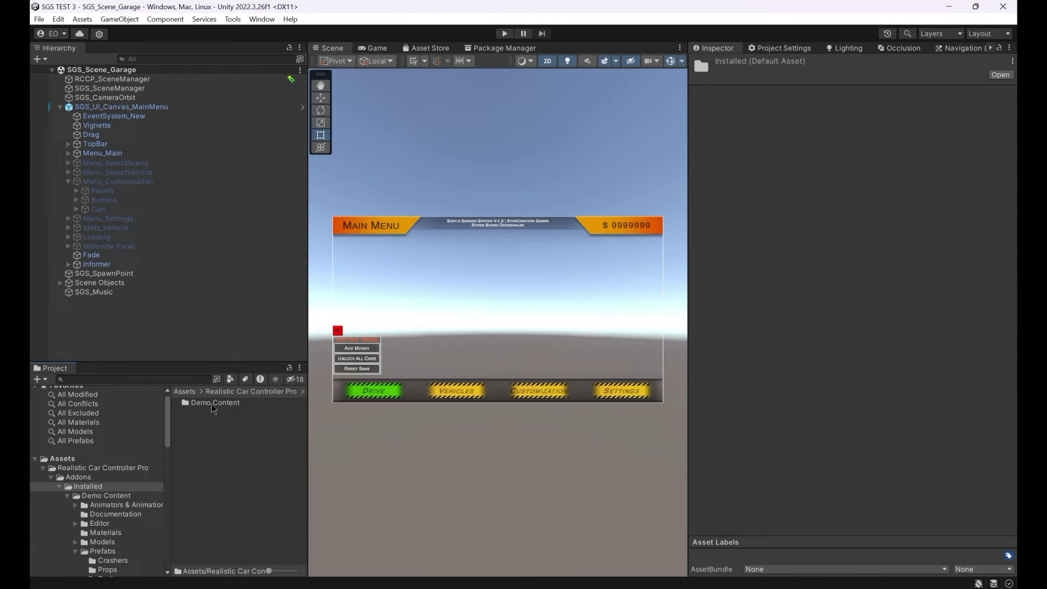
pyautogui.doubleClick(211, 403)
pyautogui.doubleClick(204, 447)
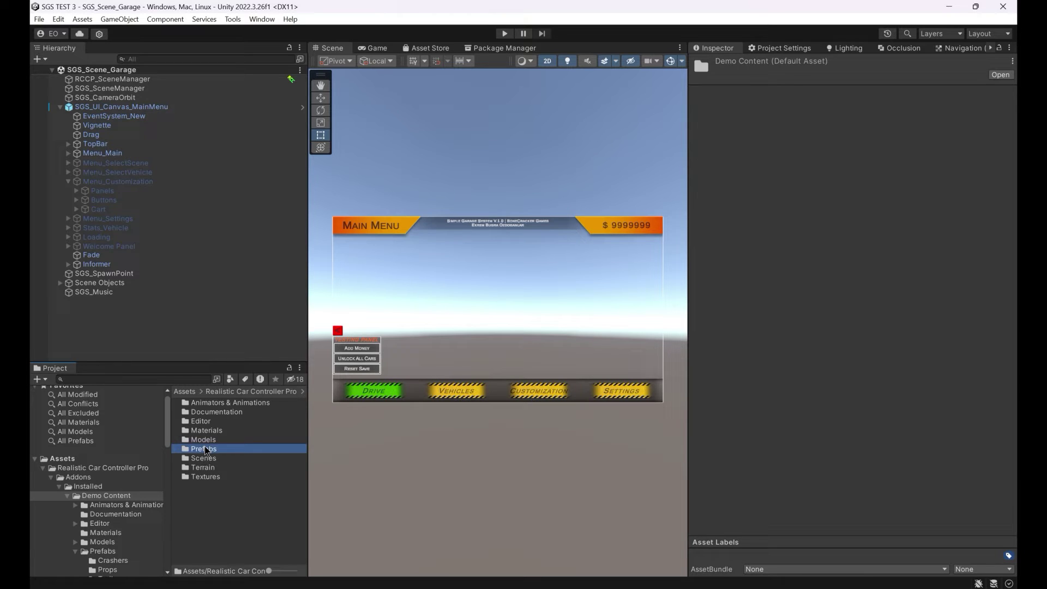
pyautogui.doubleClick(204, 430)
pyautogui.doubleClick(202, 404)
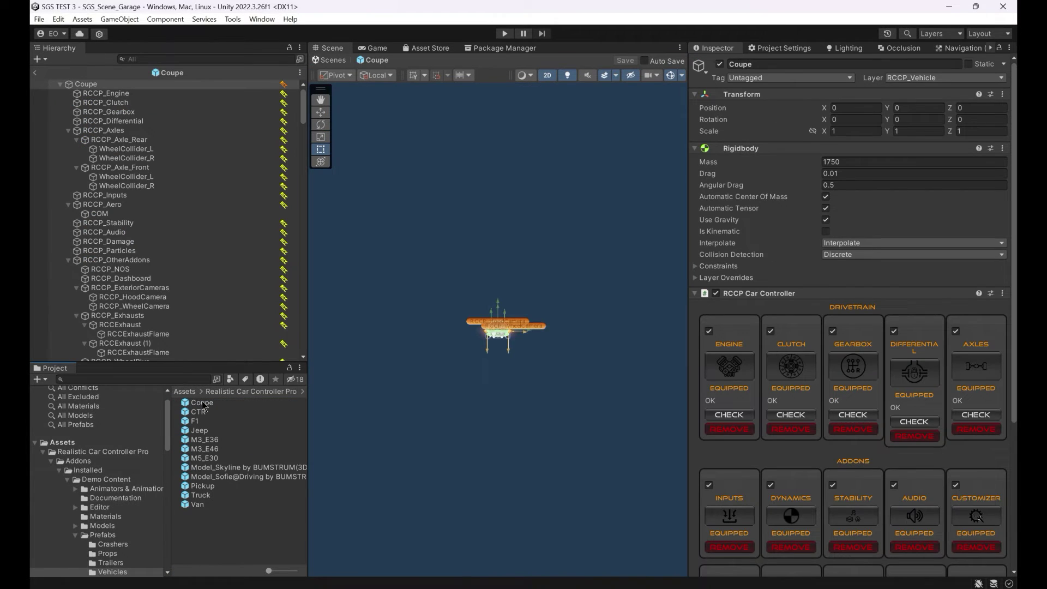
# Turn the Coupe into perspective and open its Customizer addon
pyautogui.scroll(6, 579, 326)
pyautogui.scroll(-6, 490, 327)
pyautogui.keyDown('alt'); pyautogui.moveTo(404, 330); pyautogui.dragTo(472, 354); pyautogui.keyUp('alt')
pyautogui.scroll(3, 472, 353)
pyautogui.scroll(-4, 966, 326)
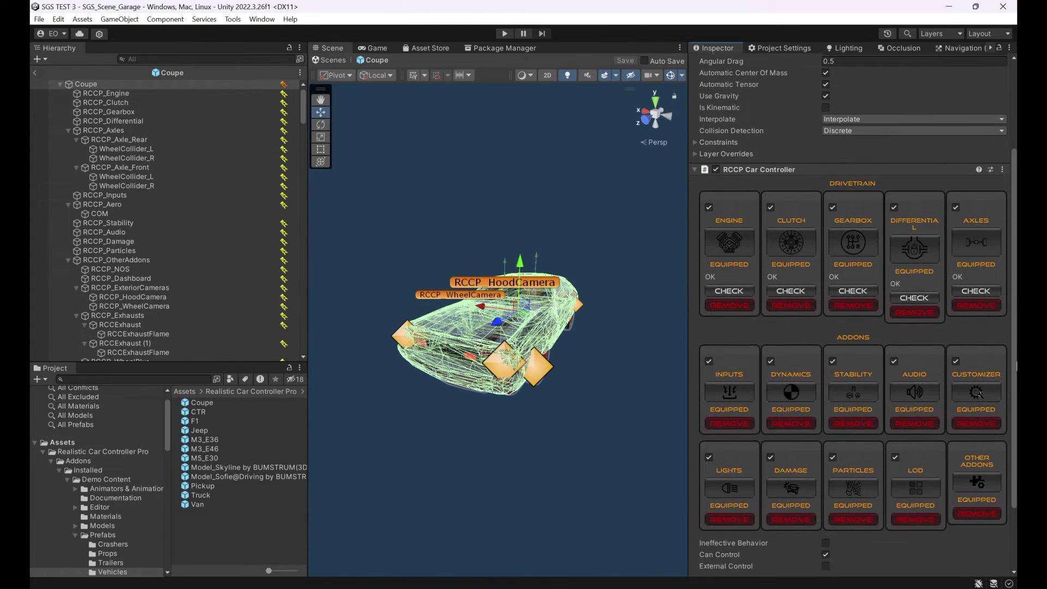
pyautogui.click(969, 343)
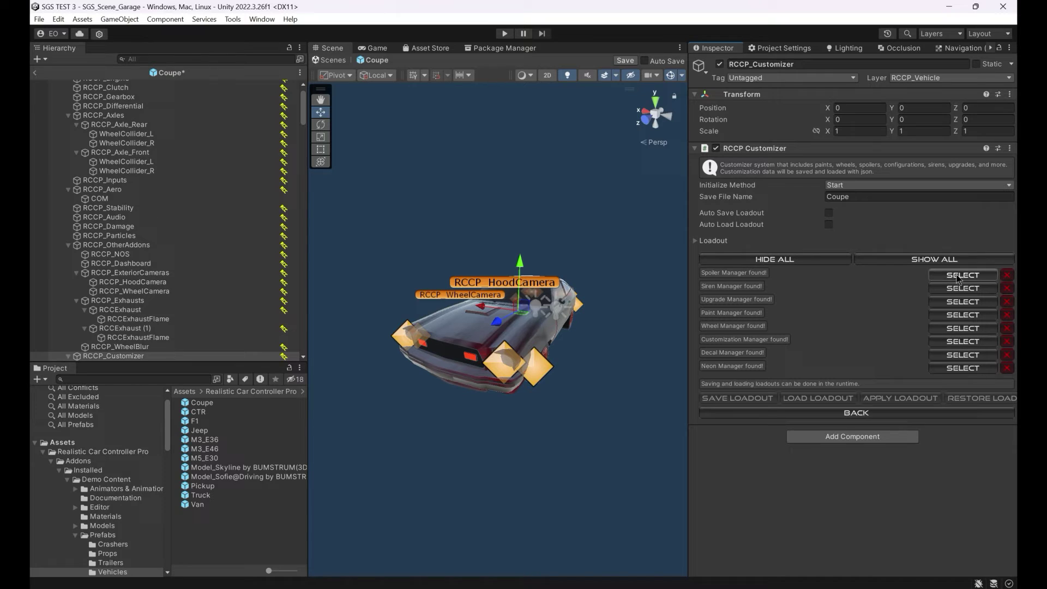
# Hide the scene gizmos, open the Coupe's Spoiler Manager and locate the first element of its Spoilers list
pyautogui.click(671, 75)
pyautogui.keyDown('alt'); pyautogui.moveTo(626, 224); pyautogui.dragTo(573, 271); pyautogui.keyUp('alt')
pyautogui.click(961, 274)
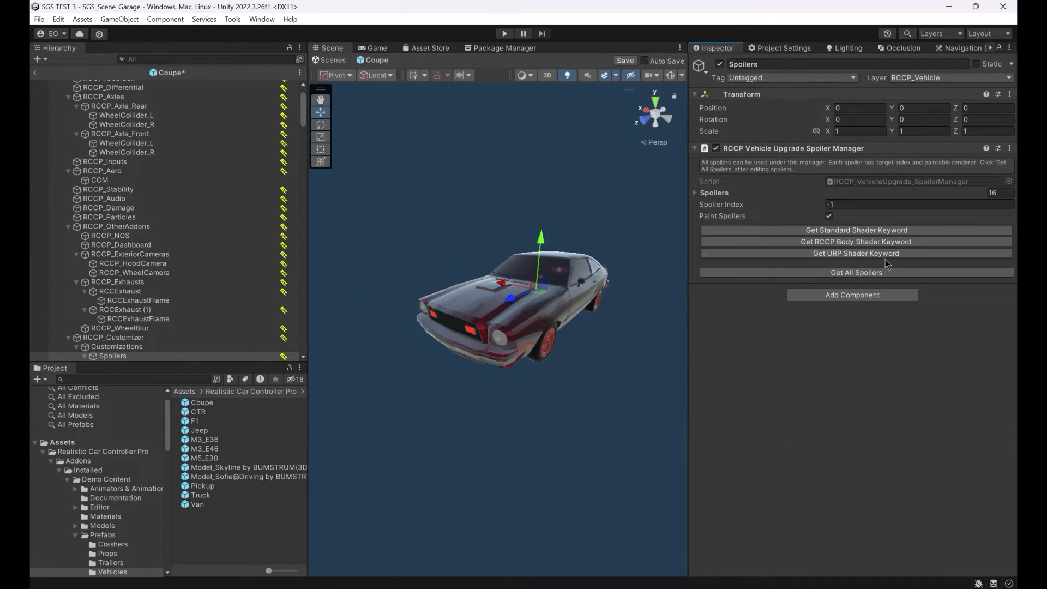
pyautogui.keyDown('alt'); pyautogui.moveTo(642, 307); pyautogui.dragTo(497, 312); pyautogui.keyUp('alt')
pyautogui.click(696, 193)
pyautogui.click(908, 207)
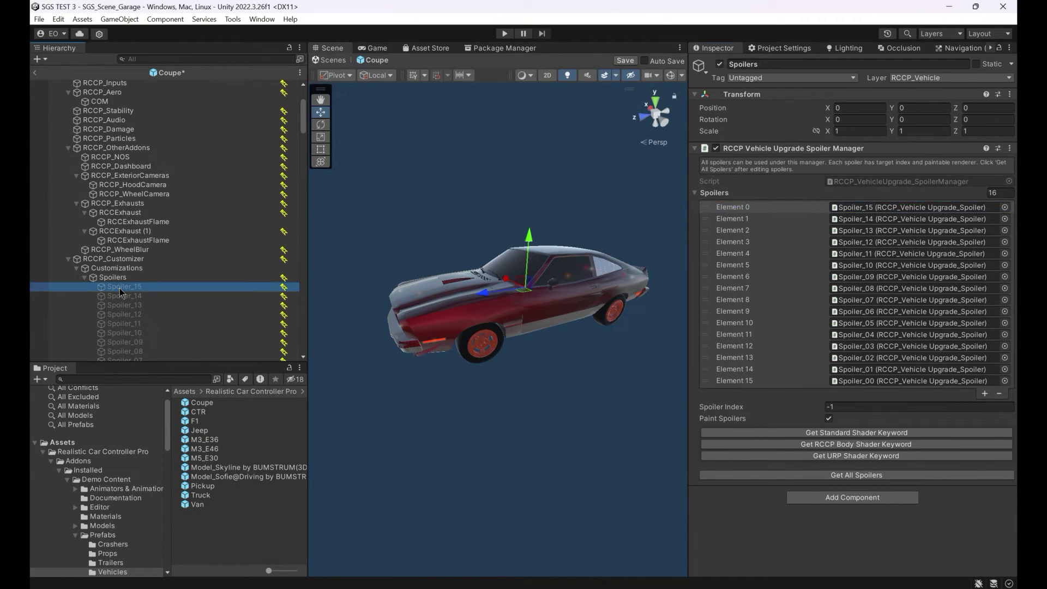
# Activate all spoiler objects under Spoilers to view them on the car's rear, and deactivate them again
pyautogui.click(119, 288)
pyautogui.scroll(-3, 125, 309)
pyautogui.keyDown('shift'); pyautogui.click(133, 321); pyautogui.keyUp('shift')
pyautogui.hotkey('alt', 'shift', 'a')
pyautogui.keyDown('alt'); pyautogui.moveTo(476, 351); pyautogui.dragTo(349, 328); pyautogui.keyUp('alt')
pyautogui.press('f')
pyautogui.scroll(-3, 349, 327)
pyautogui.hotkey('alt', 'shift', 'a')
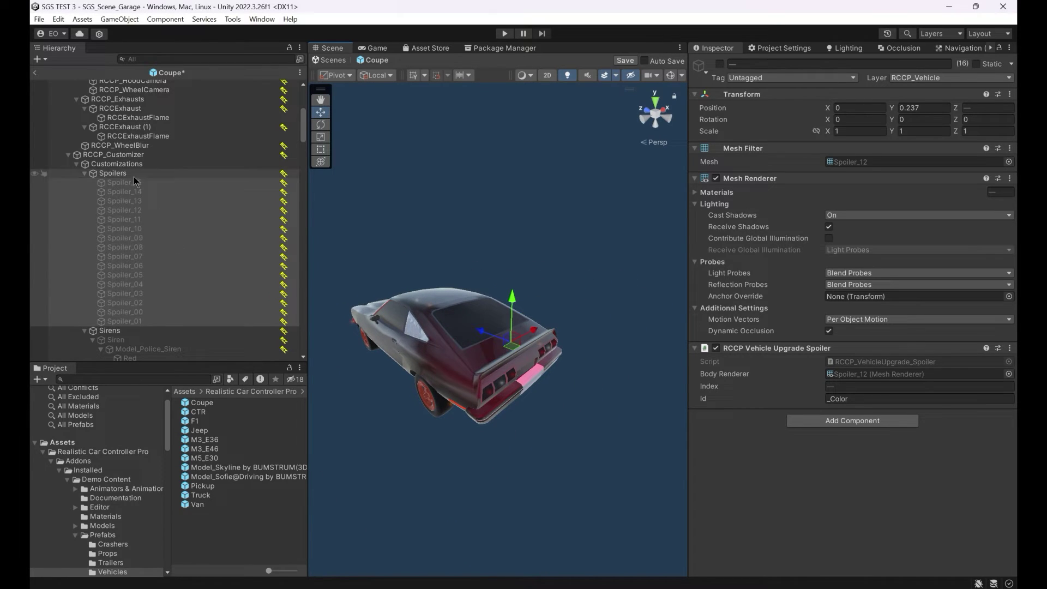
# Return to the Coupe's Customizer addon and show all of its customization parts
pyautogui.scroll(10, 174, 207)
pyautogui.click(119, 86)
pyautogui.scroll(-2, 927, 343)
pyautogui.click(981, 372)
pyautogui.click(888, 260)
pyautogui.keyDown('alt'); pyautogui.moveTo(403, 346); pyautogui.dragTo(613, 336); pyautogui.keyUp('alt')
pyautogui.moveTo(614, 336); pyautogui.dragTo(598, 333, button='right')
pyautogui.press('d')
# Toggle all customization parts of the Coupe between hidden and shown, ending with everything hidden
pyautogui.click(828, 259)
pyautogui.click(874, 260)
pyautogui.keyDown('alt'); pyautogui.moveTo(619, 293); pyautogui.dragTo(440, 297); pyautogui.keyUp('alt')
pyautogui.click(920, 260)
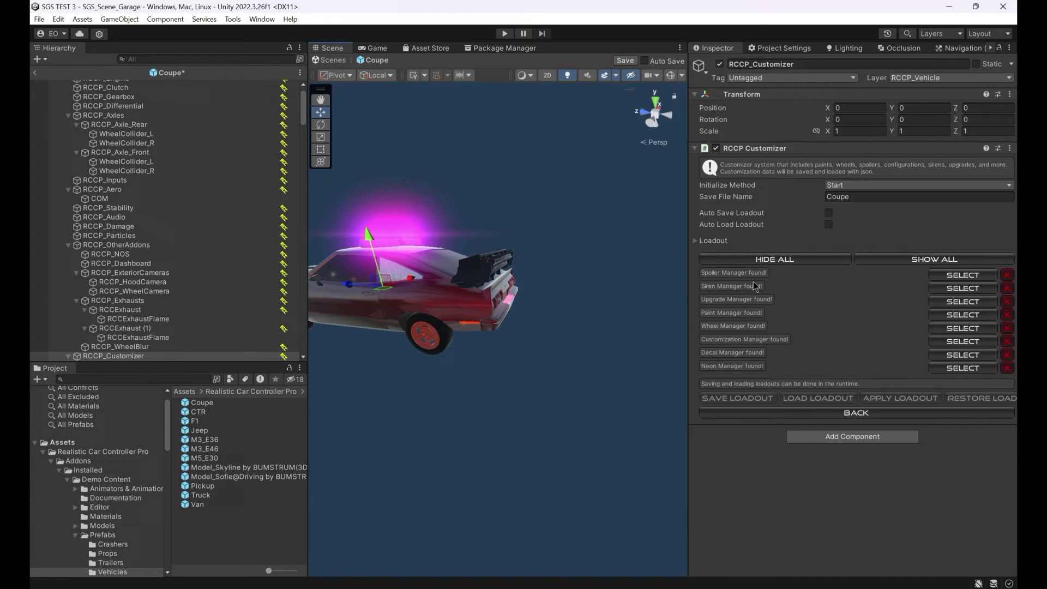
pyautogui.click(791, 264)
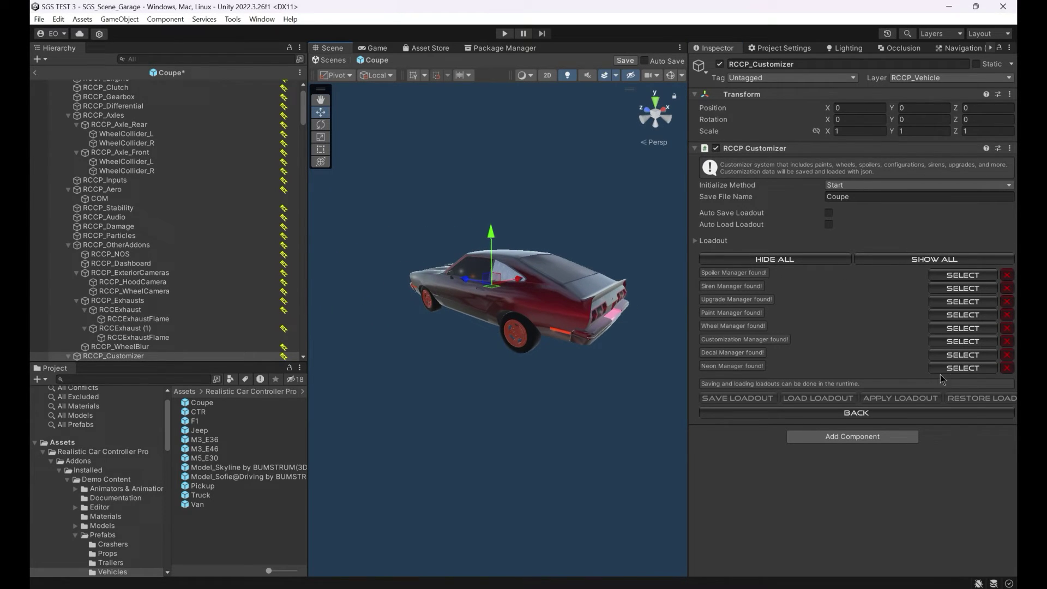
# Leave the Coupe prefab for the garage scene and collapse SGS_UI_Canvas_MainMenu in the hierarchy
pyautogui.click(734, 414)
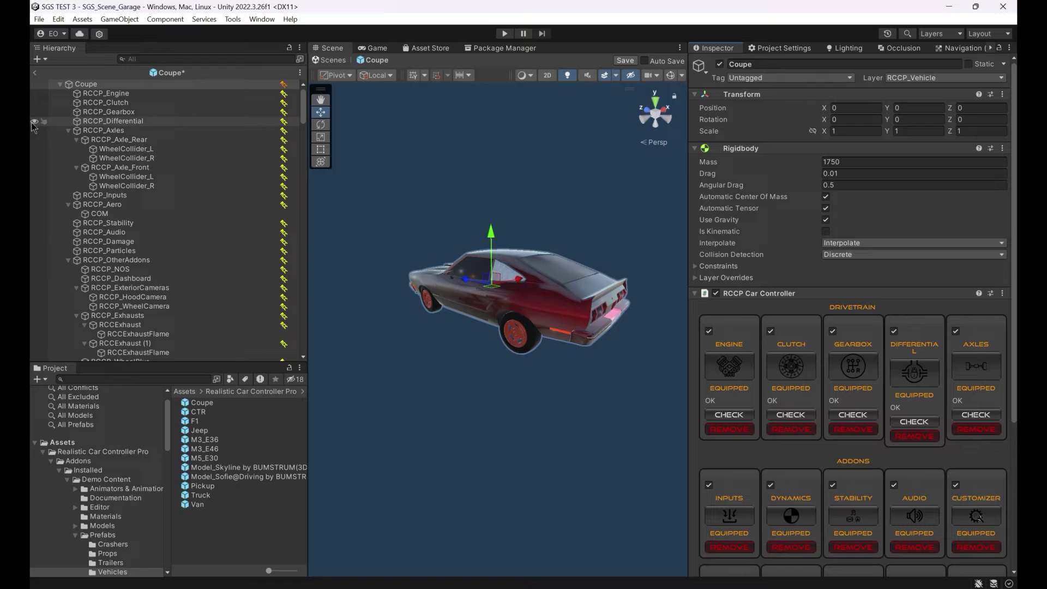
pyautogui.click(35, 73)
pyautogui.click(571, 318)
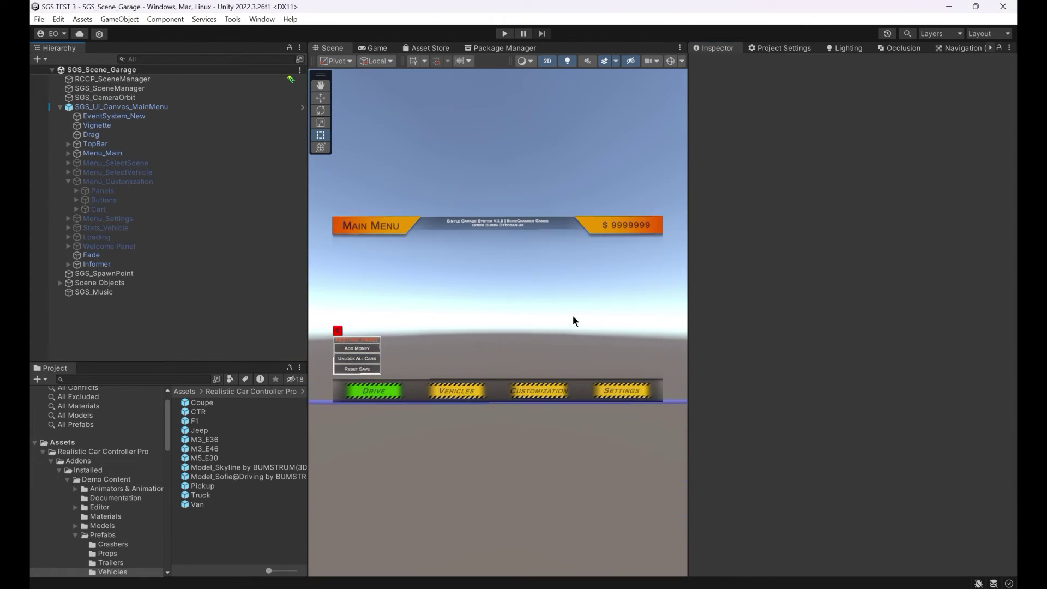
pyautogui.click(60, 106)
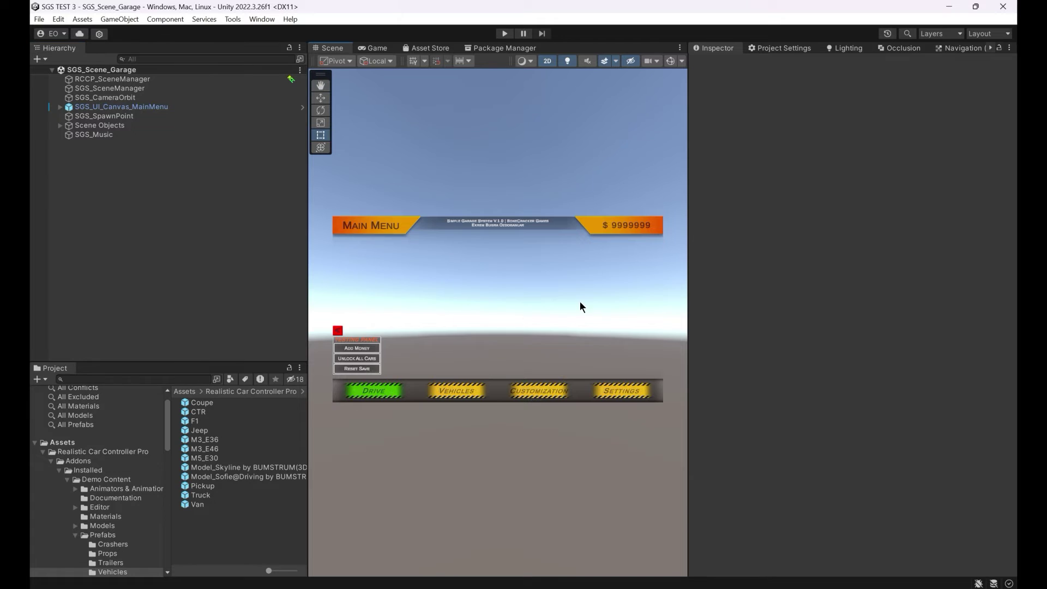
# Locate SGS_Scene_Gameplay_1 through the build scenes list, open it and set the scene view to 3D
pyautogui.hotkey('ctrl', 'shift', 'b')
pyautogui.click(500, 155)
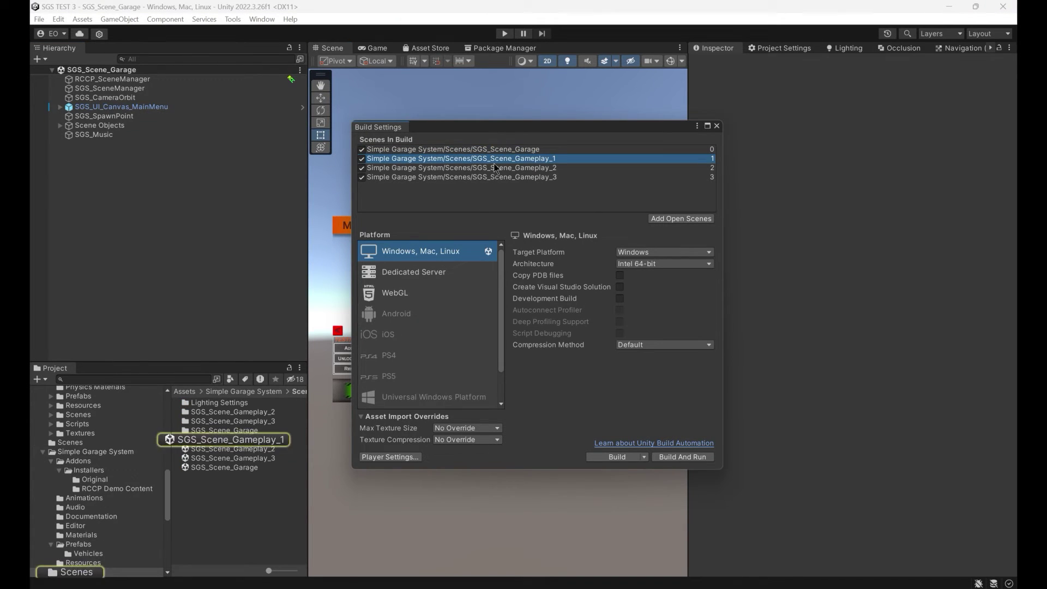
pyautogui.doubleClick(244, 440)
pyautogui.click(717, 126)
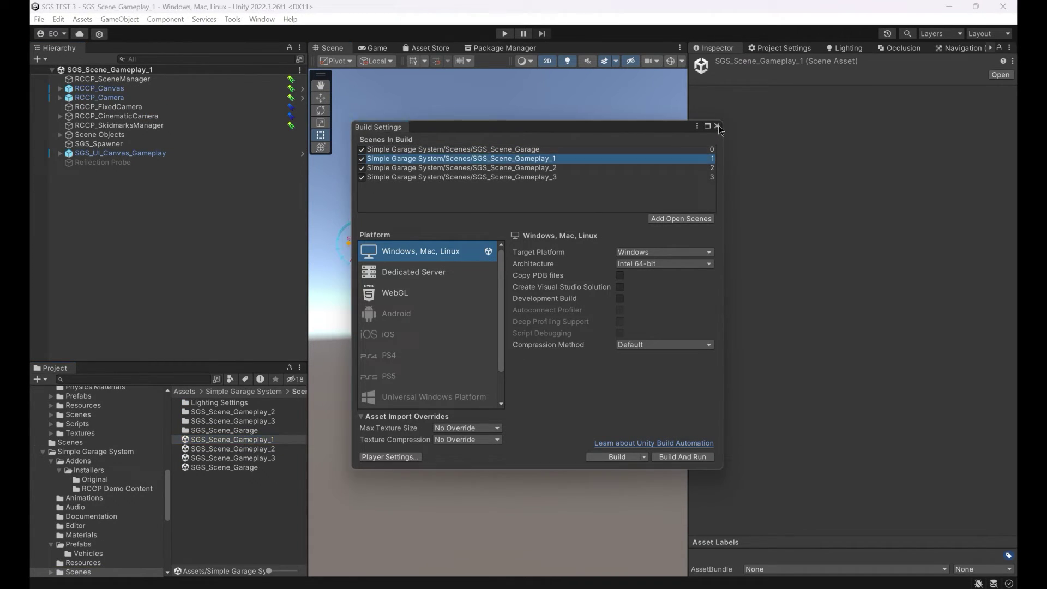
pyautogui.moveTo(448, 263); pyautogui.dragTo(505, 294, button='middle')
pyautogui.press('2')
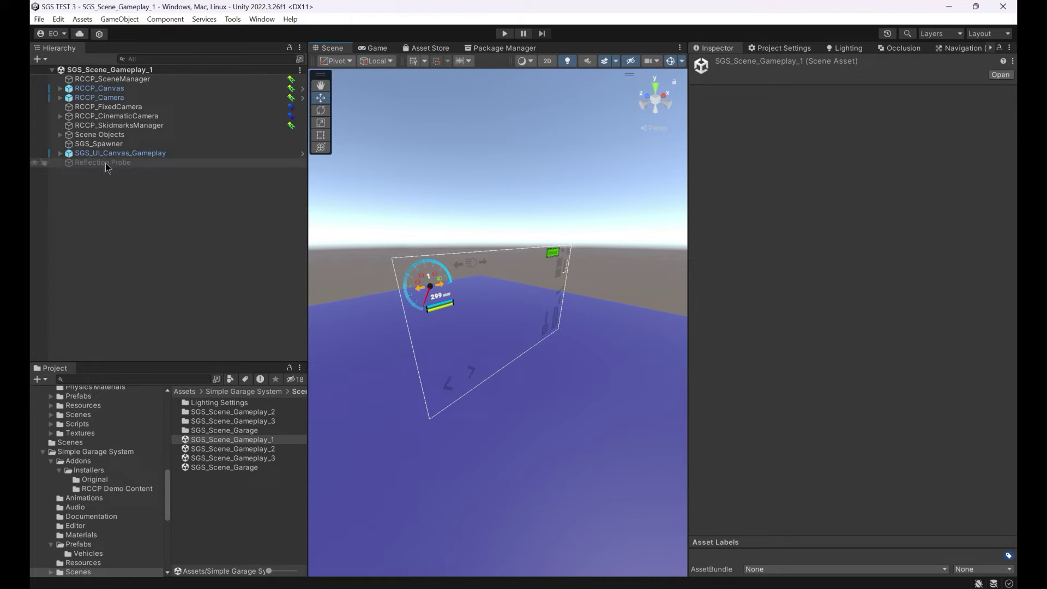
# Focus on SGS_Spawner and examine its spawn settings, including the Spawn Time options
pyautogui.click(98, 143)
pyautogui.press('f')
pyautogui.keyDown('alt'); pyautogui.moveTo(473, 327); pyautogui.dragTo(545, 311); pyautogui.keyUp('alt')
pyautogui.scroll(8, 486, 326)
pyautogui.click(846, 175)
pyautogui.click(841, 332)
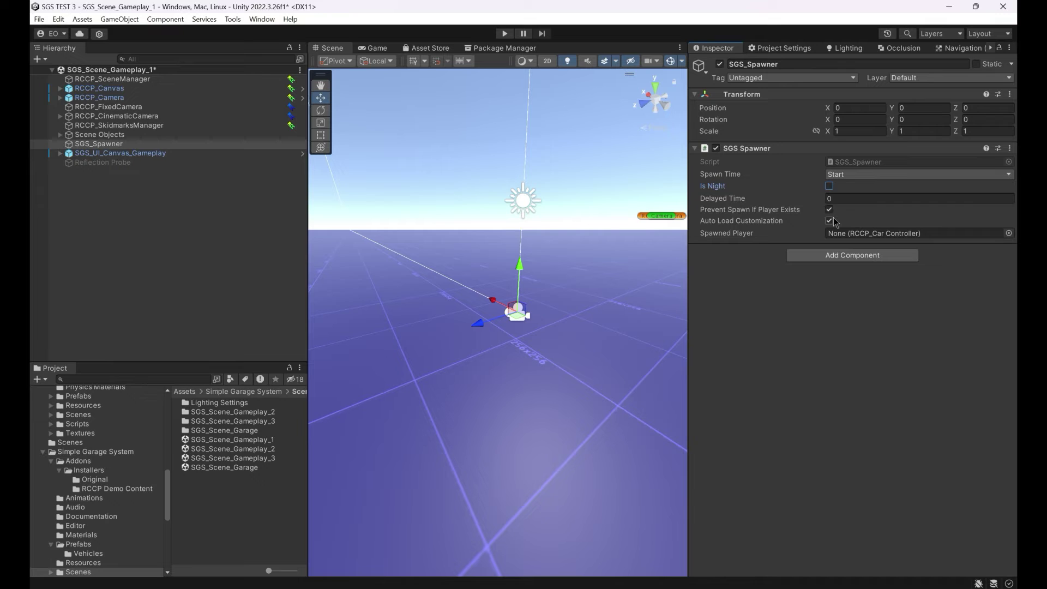
# Test the vehicle spawning in play mode with Spawn Time set to Start, and stop play mode
pyautogui.keyDown('alt'); pyautogui.moveTo(491, 153); pyautogui.dragTo(456, 159); pyautogui.keyUp('alt')
pyautogui.scroll(-4, 452, 160)
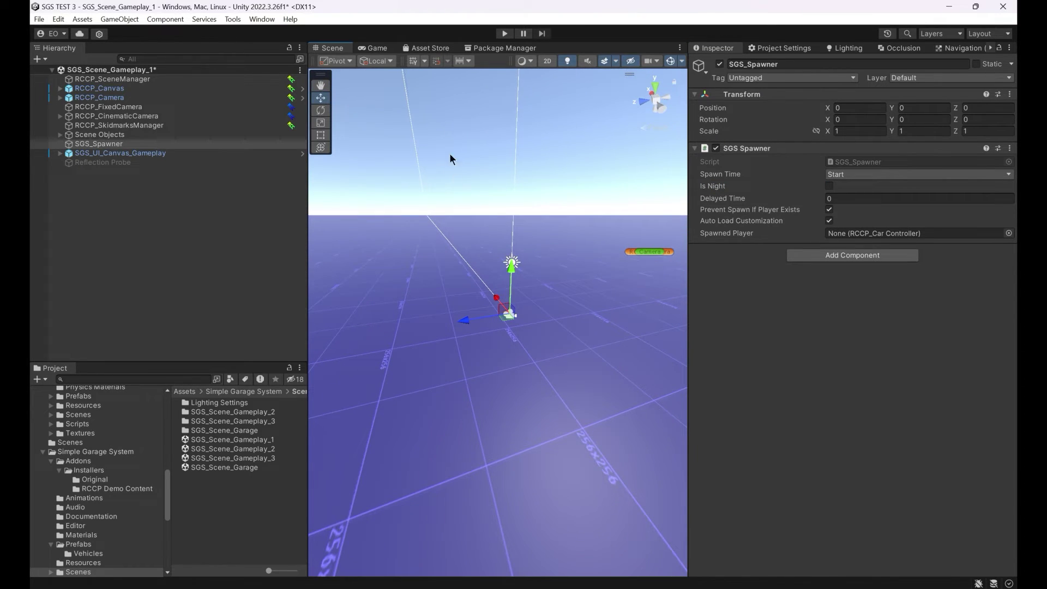
pyautogui.click(504, 34)
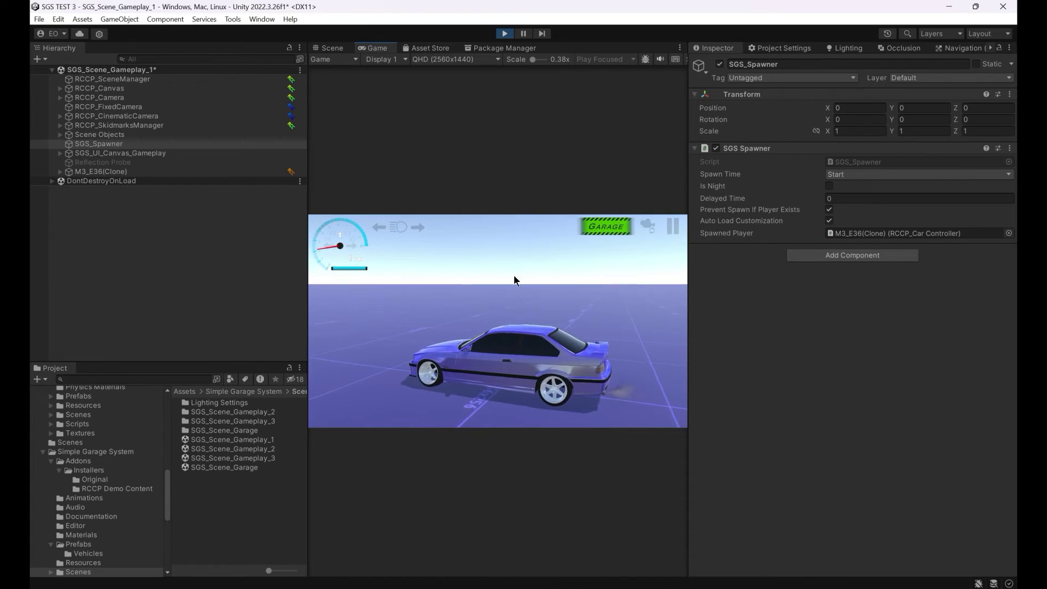
pyautogui.hotkey('ctrl', 'p')
# Set the spawner's Spawn Time to Delayed with a Delayed Time of 0.83 and test it in play mode
pyautogui.click(851, 174)
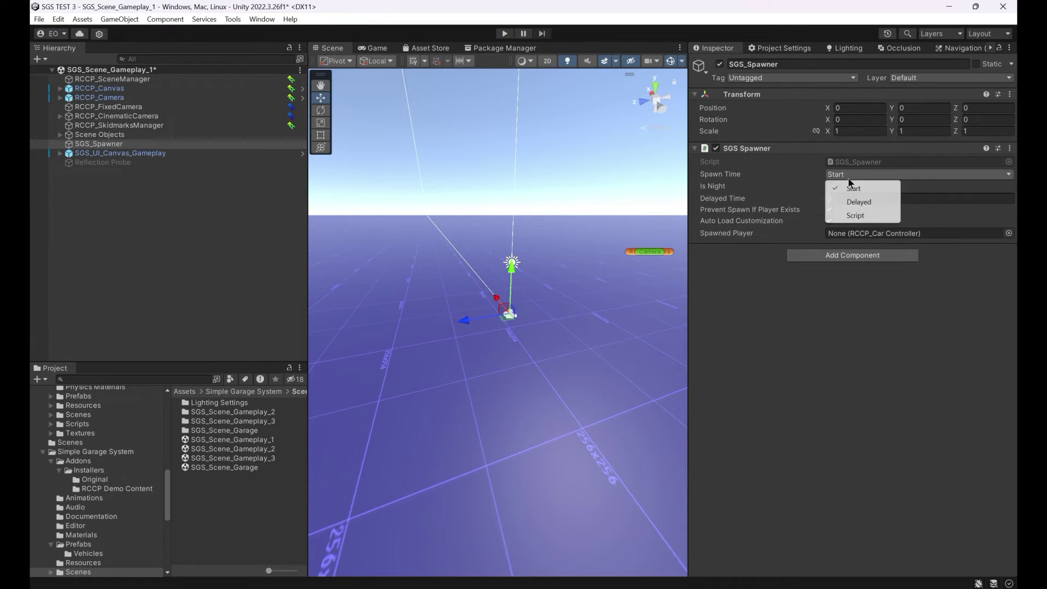
pyautogui.click(851, 202)
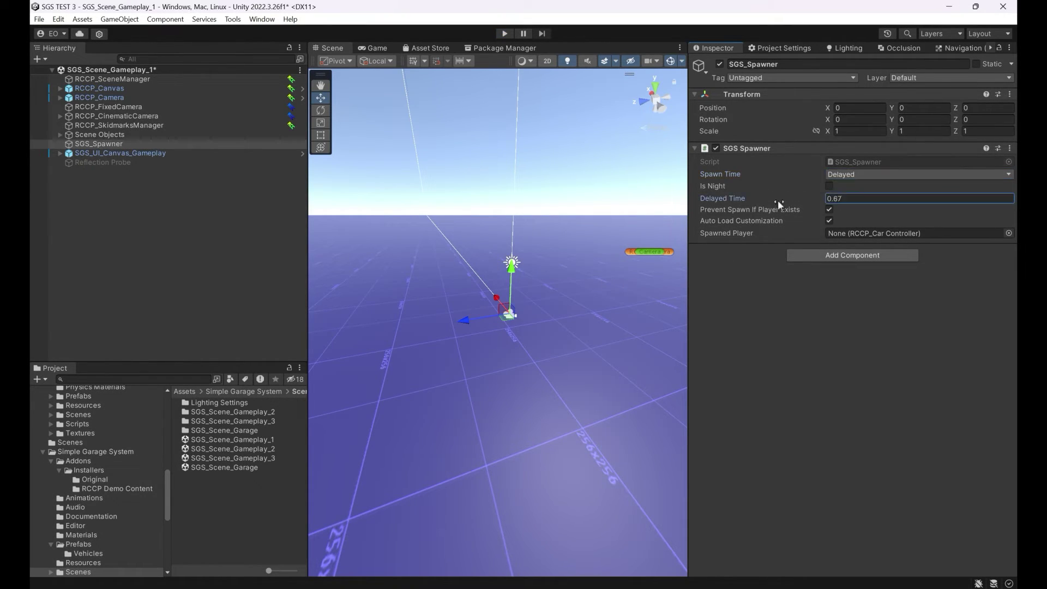
pyautogui.click(505, 34)
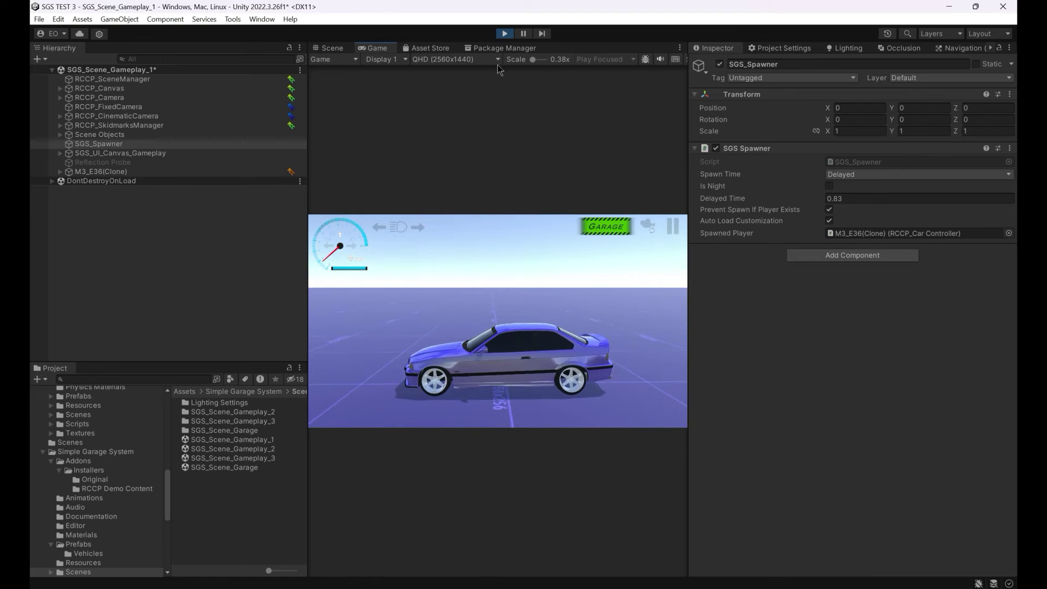
pyautogui.click(504, 33)
# Set the spawner's Spawn Time back to Start and its Delayed Time to 0
pyautogui.click(843, 174)
pyautogui.click(853, 194)
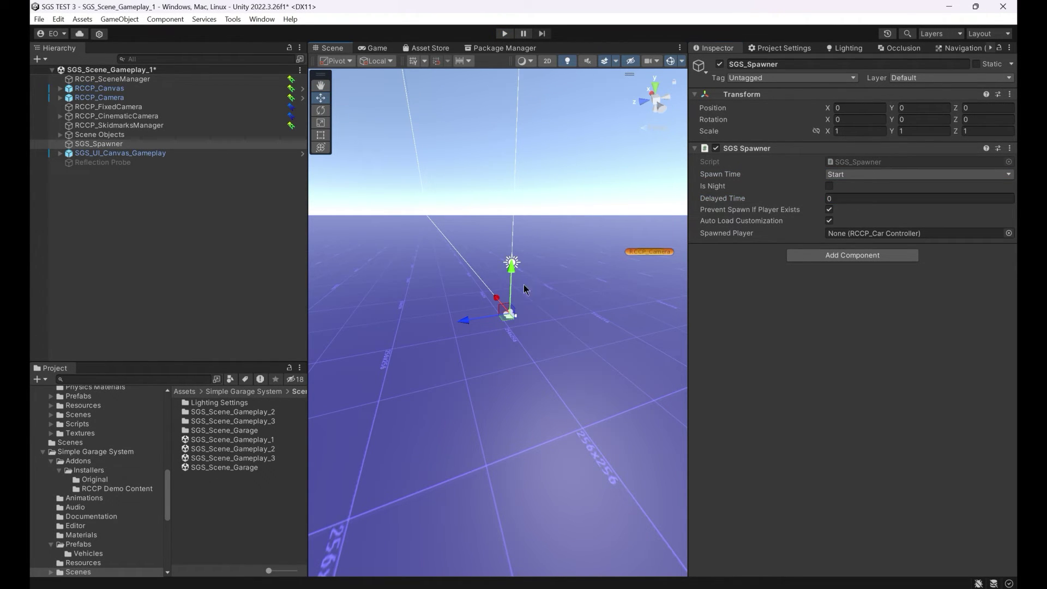
pyautogui.moveTo(481, 249); pyautogui.dragTo(483, 247, button='right')
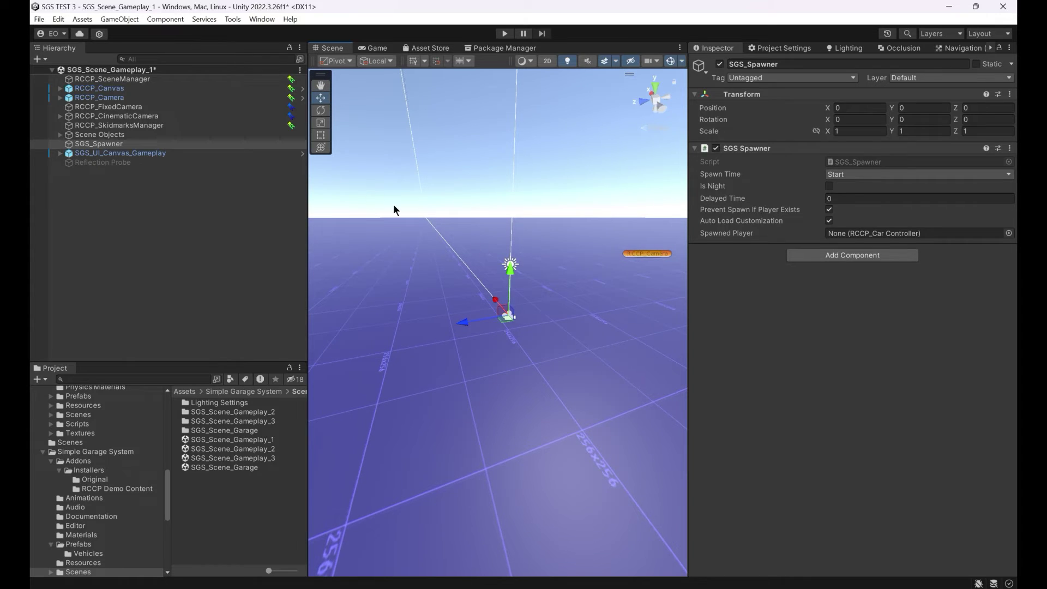
# Copy the Scene Objects group of the gameplay scene and create a new scene from the Empty template
pyautogui.click(39, 19)
pyautogui.click(445, 381)
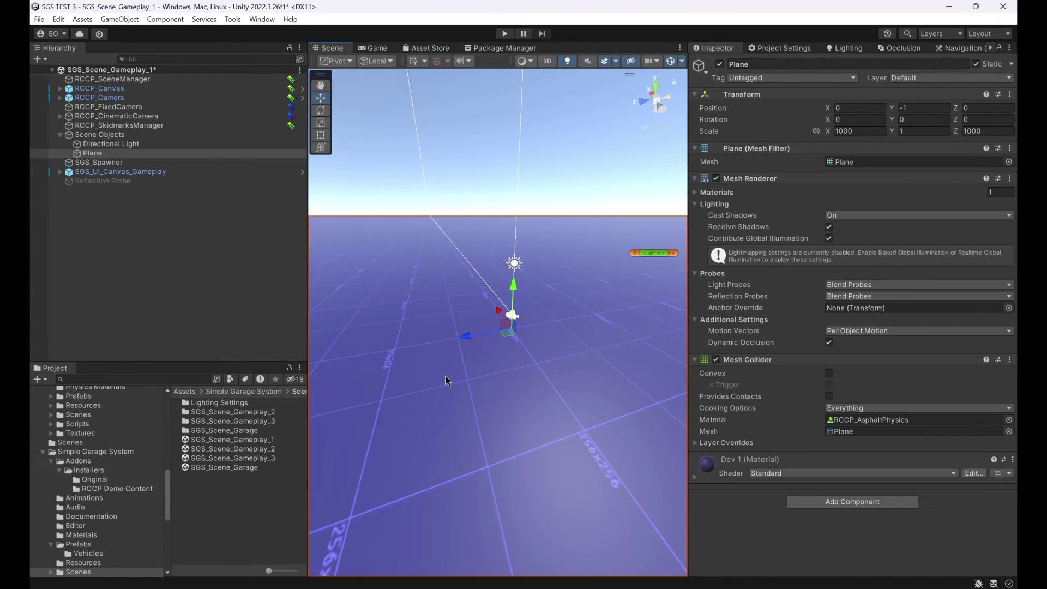
pyautogui.click(87, 135)
pyautogui.click(38, 19)
pyautogui.click(43, 27)
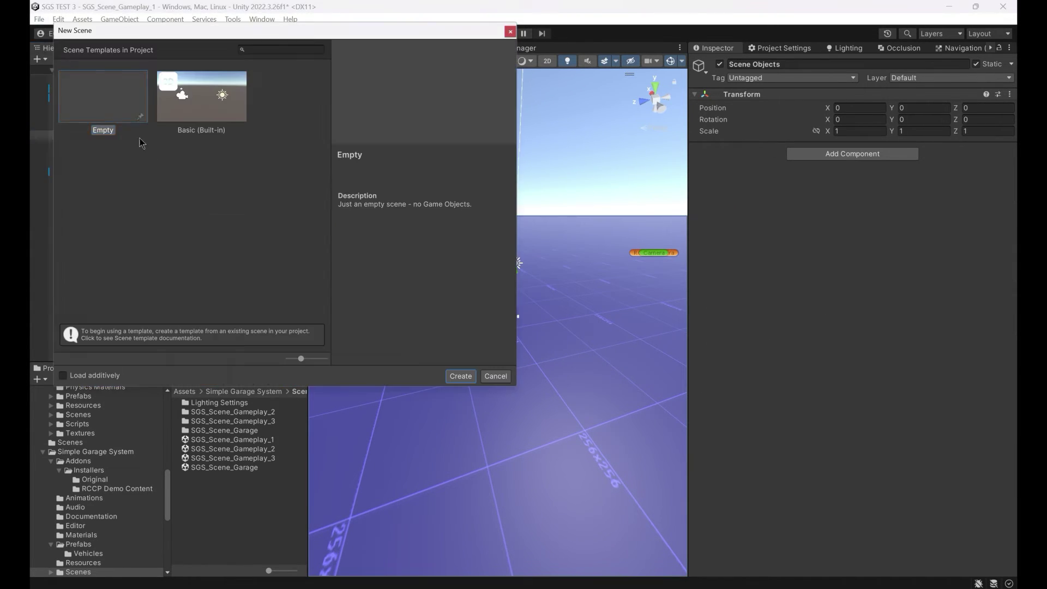
pyautogui.doubleClick(112, 106)
pyautogui.click(558, 324)
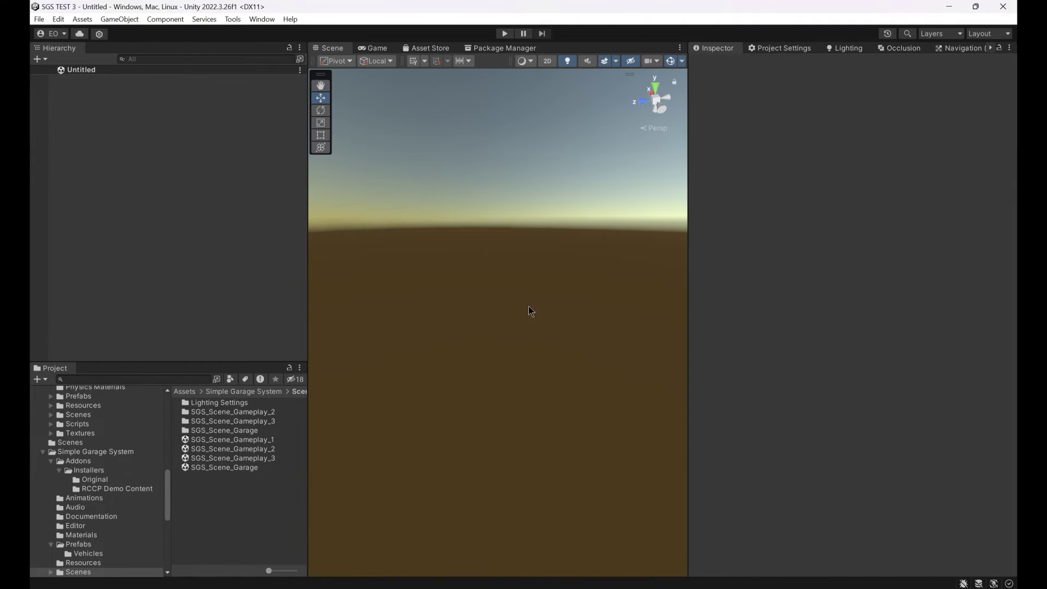
# Paste the Scene Objects group into the new scene and expand it to check its contents
pyautogui.click(197, 221)
pyautogui.hotkey('ctrl', 'v')
pyautogui.moveTo(537, 221); pyautogui.dragTo(437, 232, button='right')
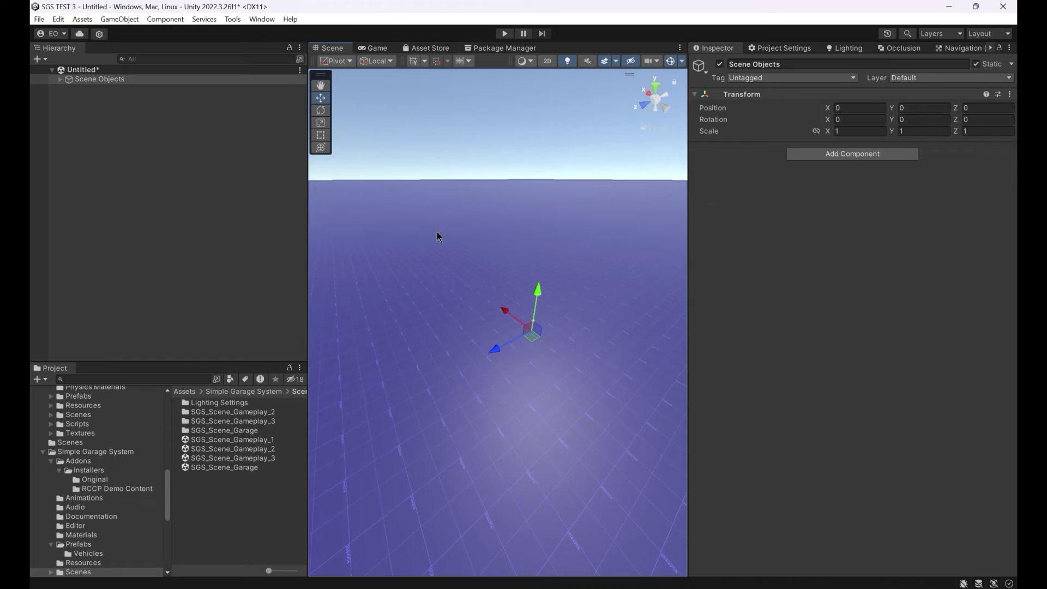
pyautogui.click(63, 80)
pyautogui.moveTo(568, 306); pyautogui.dragTo(582, 295, button='right')
pyautogui.click(138, 155)
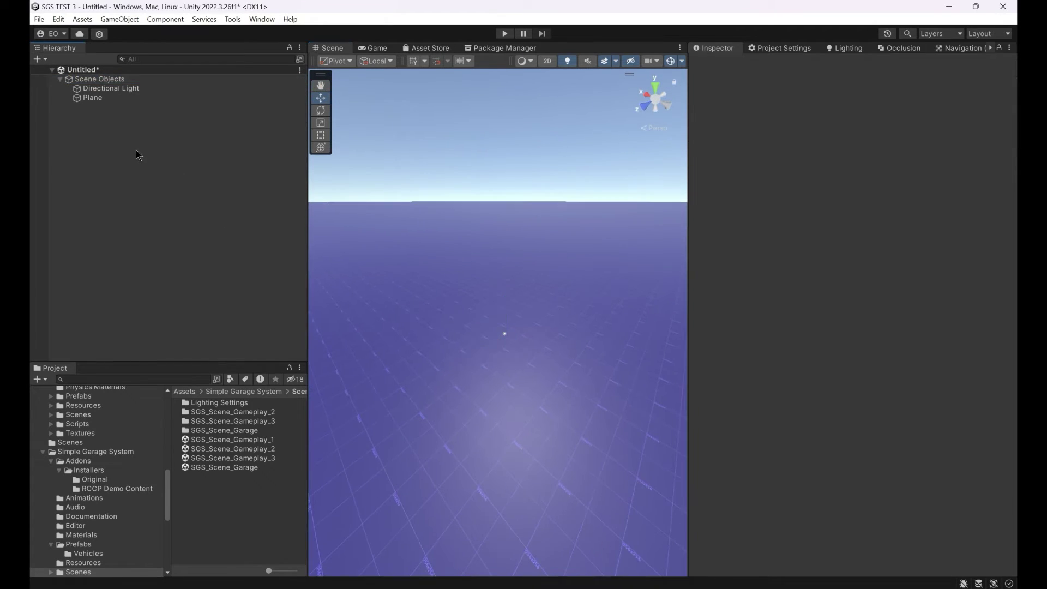
# Create the SGS Main Menu System from BoneCracker Games in the new scene
pyautogui.rightClick(144, 157)
pyautogui.moveTo(249, 320)
pyautogui.moveTo(381, 333)
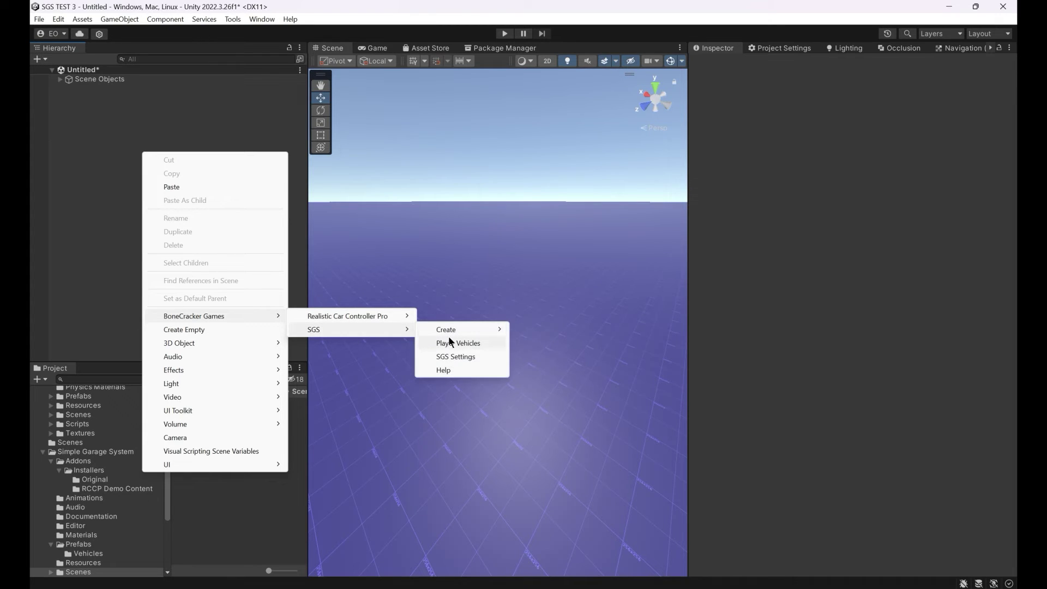
pyautogui.moveTo(489, 331)
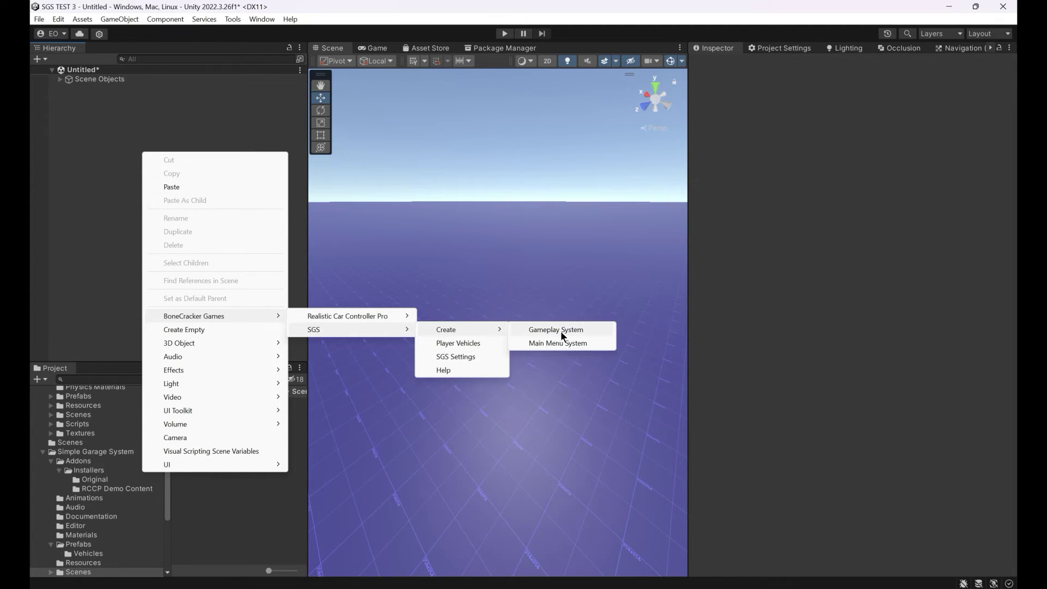
pyautogui.click(568, 344)
pyautogui.moveTo(526, 264); pyautogui.dragTo(498, 137)
pyautogui.click(525, 201)
pyautogui.moveTo(496, 269)
pyautogui.keyDown('alt'); pyautogui.mouseDown()
pyautogui.moveTo(512, 287)
pyautogui.moveTo(490, 266)
pyautogui.mouseUp(); pyautogui.keyUp('alt')
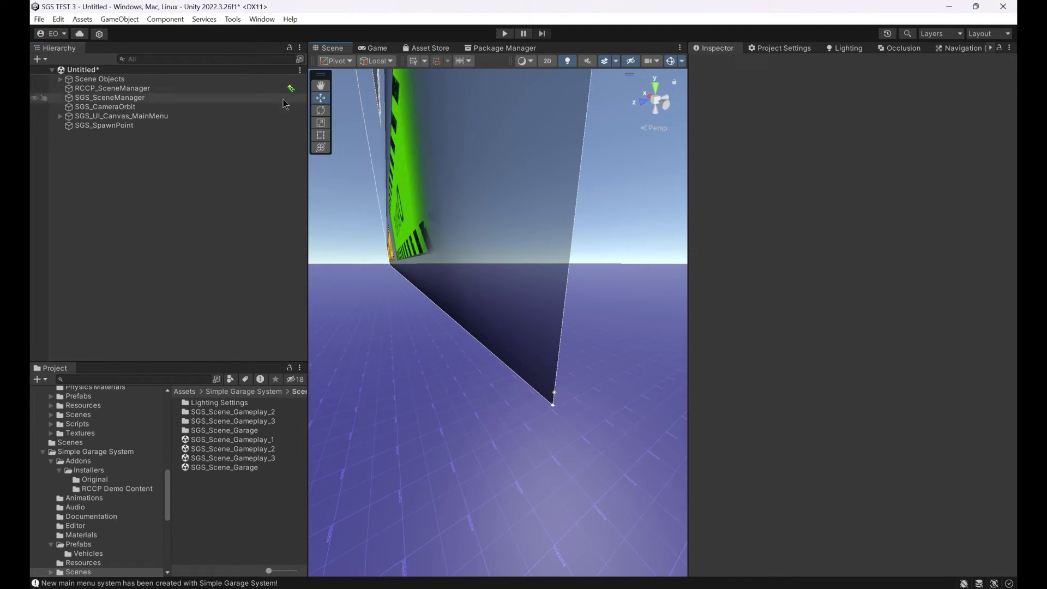
# Test the main menu in play mode by browsing cars in its Vehicles menu, and stop play mode
pyautogui.click(507, 33)
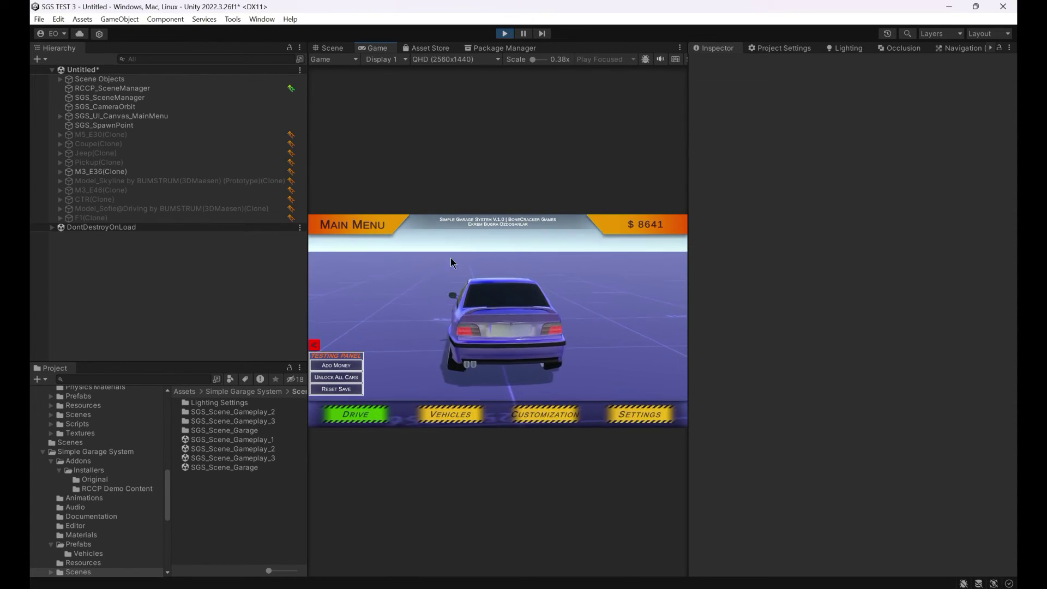
pyautogui.click(450, 415)
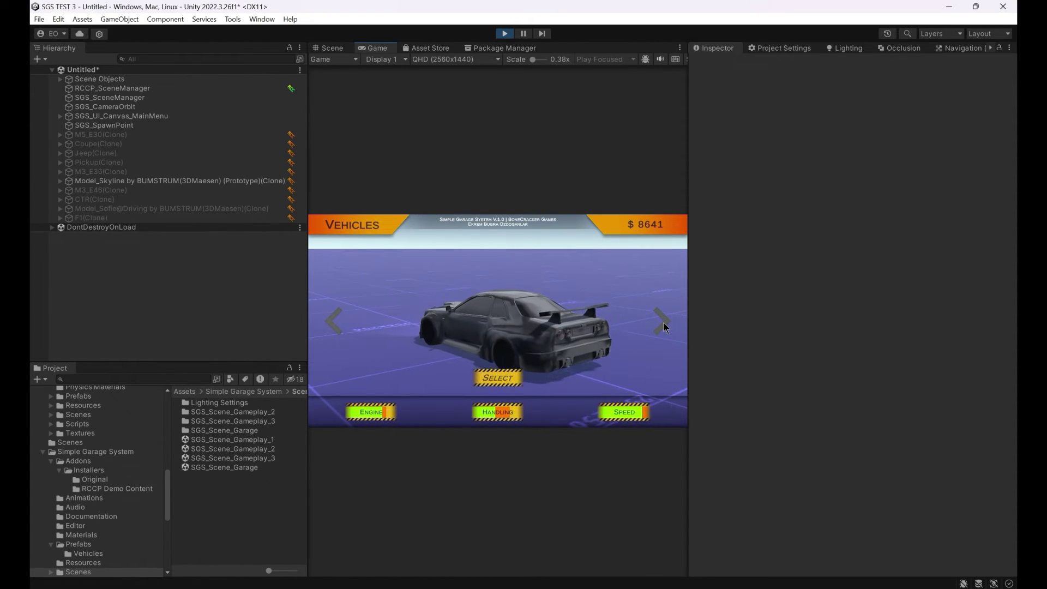
pyautogui.click(334, 320)
pyautogui.click(333, 320)
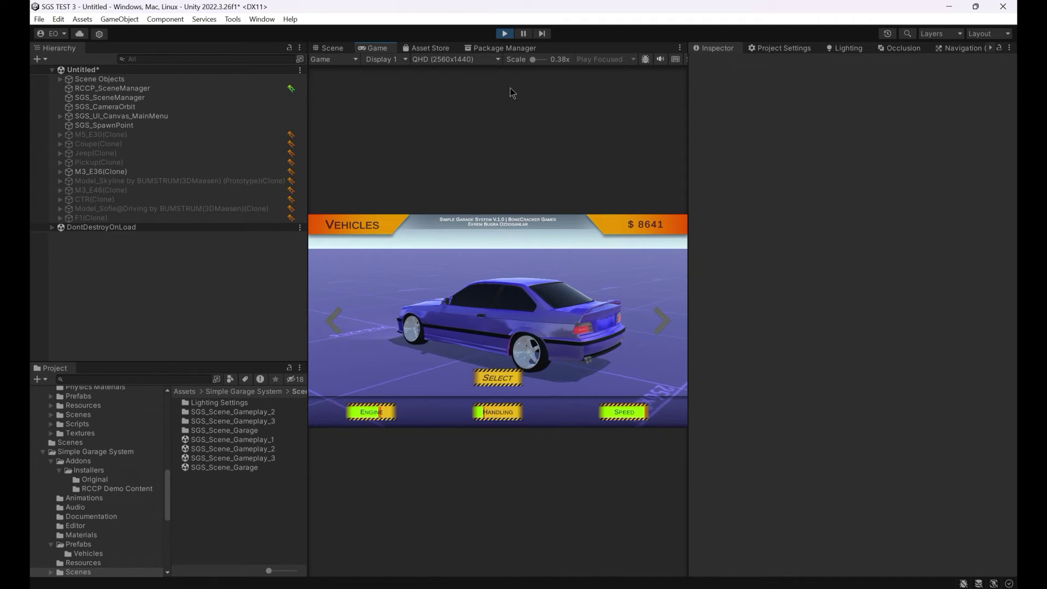
pyautogui.click(505, 33)
# Examine the components of RCCP_SceneManager, SGS_SceneManager and SGS_CameraOrbit in the new scene
pyautogui.click(116, 89)
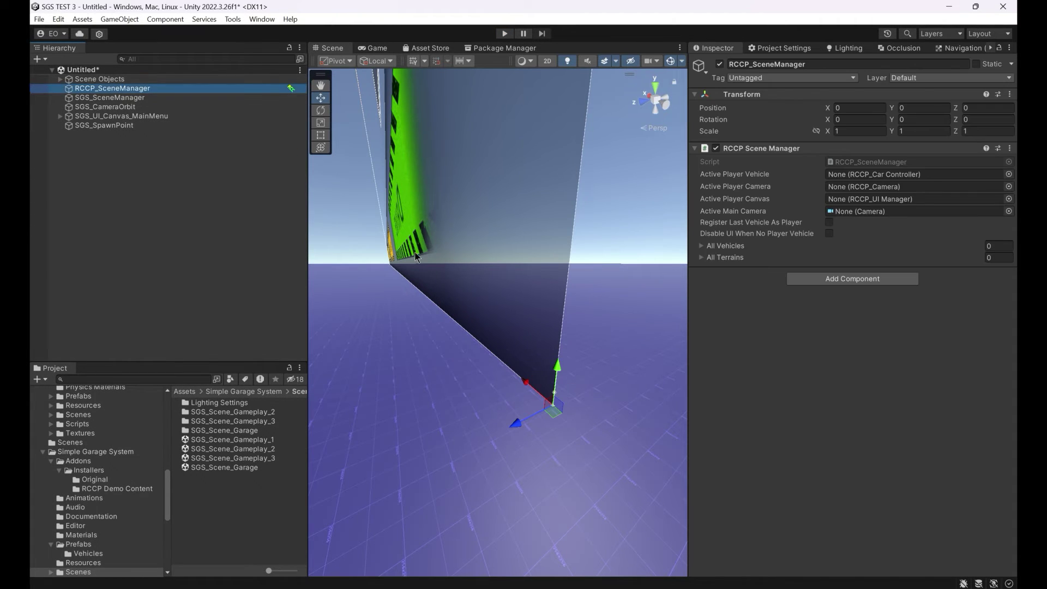
pyautogui.click(117, 98)
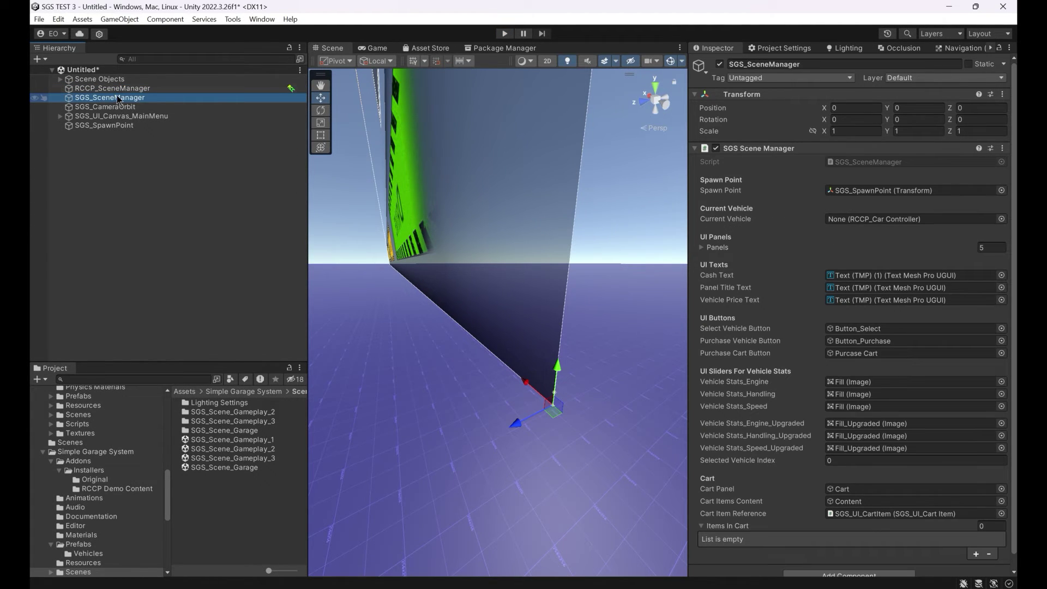
pyautogui.click(115, 89)
pyautogui.click(109, 107)
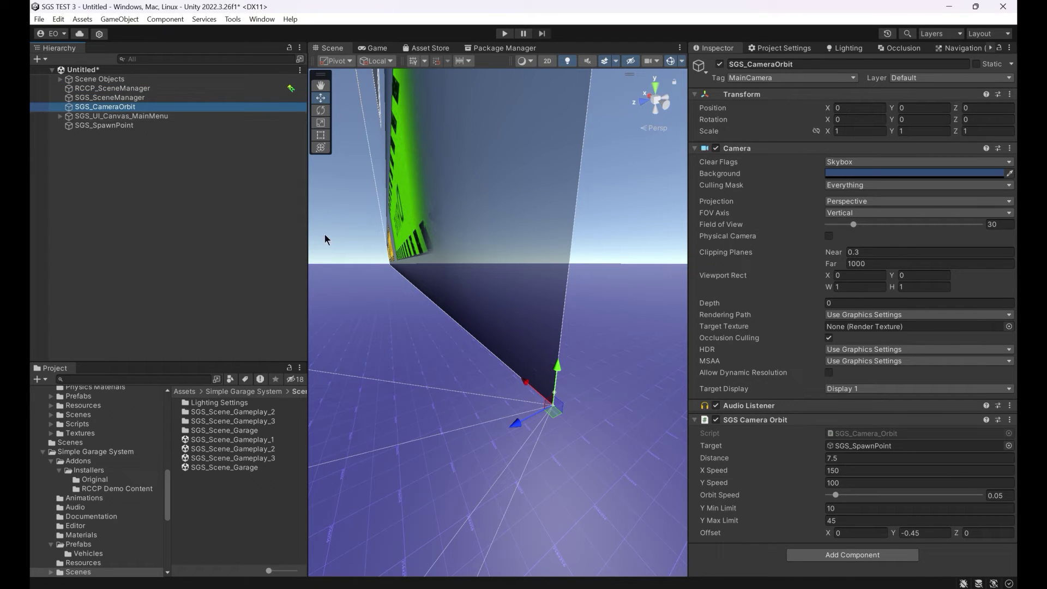
# Examine SGS_CameraOrbit, SGS_SpawnPoint and SGS_UI_Canvas_MainMenu by framing each of them in the scene view
pyautogui.scroll(-4, 464, 311)
pyautogui.press('f')
pyautogui.scroll(-10, 511, 335)
pyautogui.moveTo(511, 335); pyautogui.dragTo(528, 337, button='middle')
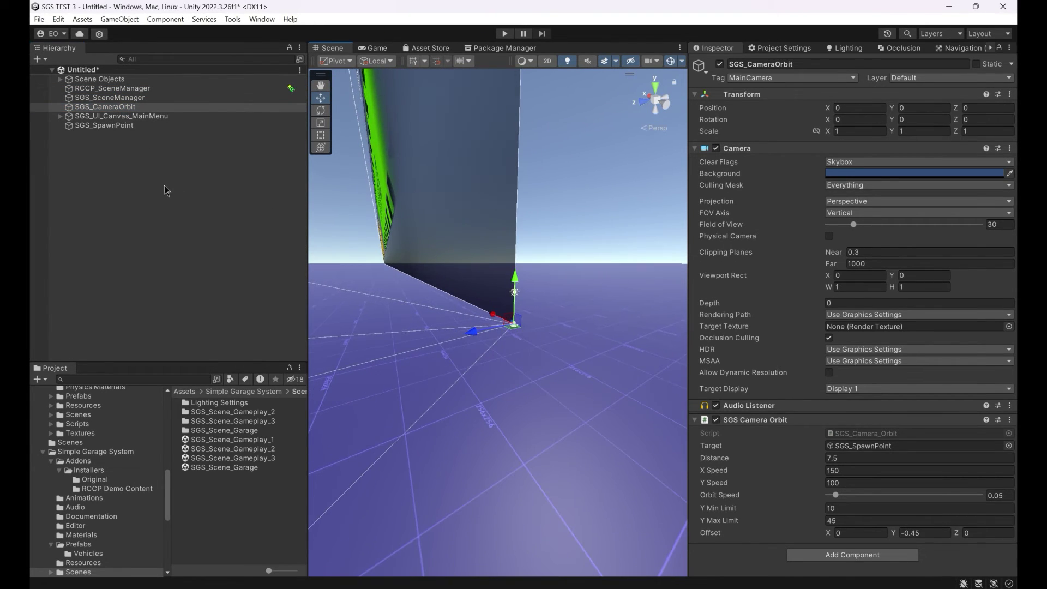
pyautogui.doubleClick(131, 125)
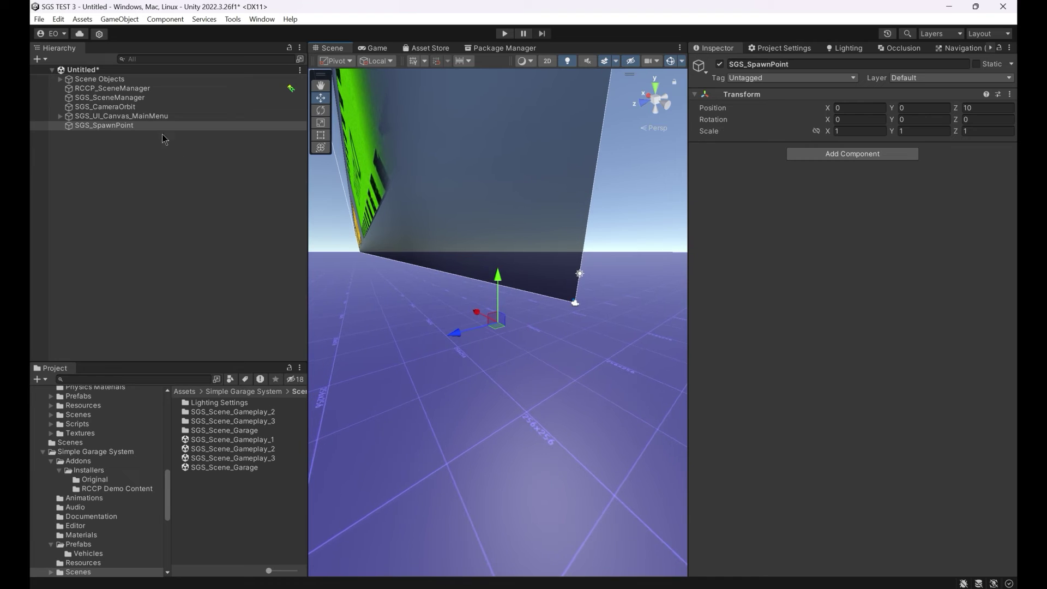
pyautogui.doubleClick(148, 116)
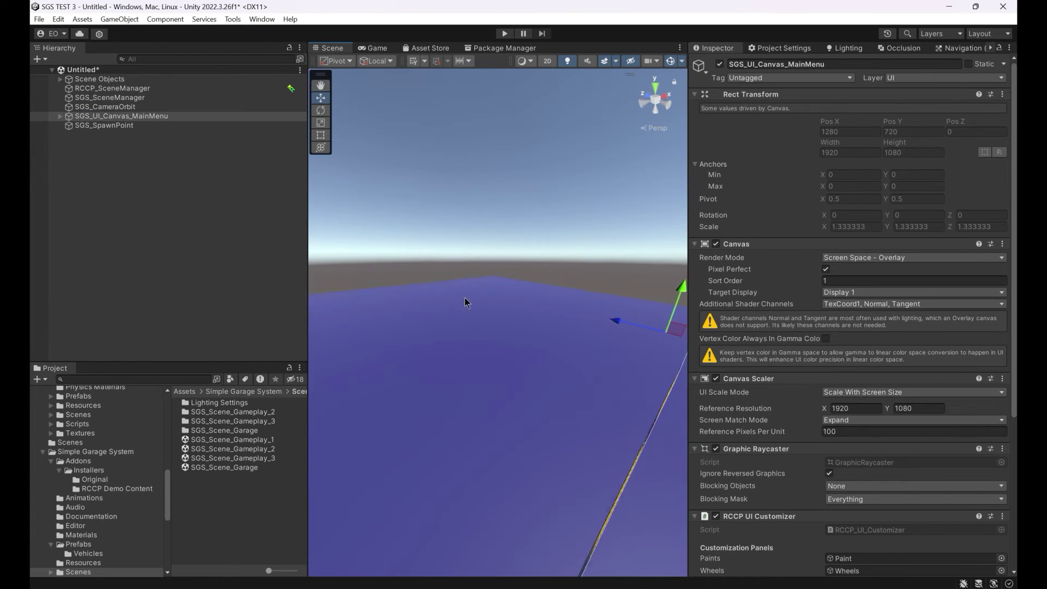
pyautogui.click(223, 217)
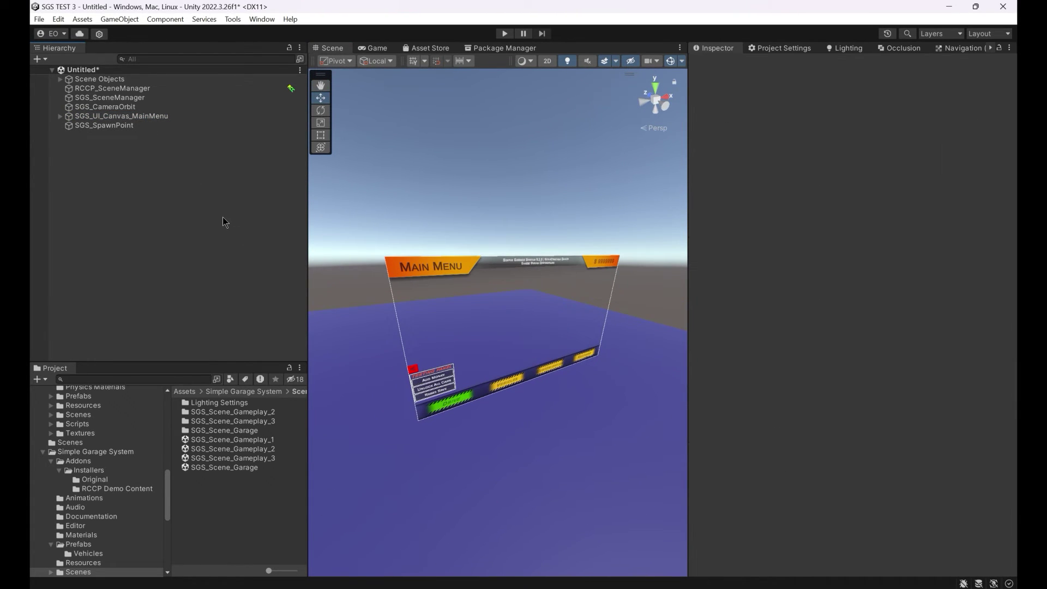
# Delete every object from RCCP_SceneManager through SGS_SpawnPoint, keeping only the Scene Objects group
pyautogui.hotkey('ctrl', 'a')
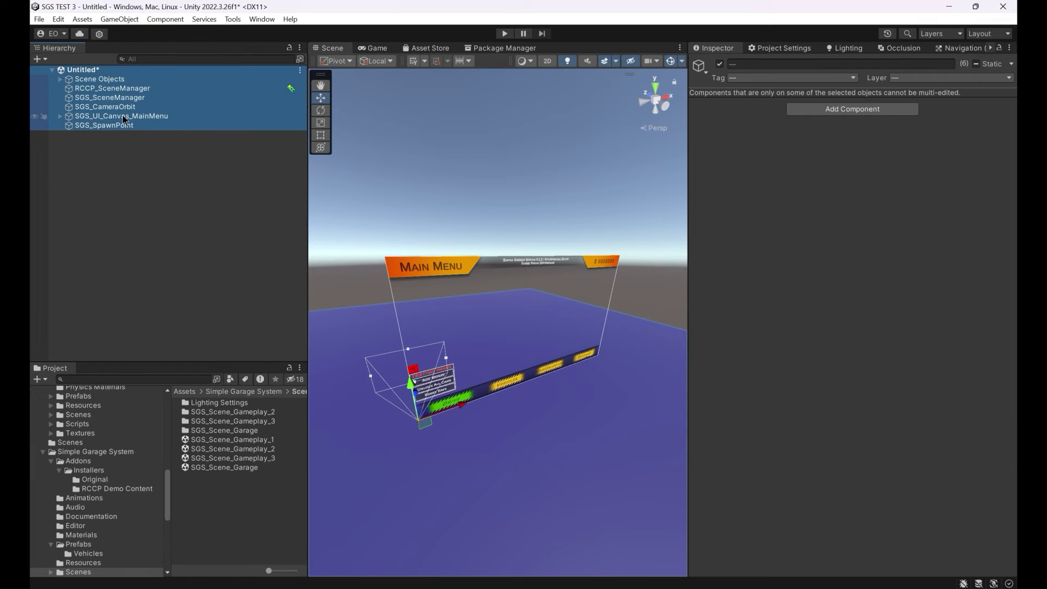
pyautogui.click(97, 126)
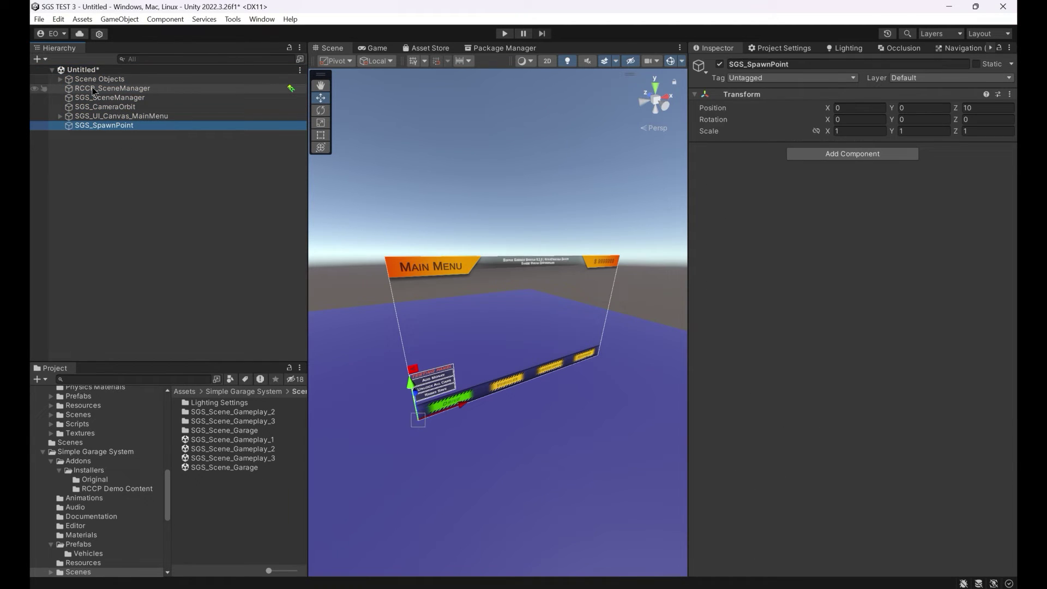
pyautogui.keyDown('shift'); pyautogui.click(93, 88); pyautogui.keyUp('shift')
pyautogui.press('Delete')
# Create the SGS gameplay system from BoneCracker Games in the scene, including an RCCP_Camera
pyautogui.rightClick(114, 132)
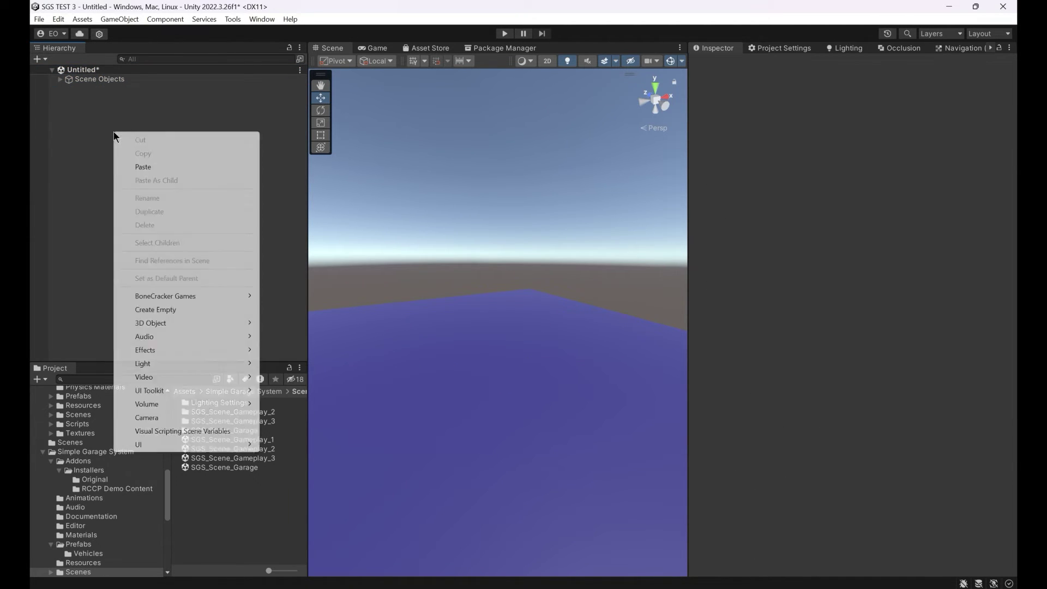
pyautogui.moveTo(205, 296)
pyautogui.moveTo(319, 308)
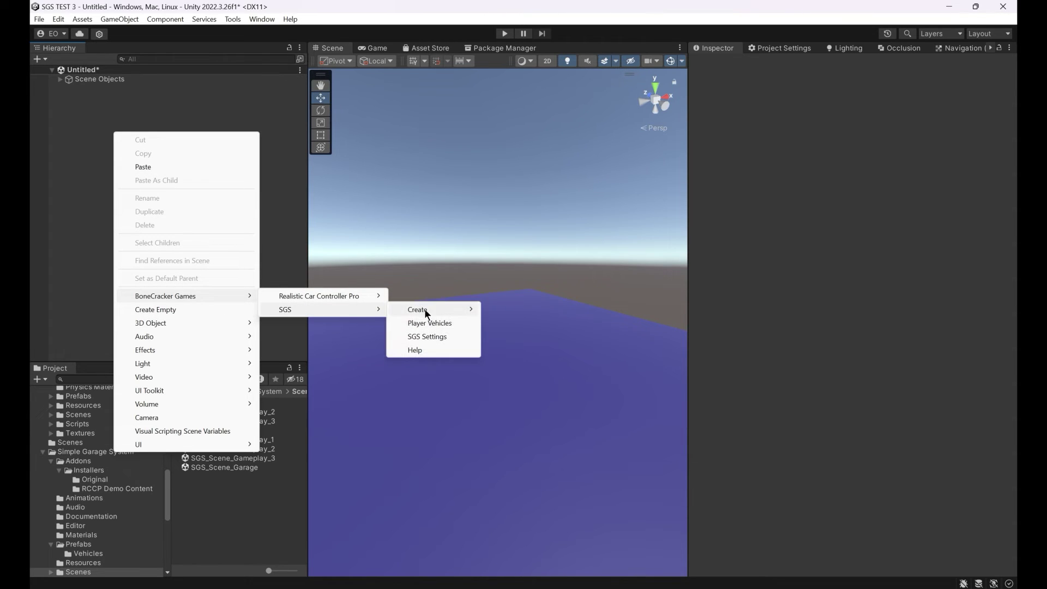
pyautogui.moveTo(426, 312)
pyautogui.click(516, 309)
pyautogui.click(549, 315)
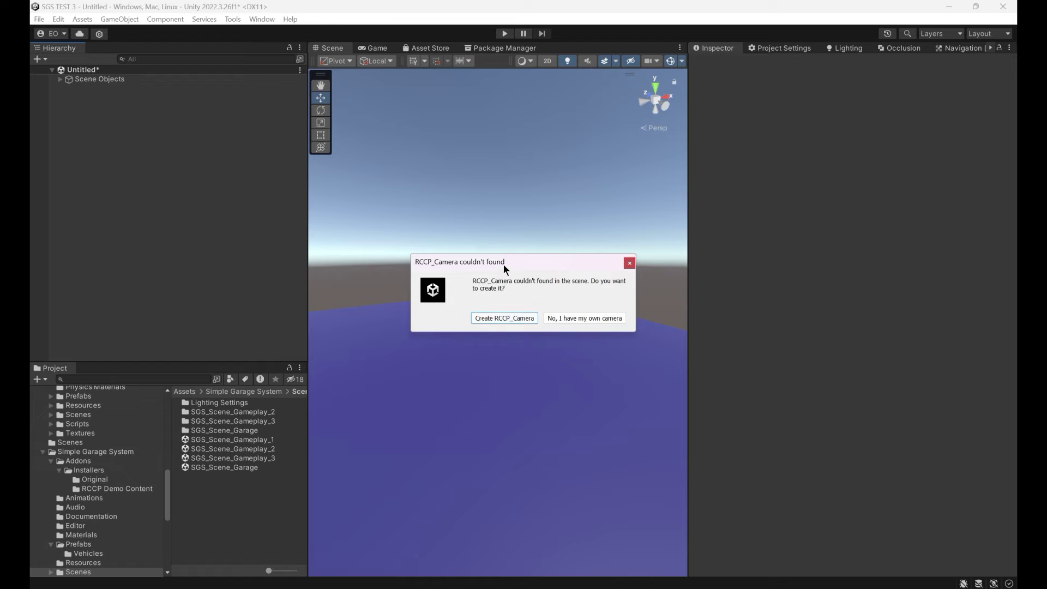
pyautogui.moveTo(503, 264); pyautogui.dragTo(490, 180)
pyautogui.click(502, 236)
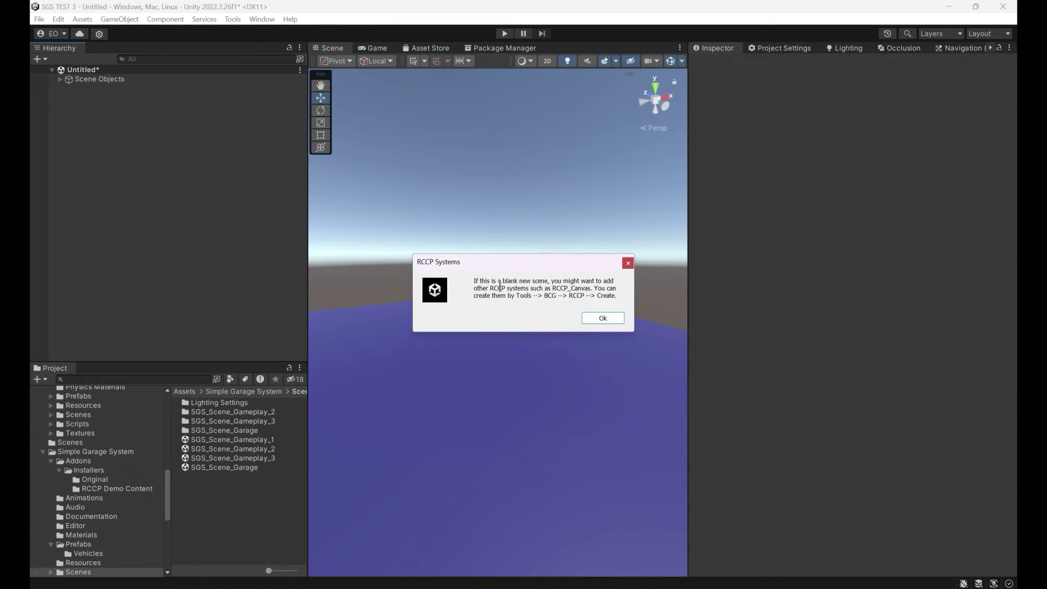
pyautogui.click(602, 318)
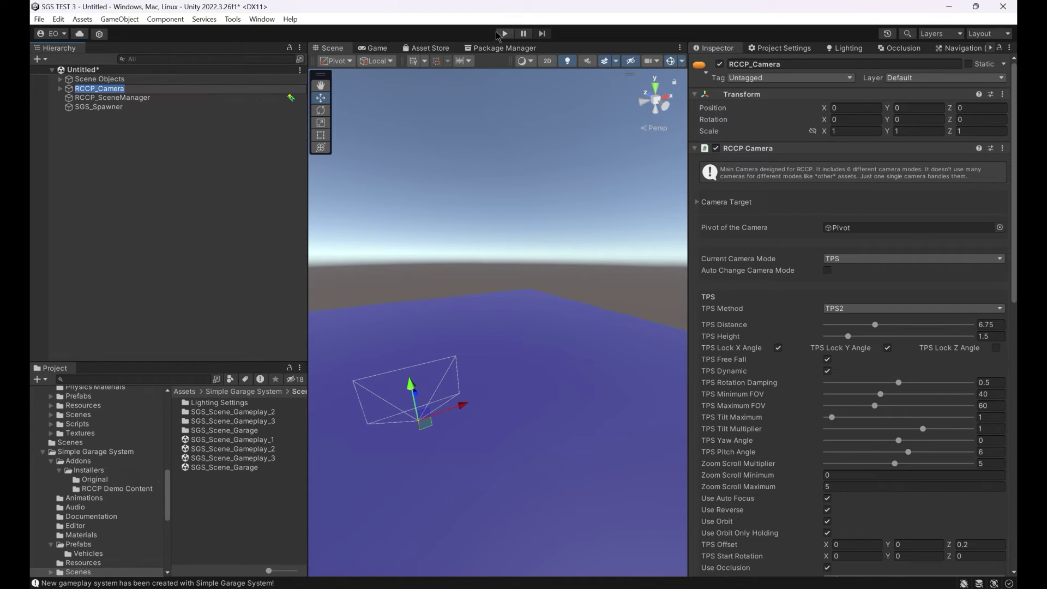
# Test the gameplay system in play mode by driving the spawned car, and stop play mode
pyautogui.click(442, 87)
pyautogui.click(504, 34)
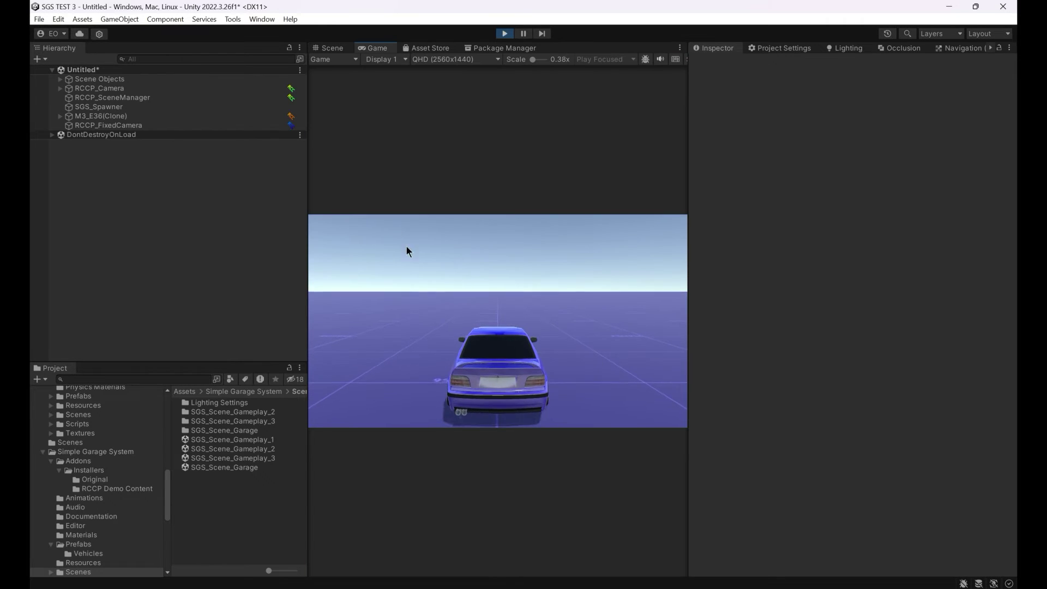
pyautogui.press('w')
pyautogui.press('s')
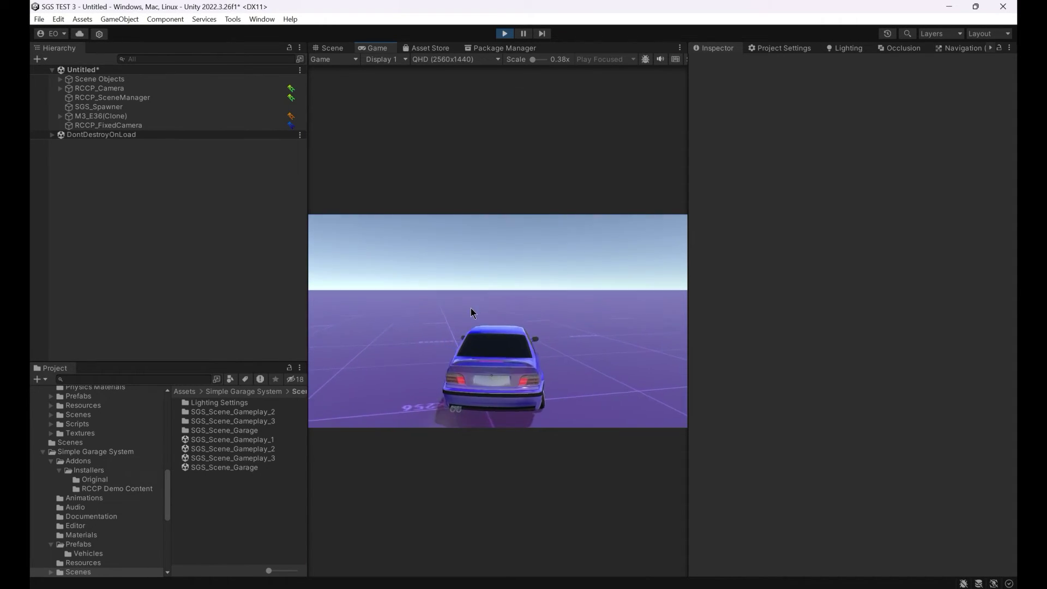
pyautogui.press('a')
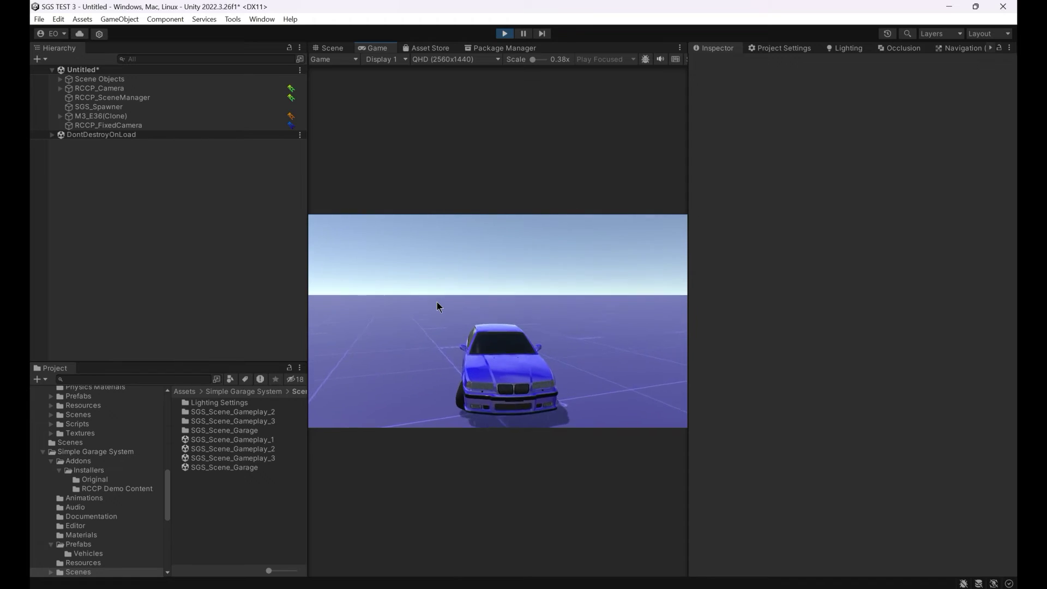
pyautogui.click(505, 34)
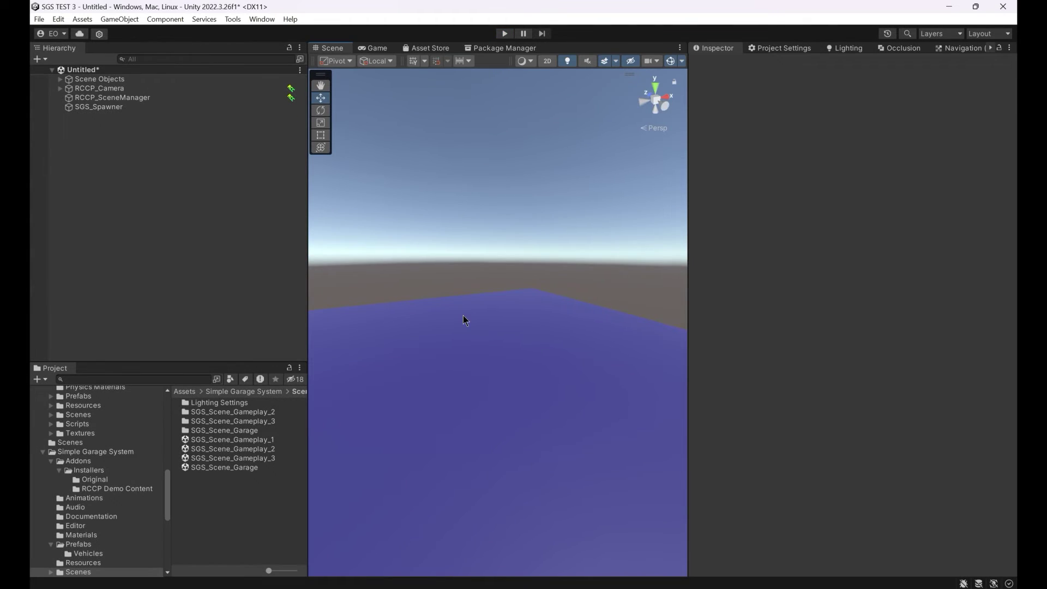
# Check the scene list in the build settings and open SGS_Scene_Garage without saving the untitled scene
pyautogui.hotkey('ctrl', 'shift', 'b')
pyautogui.click(495, 152)
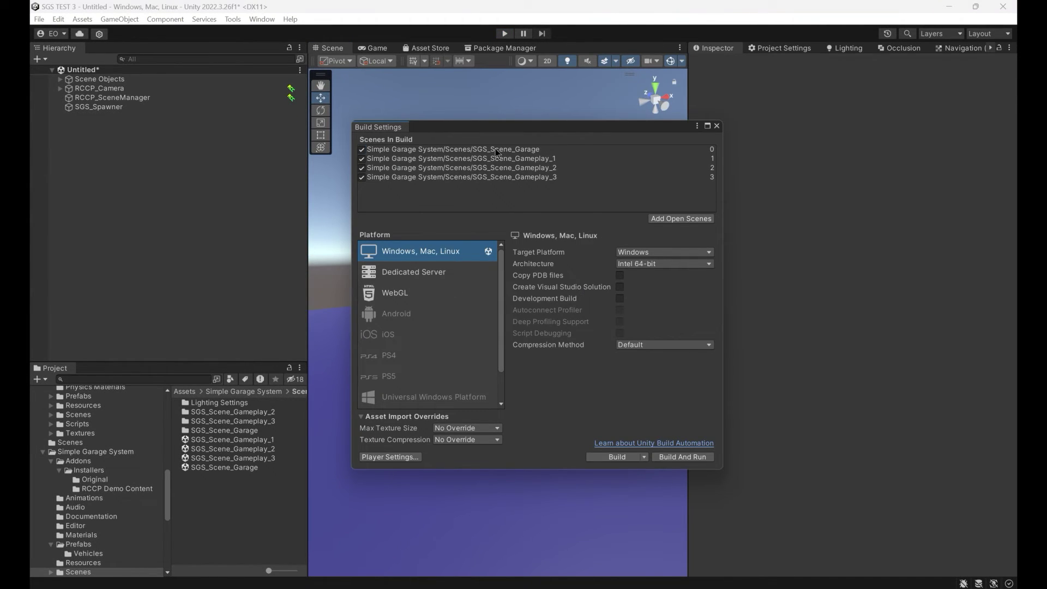
pyautogui.click(245, 468)
pyautogui.doubleClick(244, 467)
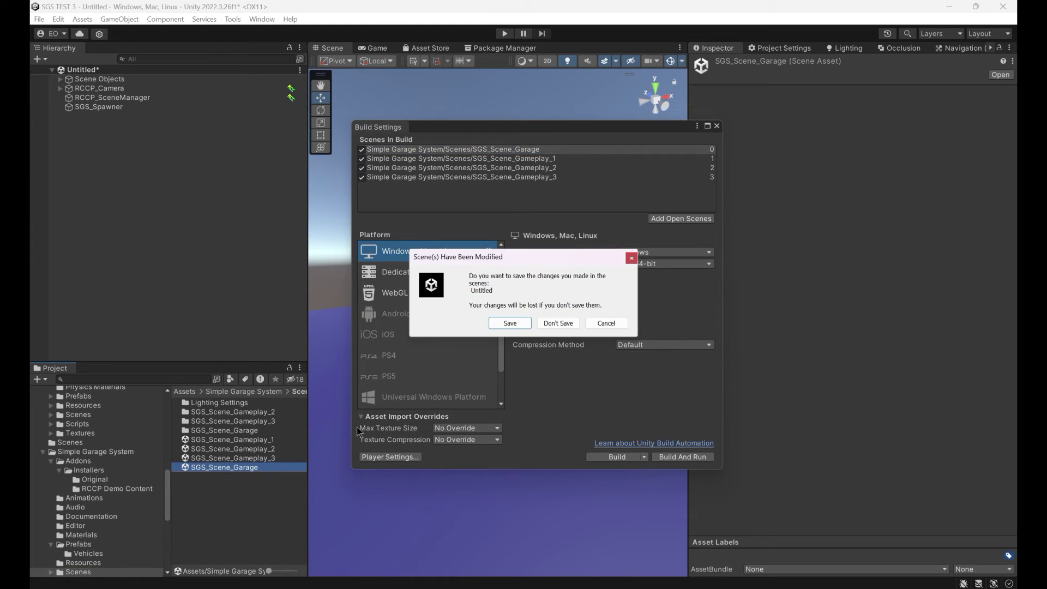
pyautogui.click(559, 323)
pyautogui.click(717, 126)
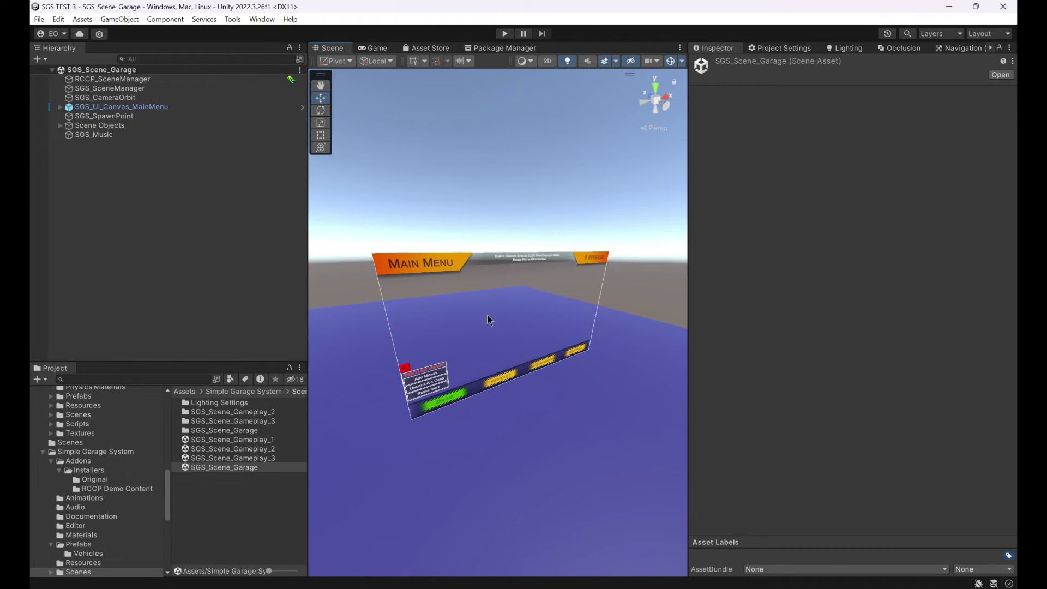
# Run the garage scene, purchase a front decal and a red neon for the car, and return to the main menu
pyautogui.click(505, 34)
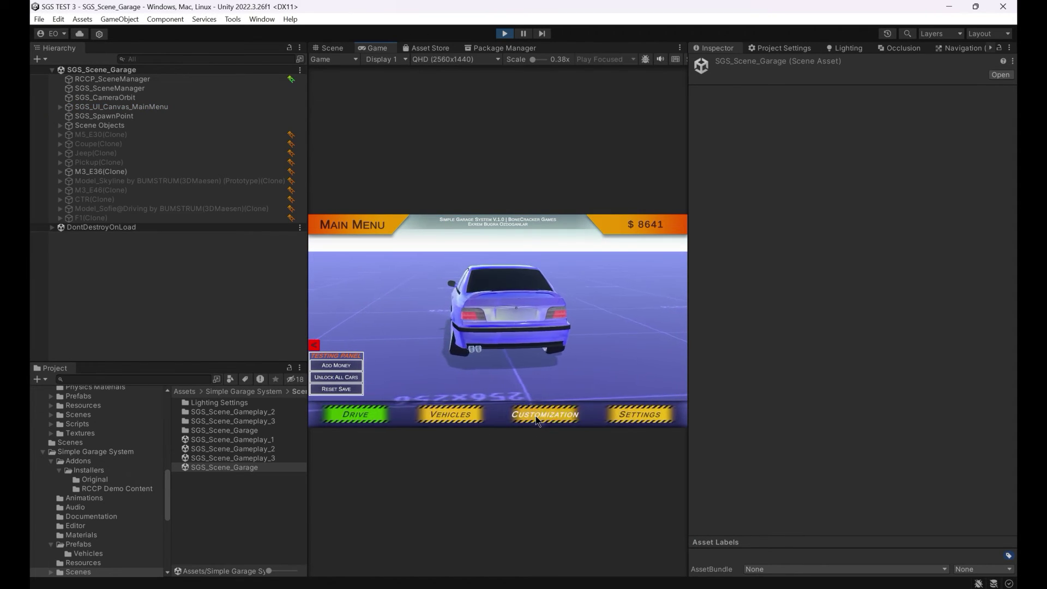
pyautogui.click(537, 418)
pyautogui.click(608, 413)
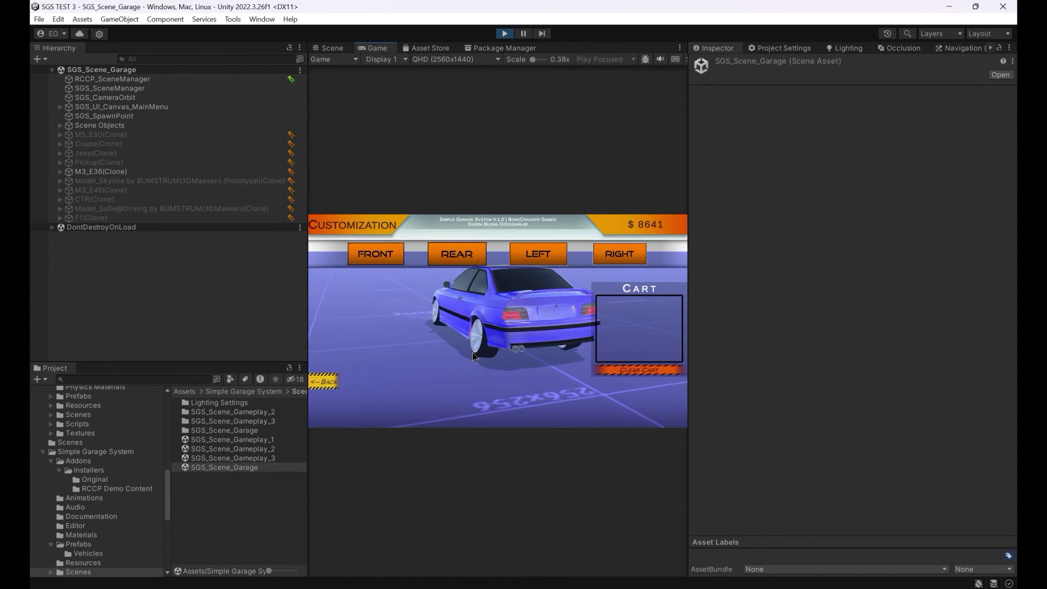
pyautogui.click(373, 254)
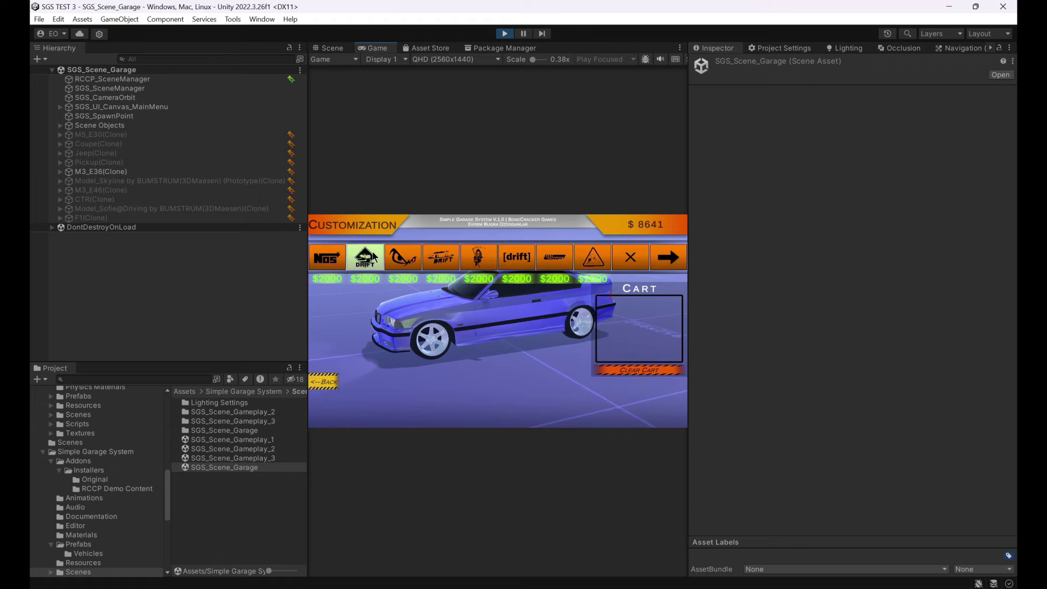
pyautogui.click(373, 254)
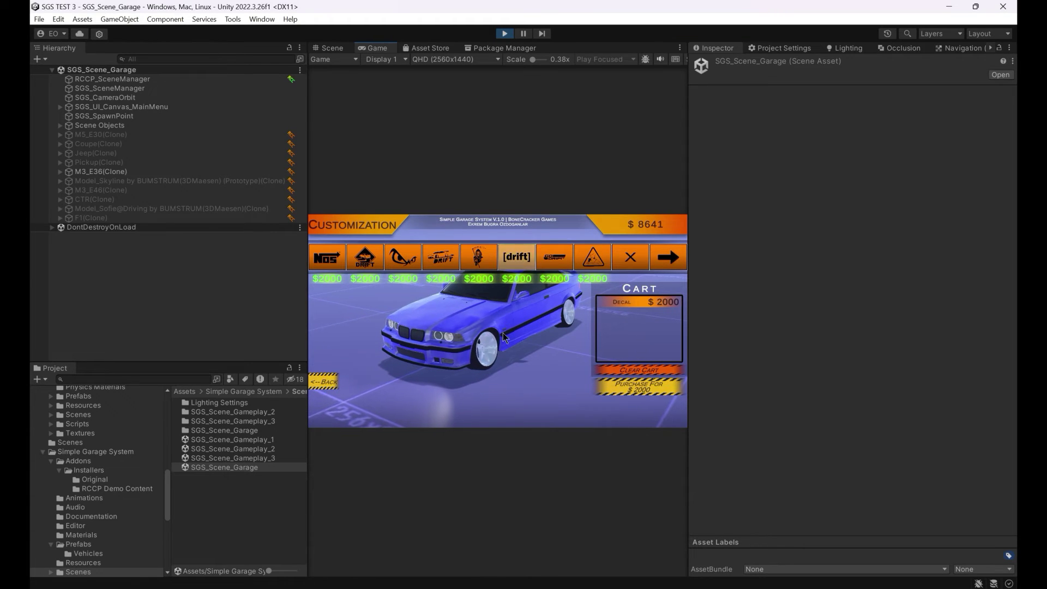
pyautogui.click(327, 382)
pyautogui.click(666, 411)
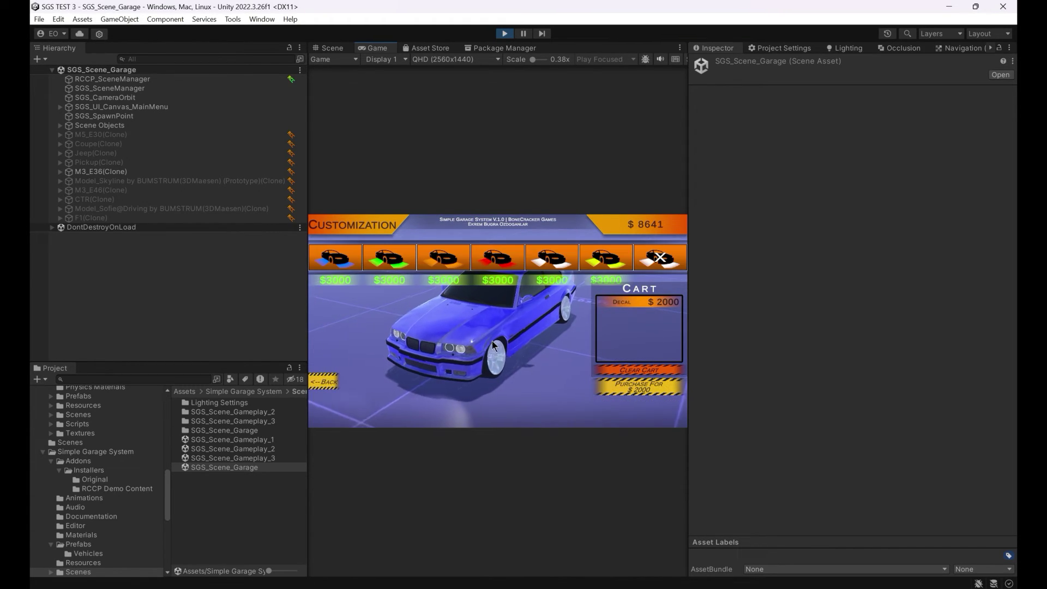
pyautogui.click(499, 257)
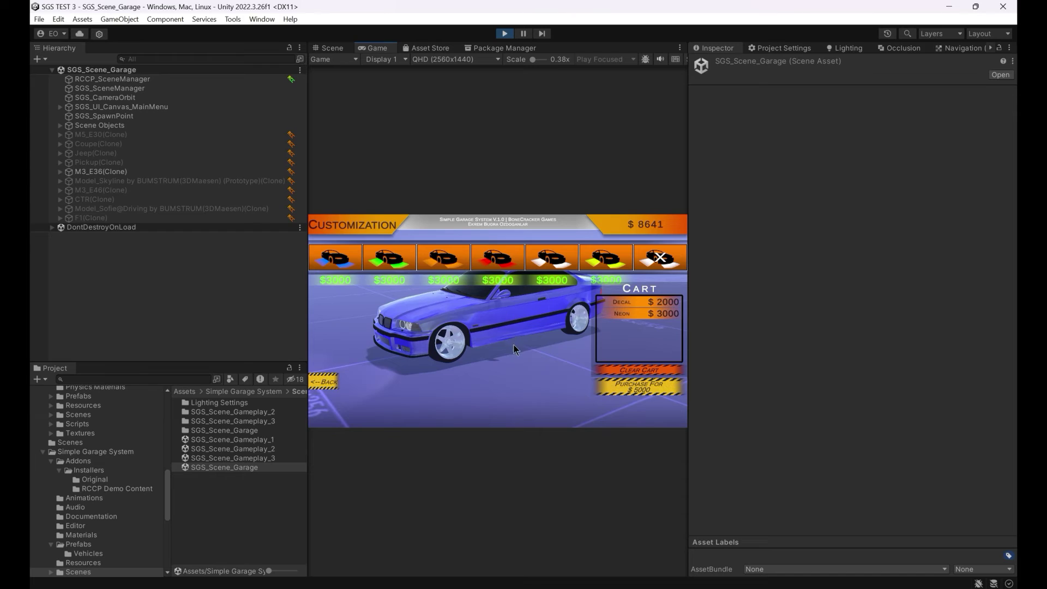
pyautogui.click(656, 394)
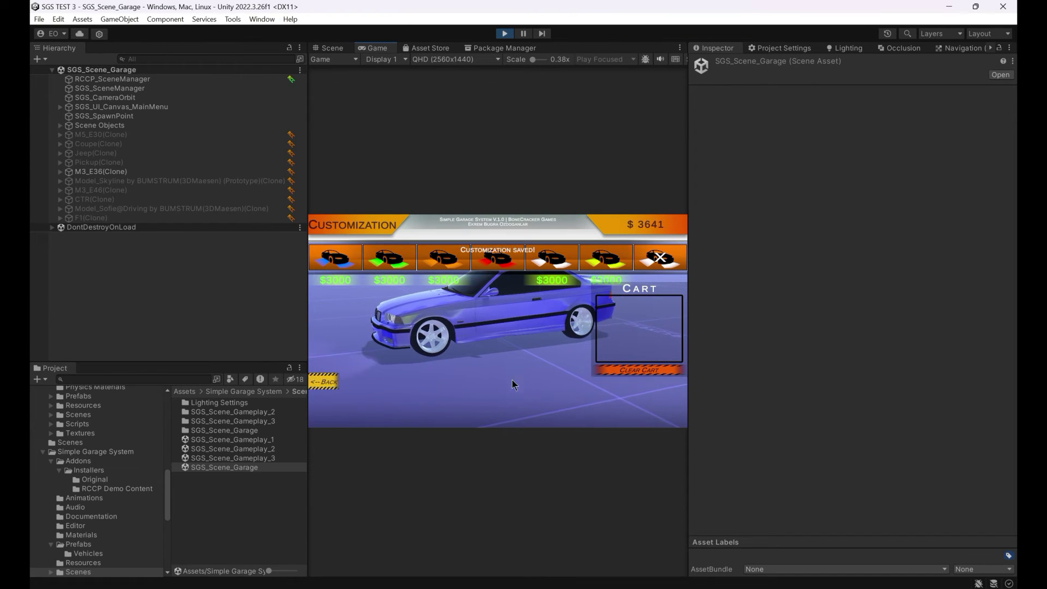
pyautogui.click(325, 383)
pyautogui.click(326, 383)
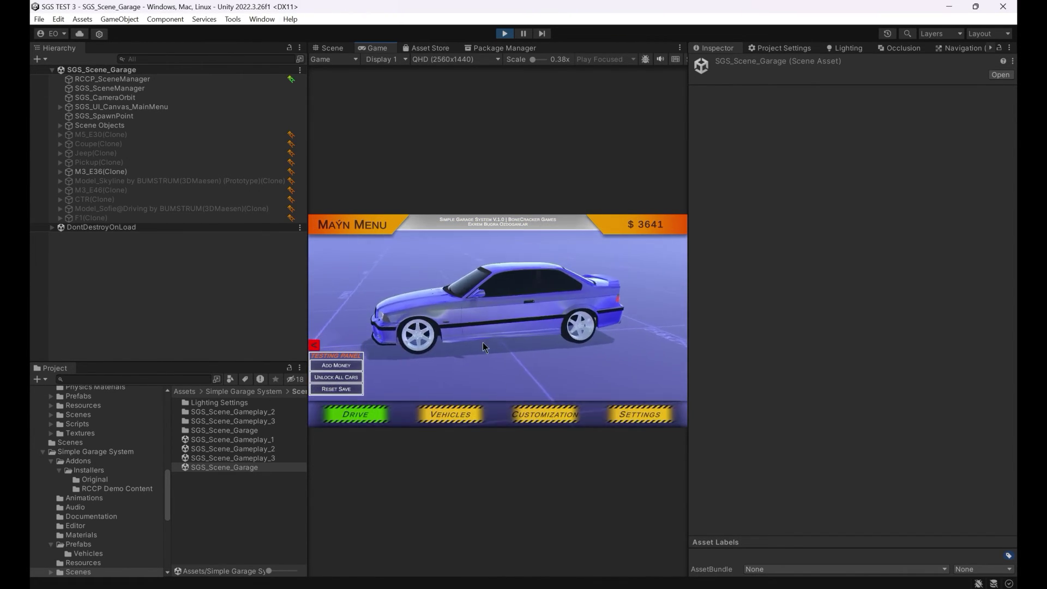
# Add test money and set the graphics quality to Ultra in the running garage, then stop play mode
pyautogui.click(334, 364)
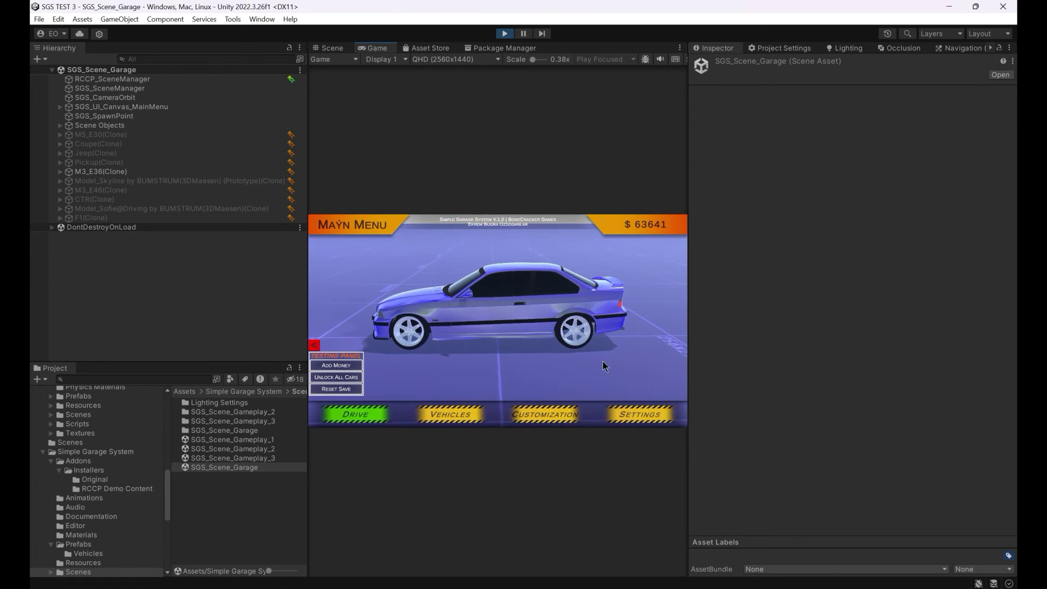
pyautogui.click(639, 414)
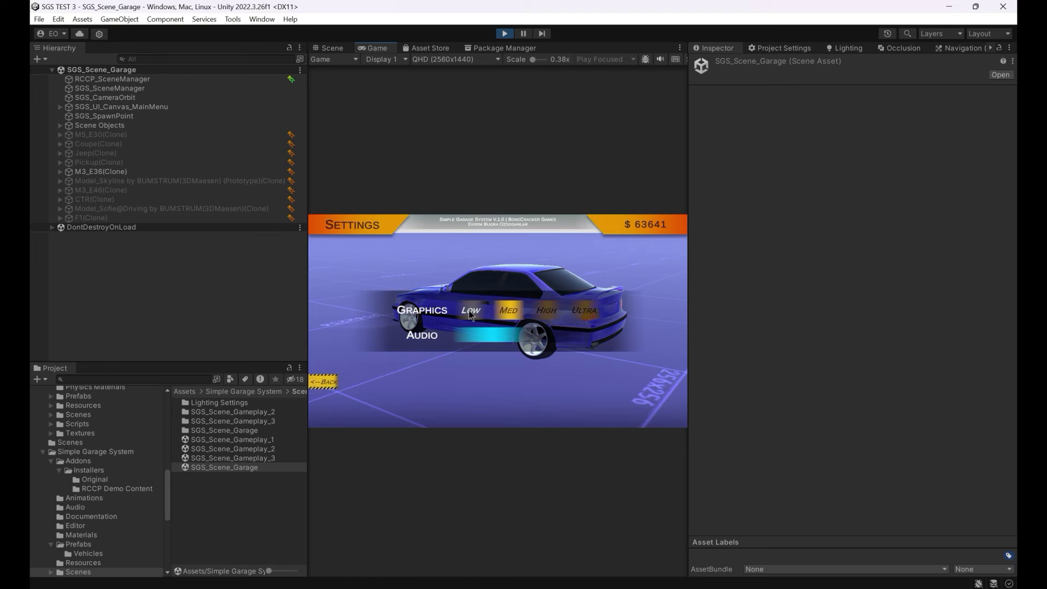
pyautogui.click(584, 309)
pyautogui.click(331, 382)
pyautogui.moveTo(470, 349); pyautogui.dragTo(543, 328)
pyautogui.click(505, 32)
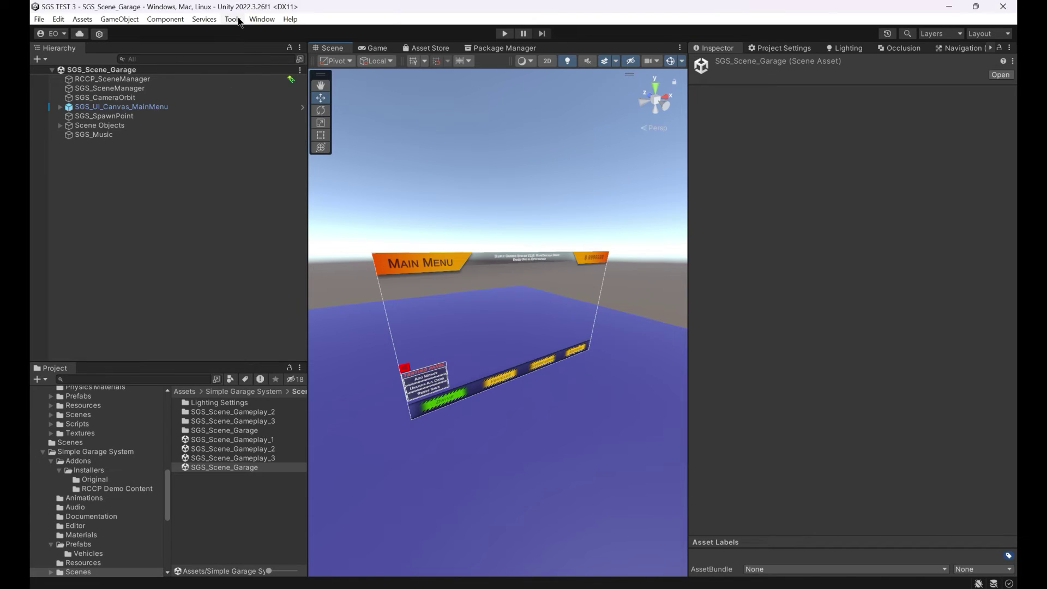
# Install the Universal RP package from the Unity Registry, searching for "rp", and return to the scene view
pyautogui.click(255, 20)
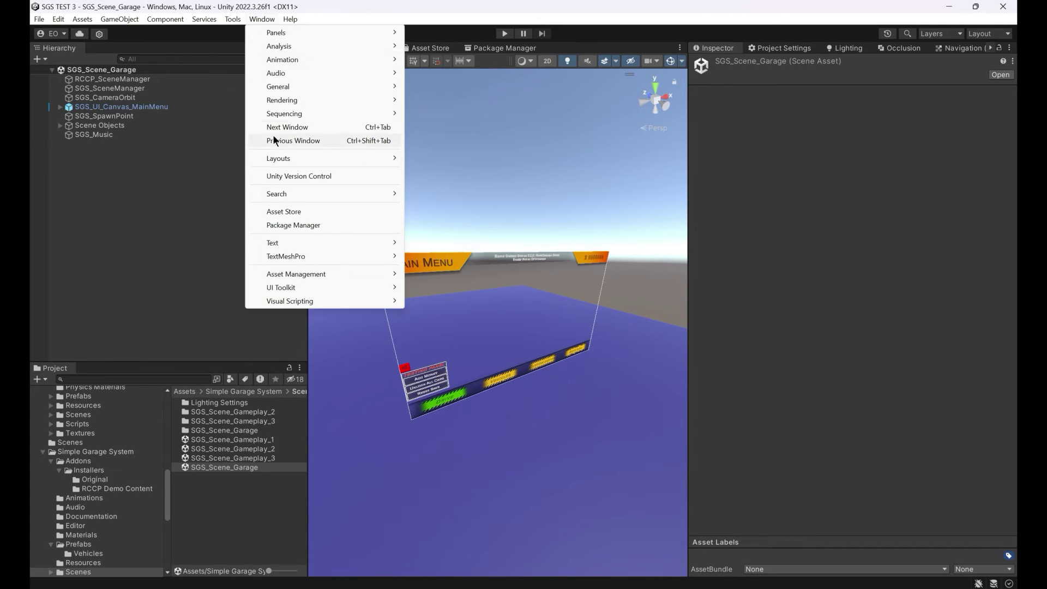
pyautogui.click(318, 226)
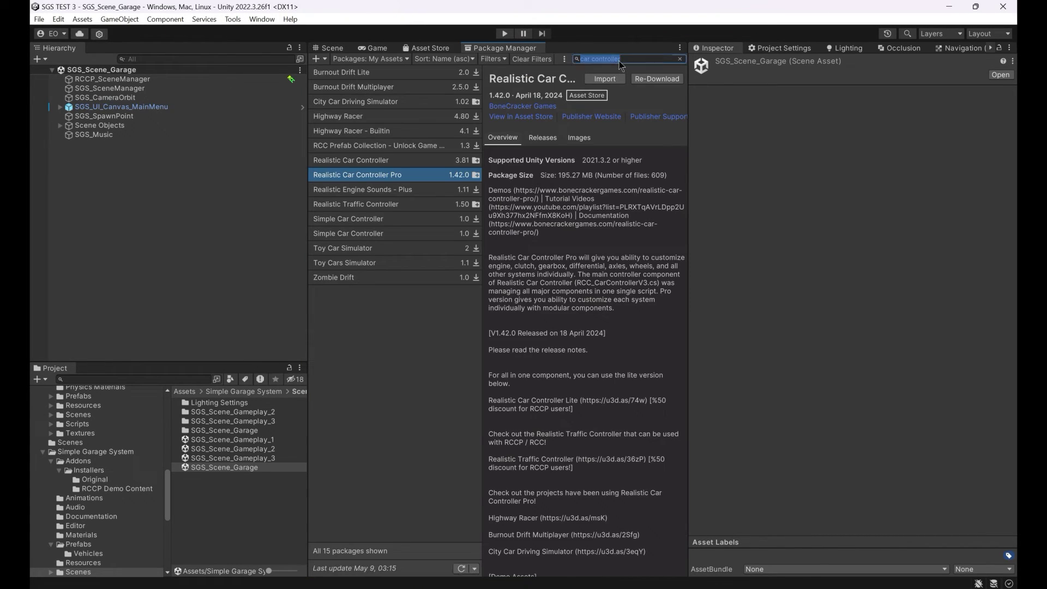
pyautogui.click(371, 59)
pyautogui.click(373, 73)
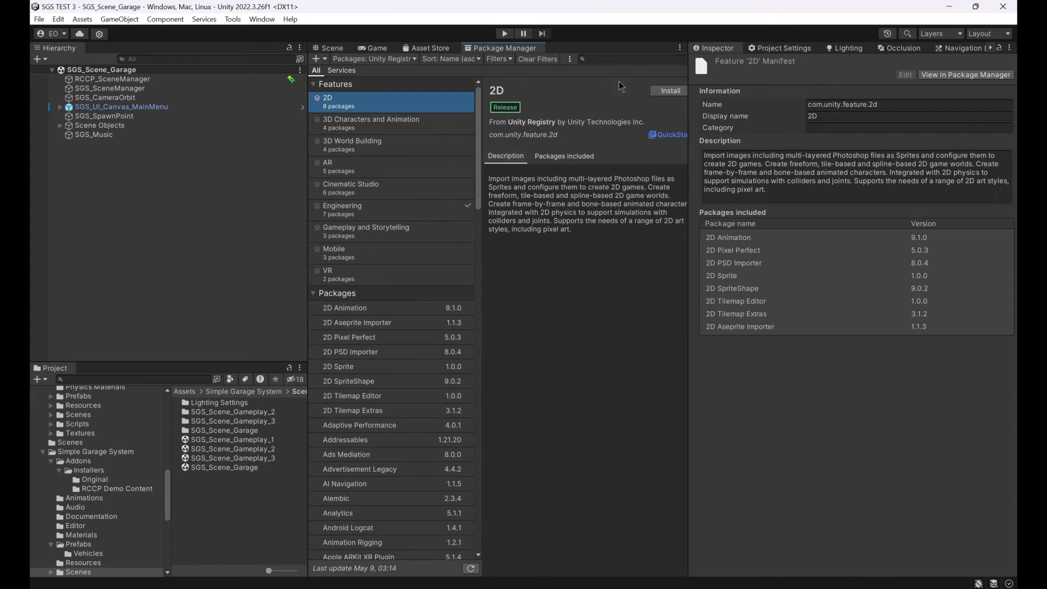
pyautogui.write('rp')
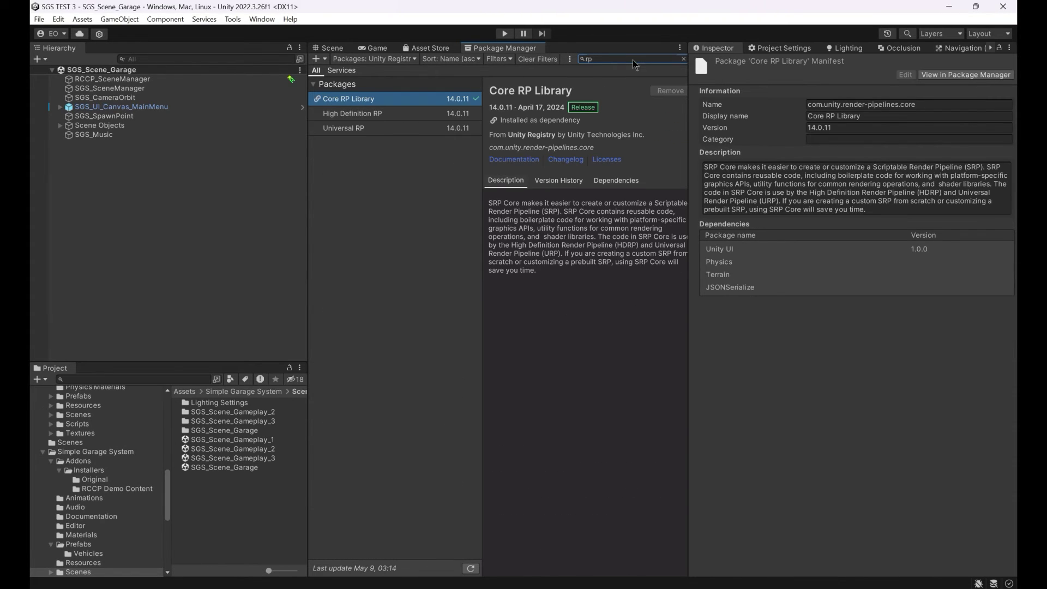
pyautogui.click(382, 129)
pyautogui.click(662, 90)
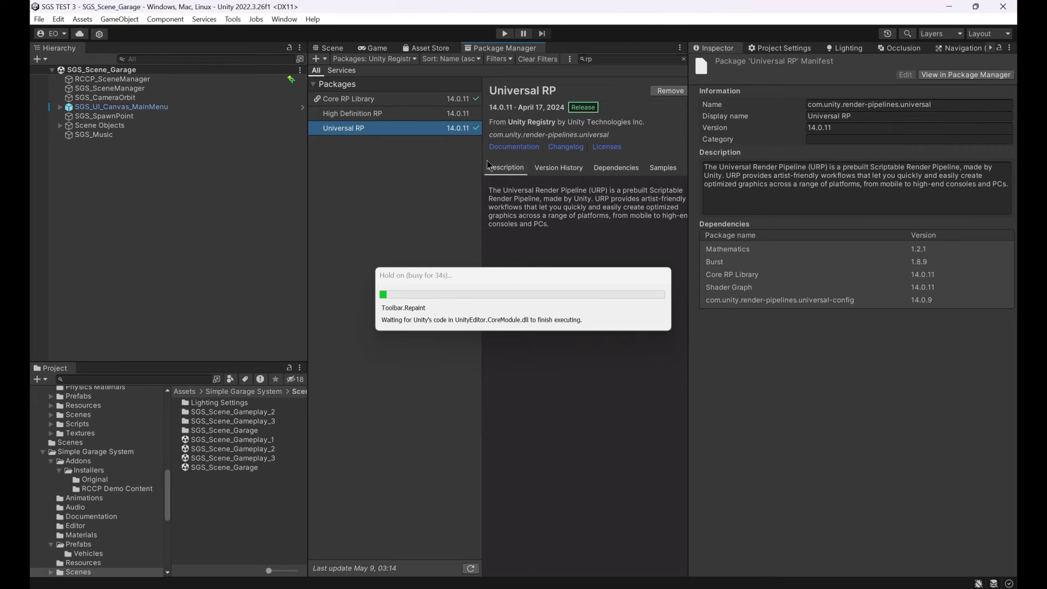
pyautogui.click(332, 48)
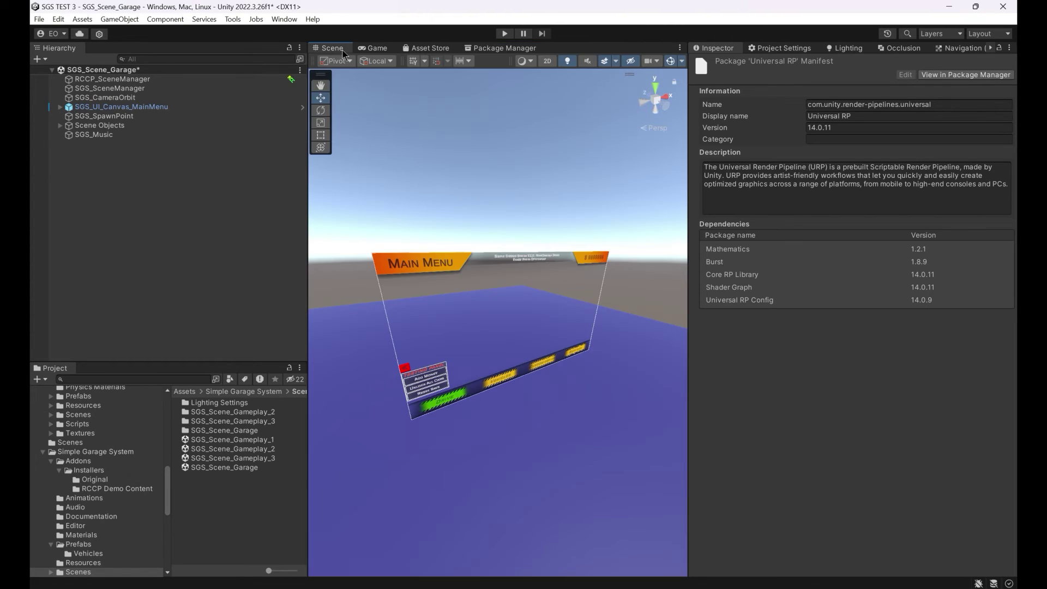
# Open the Graphics project settings and check which render pipeline assets are available to assign
pyautogui.click(58, 20)
pyautogui.click(132, 409)
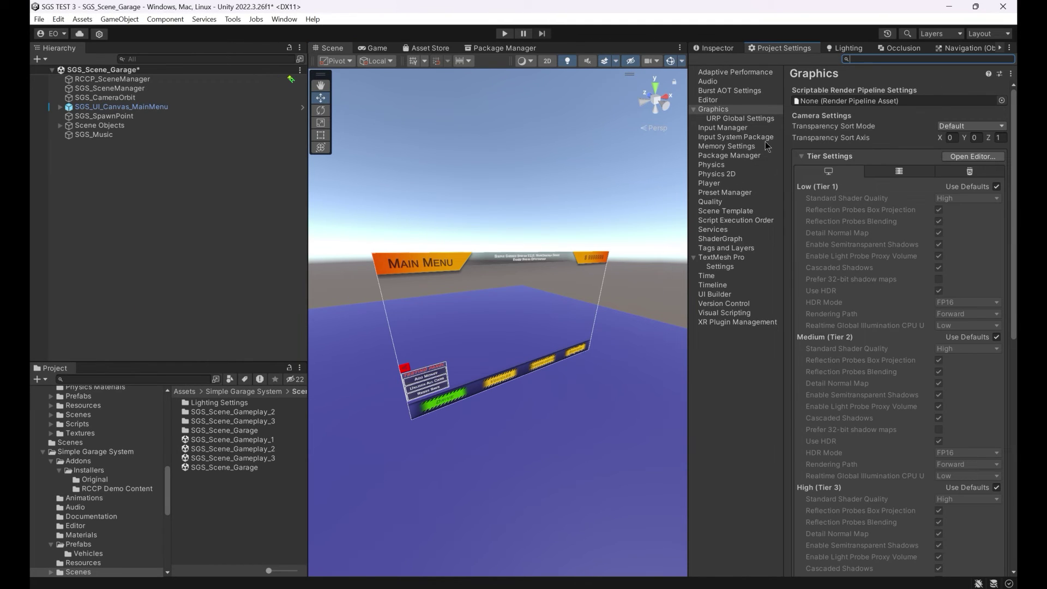
pyautogui.click(1002, 101)
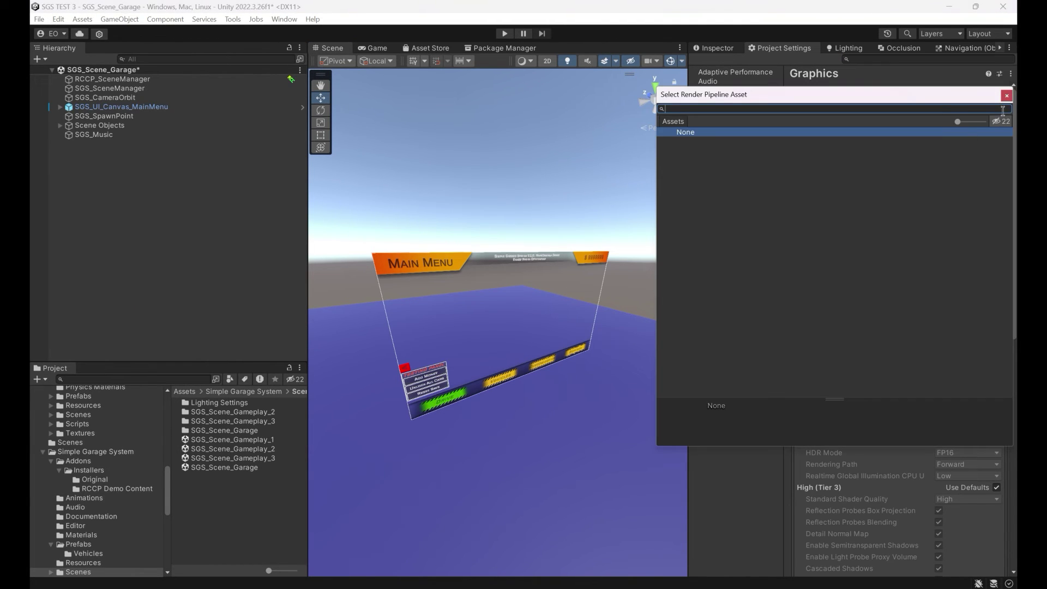
pyautogui.click(1007, 96)
# Create a URP Asset (with Universal Renderer) in the root Assets folder, keeping its default name
pyautogui.scroll(10, 54, 452)
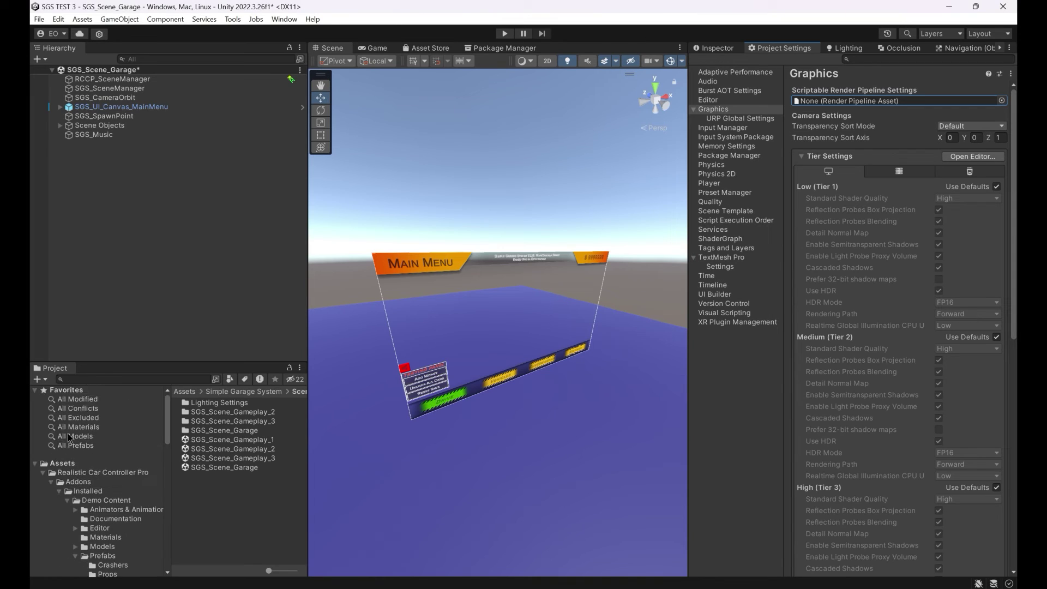
pyautogui.click(70, 463)
pyautogui.rightClick(231, 490)
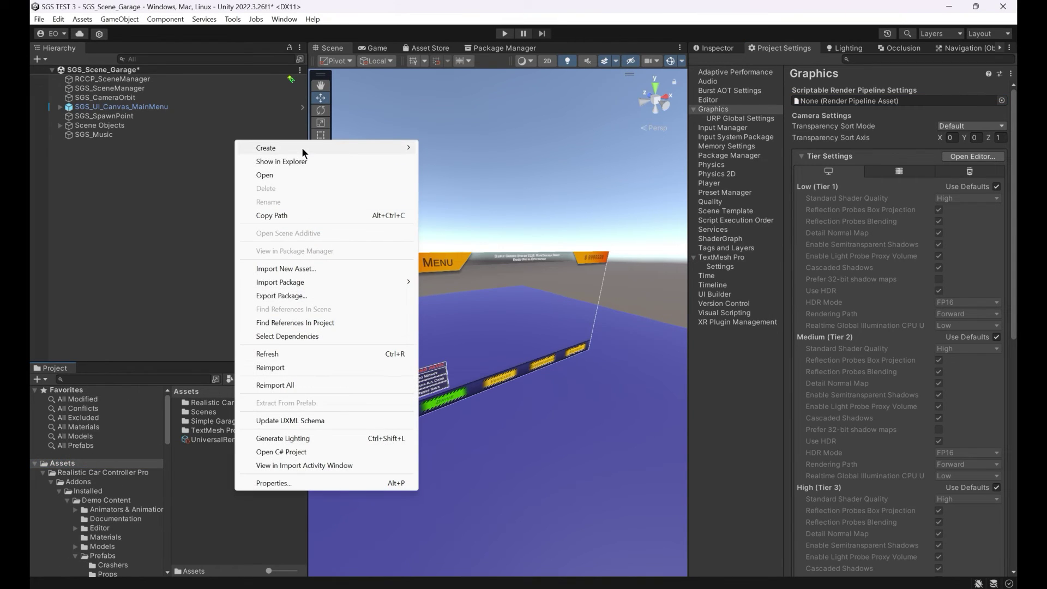
pyautogui.moveTo(349, 148)
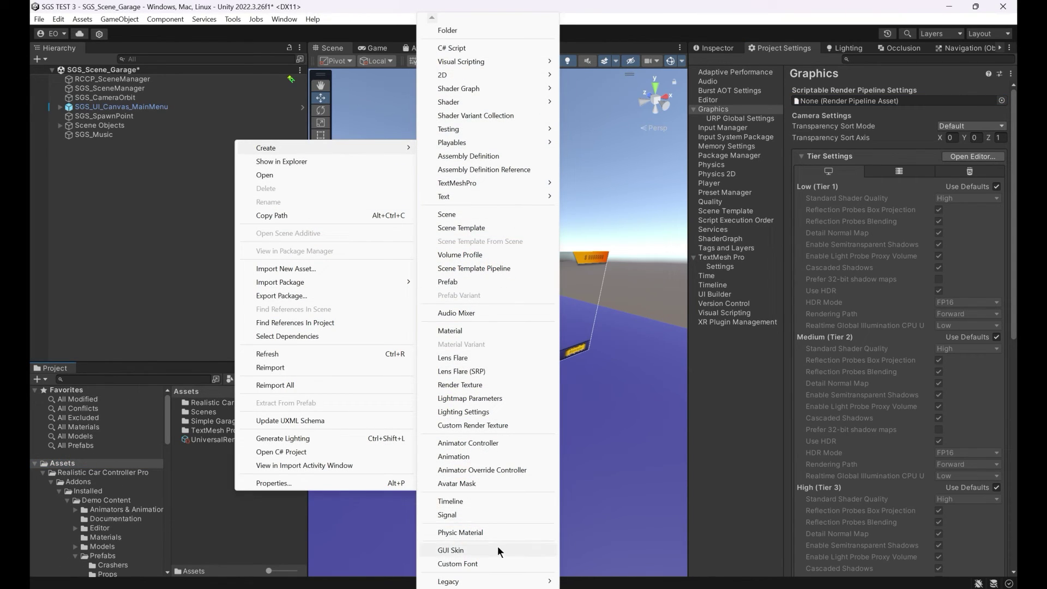
pyautogui.scroll(-2, 500, 505)
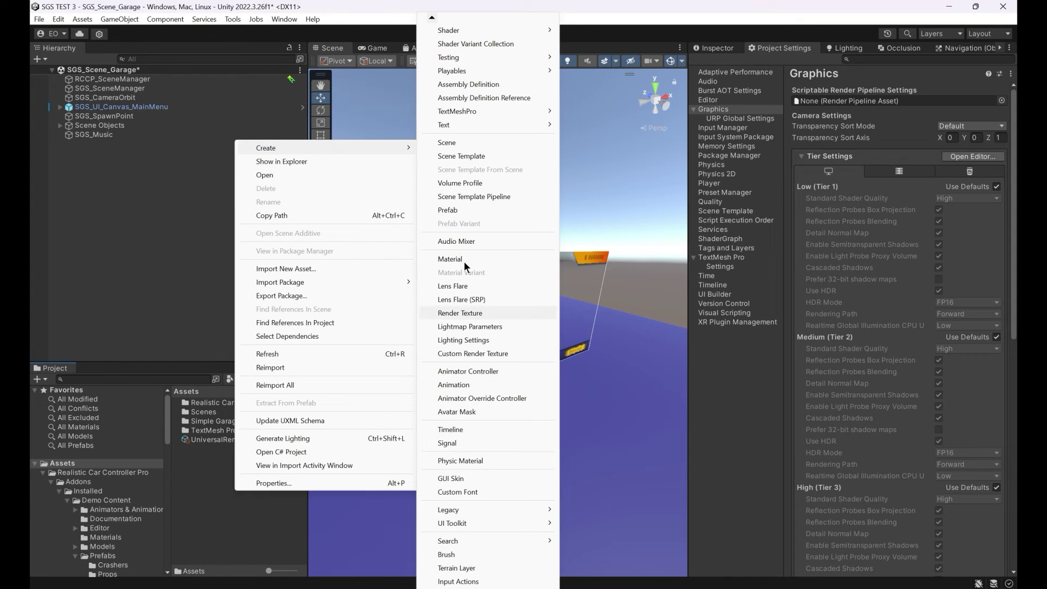
pyautogui.moveTo(491, 585)
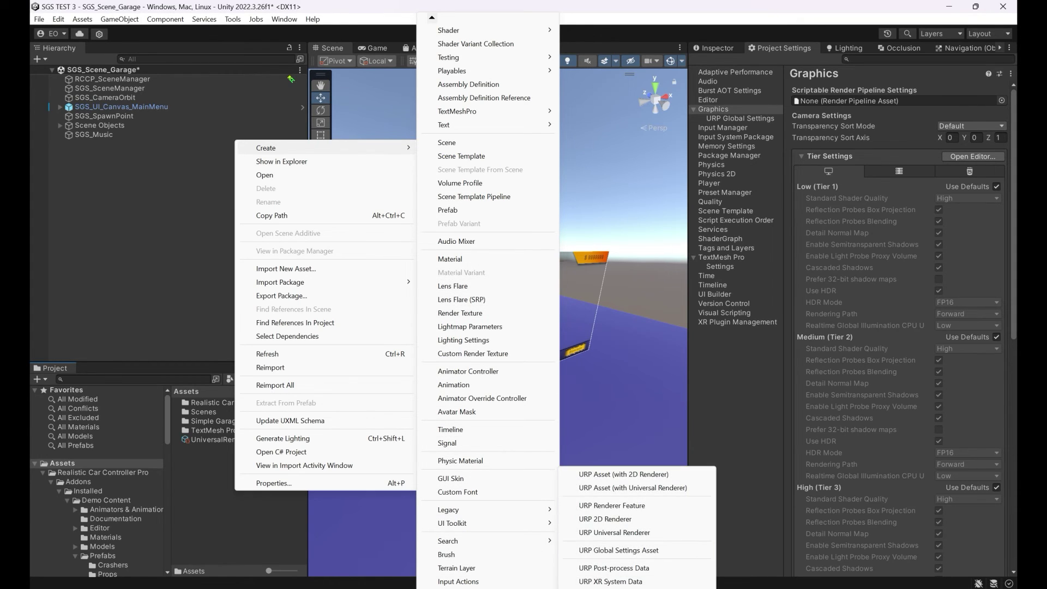
pyautogui.click(635, 488)
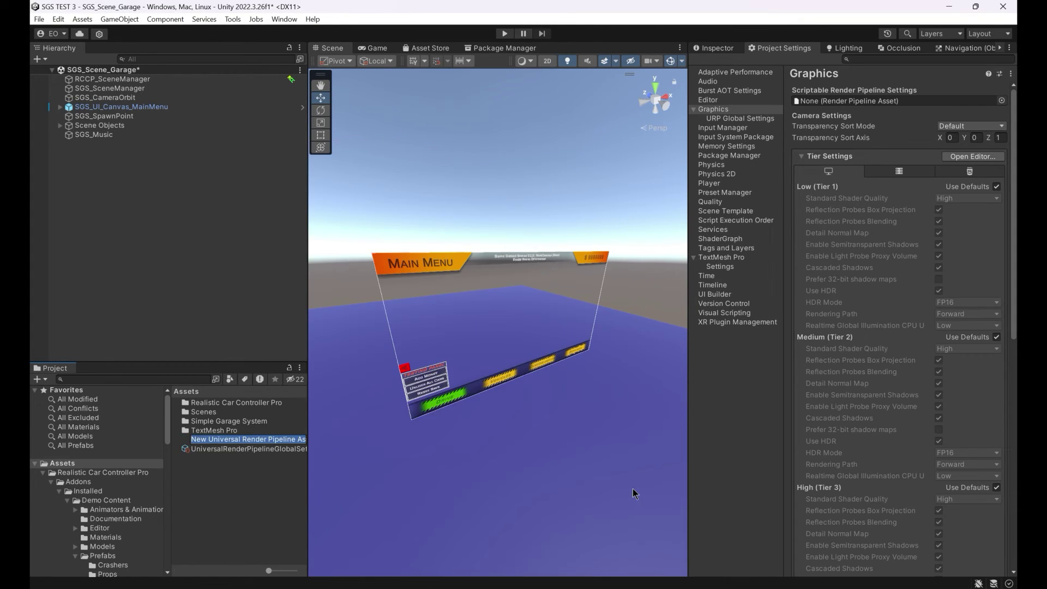
pyautogui.click(228, 499)
# Assign New Universal Render Pipeline Asset as the project's Scriptable Render Pipeline and confirm the pipeline change
pyautogui.moveTo(307, 460); pyautogui.dragTo(413, 450)
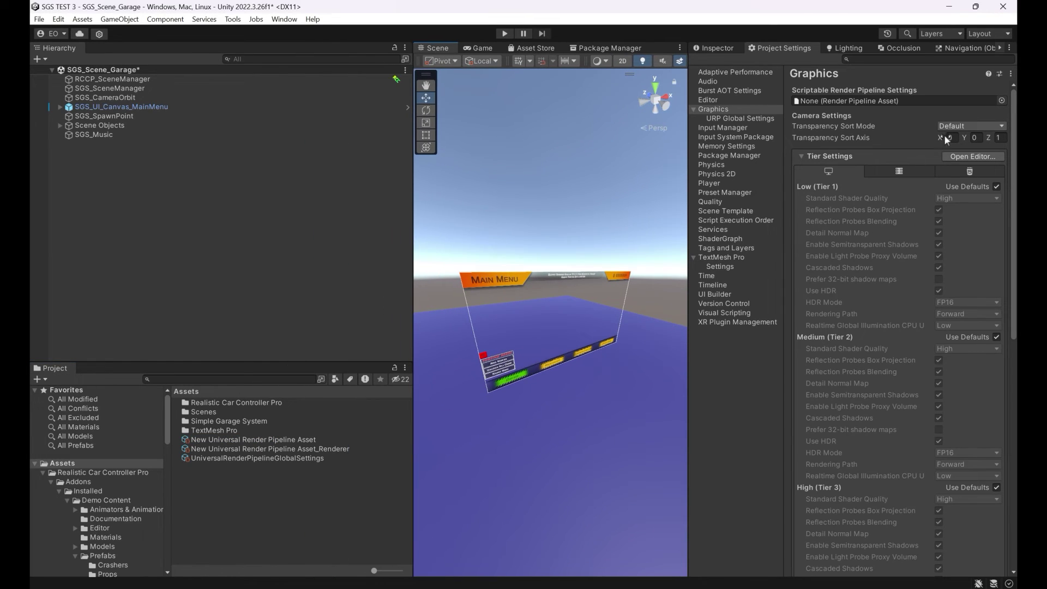
pyautogui.click(1001, 101)
pyautogui.click(716, 138)
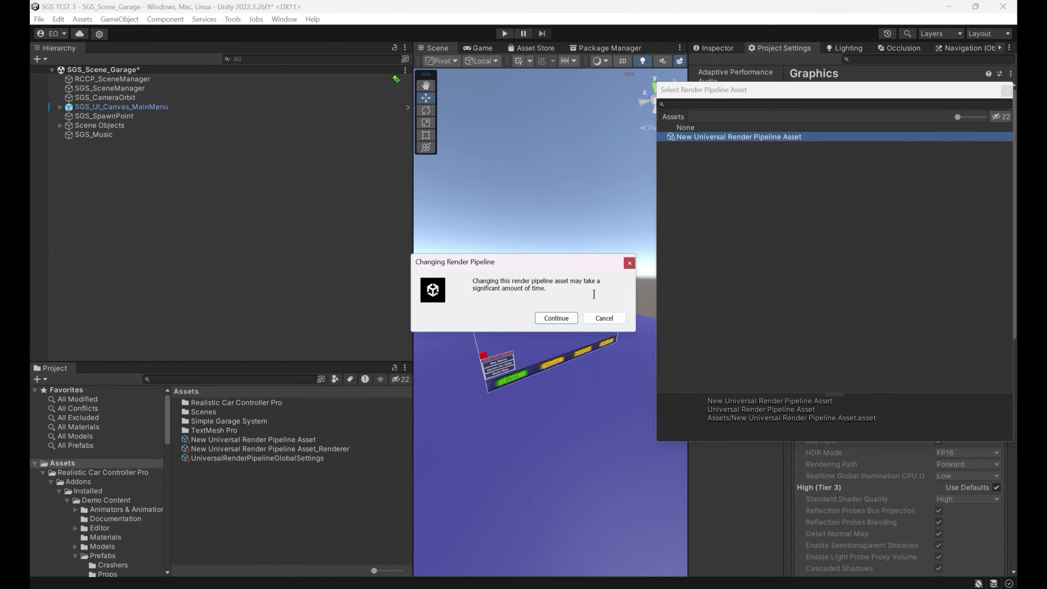
pyautogui.click(556, 318)
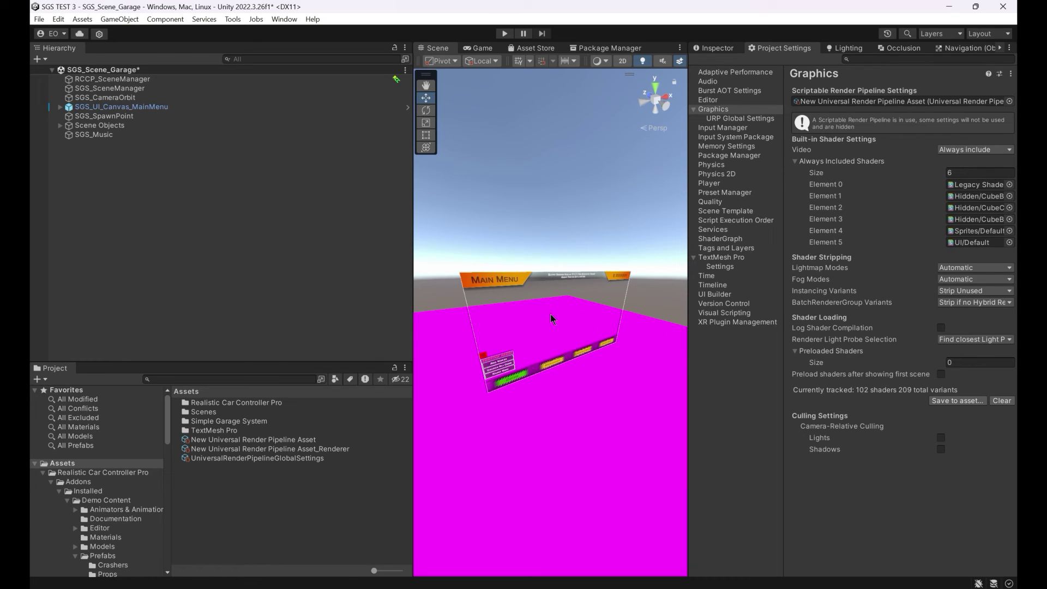
# Open the RCCP demo materials from the shader conversion prompt and import the RCCP_URPShaders package
pyautogui.click(707, 49)
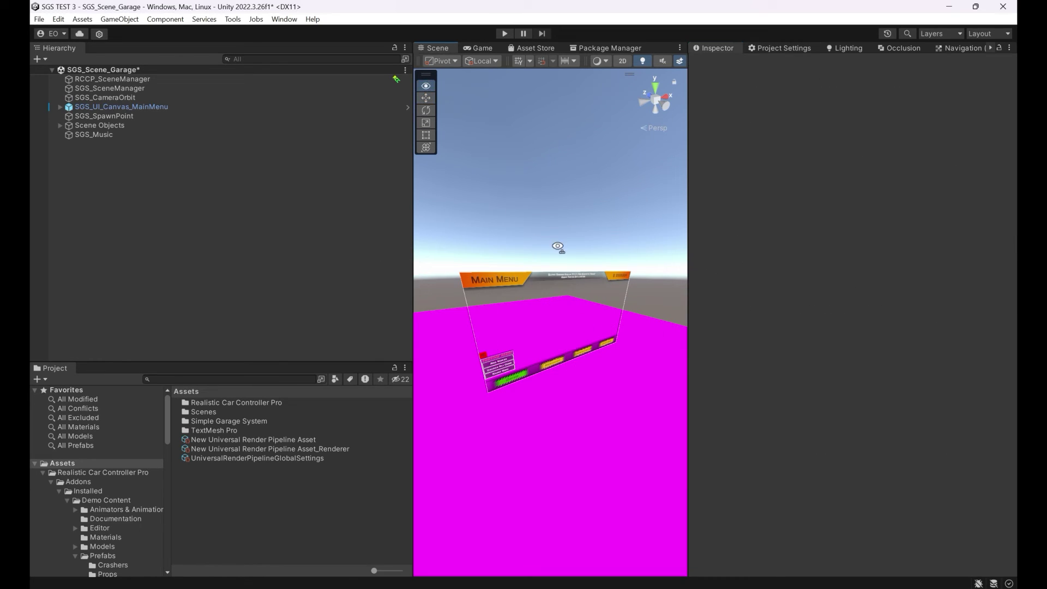
pyautogui.click(504, 33)
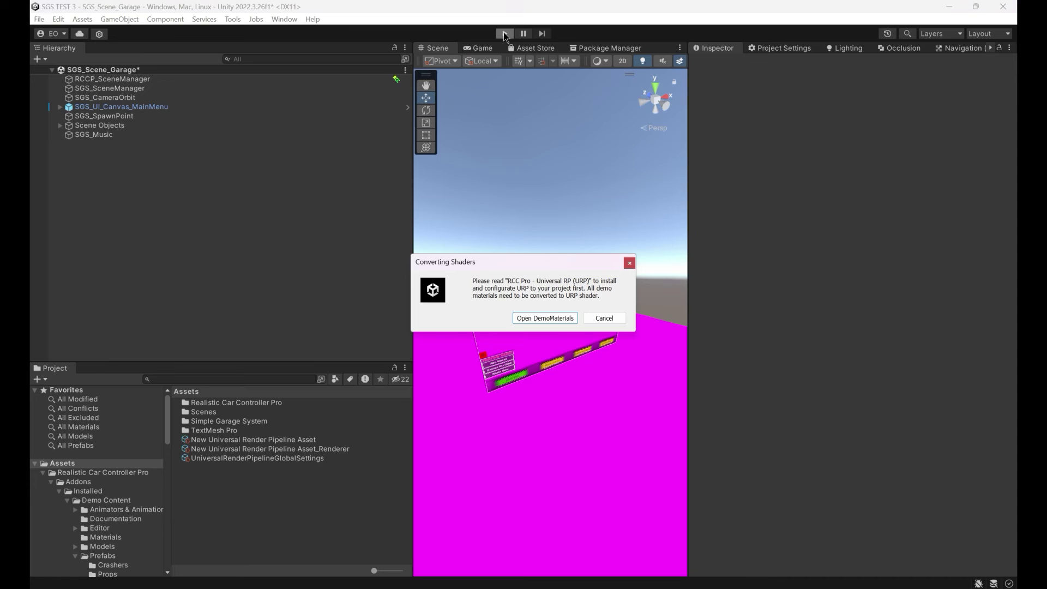
pyautogui.moveTo(526, 262); pyautogui.dragTo(577, 183)
pyautogui.click(578, 204)
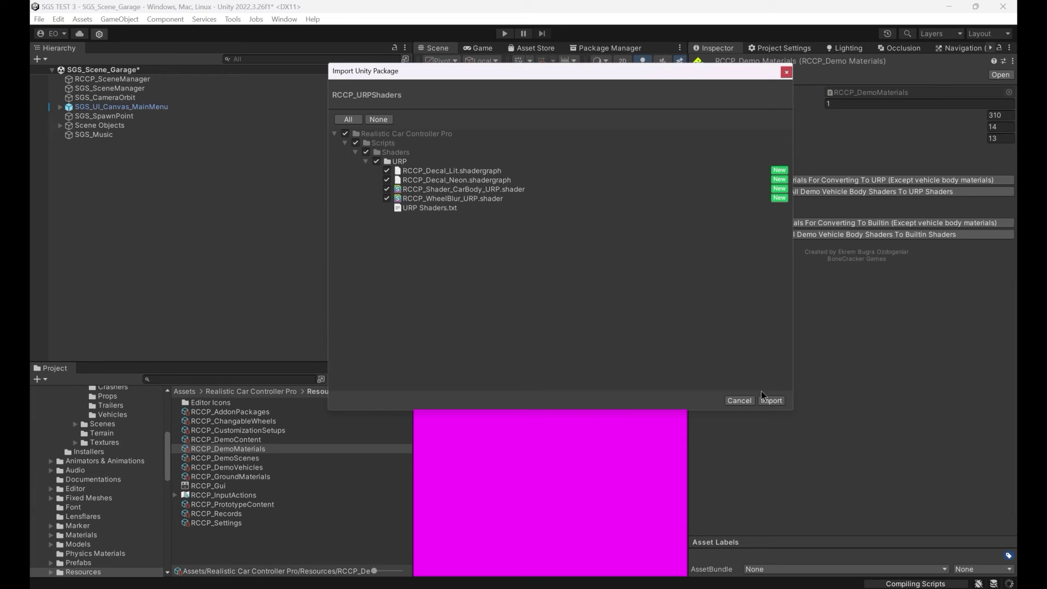
pyautogui.click(764, 399)
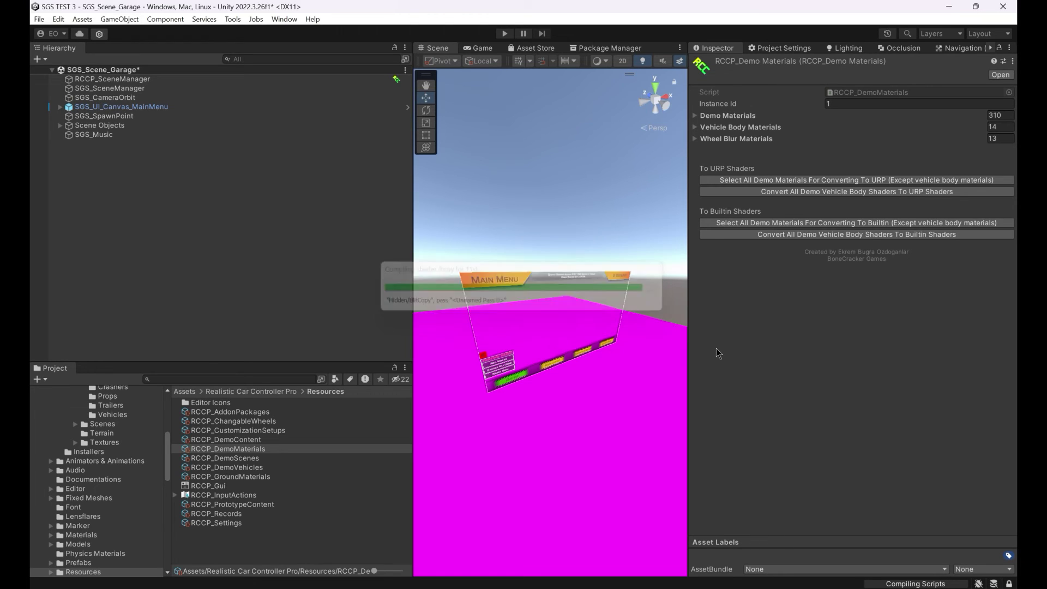
# Select all RCCP demo materials except the vehicle bodies and convert the selected built-in materials to URP
pyautogui.click(833, 180)
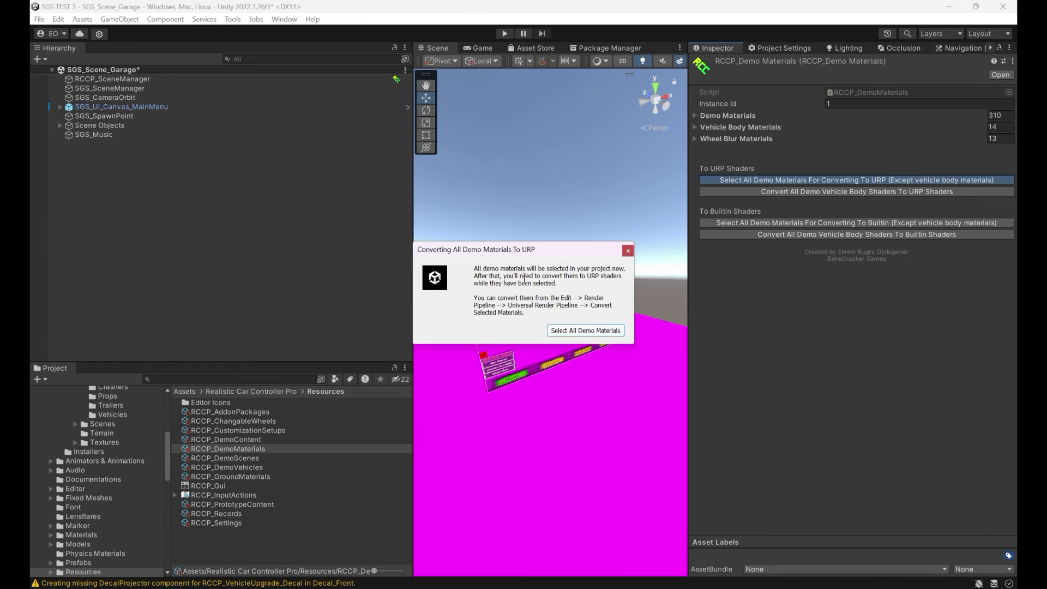
pyautogui.click(569, 331)
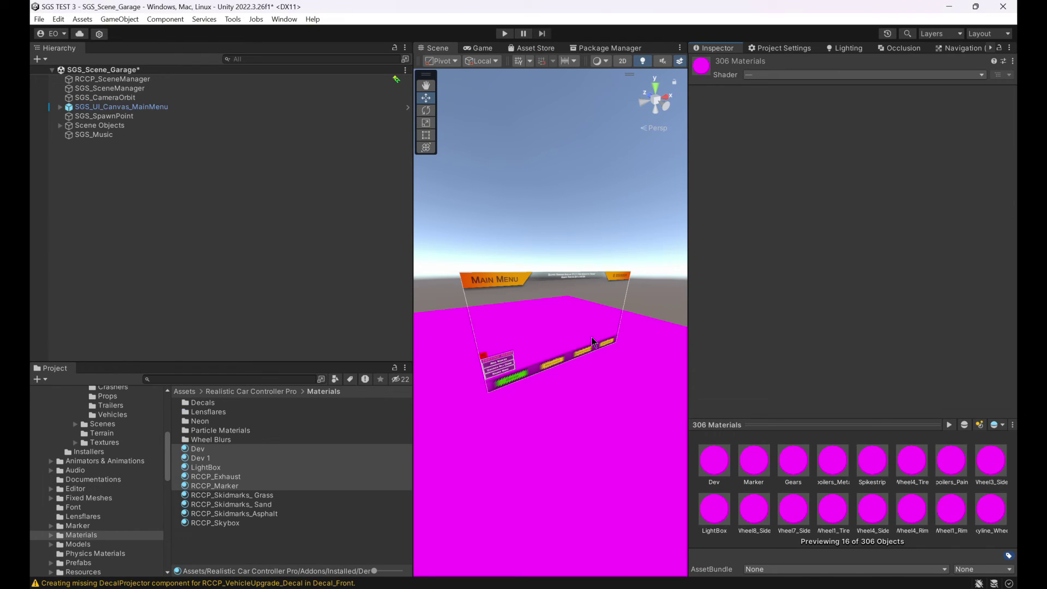
pyautogui.click(59, 19)
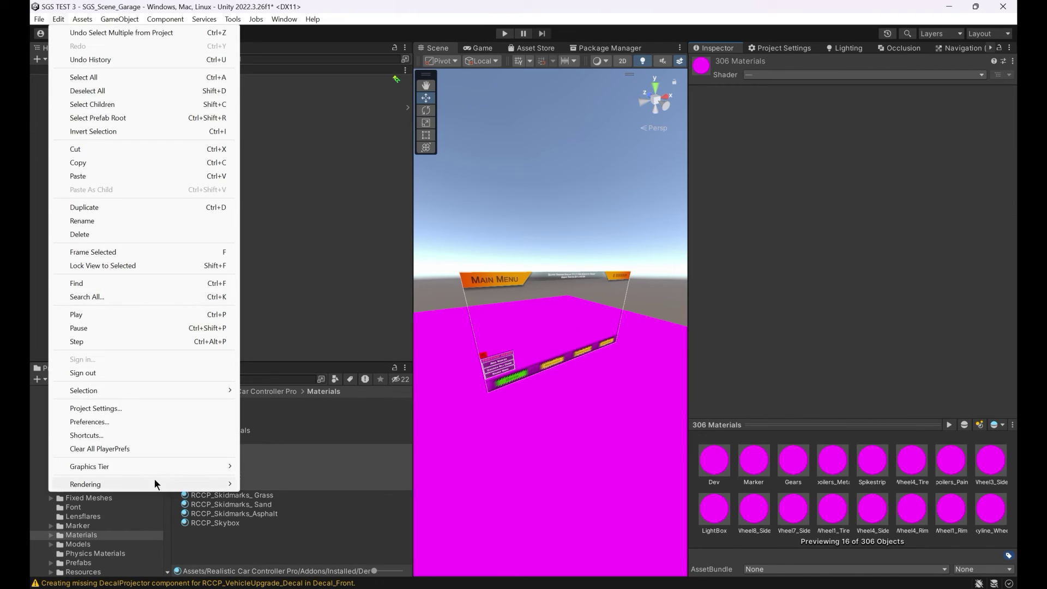
pyautogui.moveTo(153, 479)
pyautogui.moveTo(280, 486)
pyautogui.click(424, 485)
pyautogui.click(556, 318)
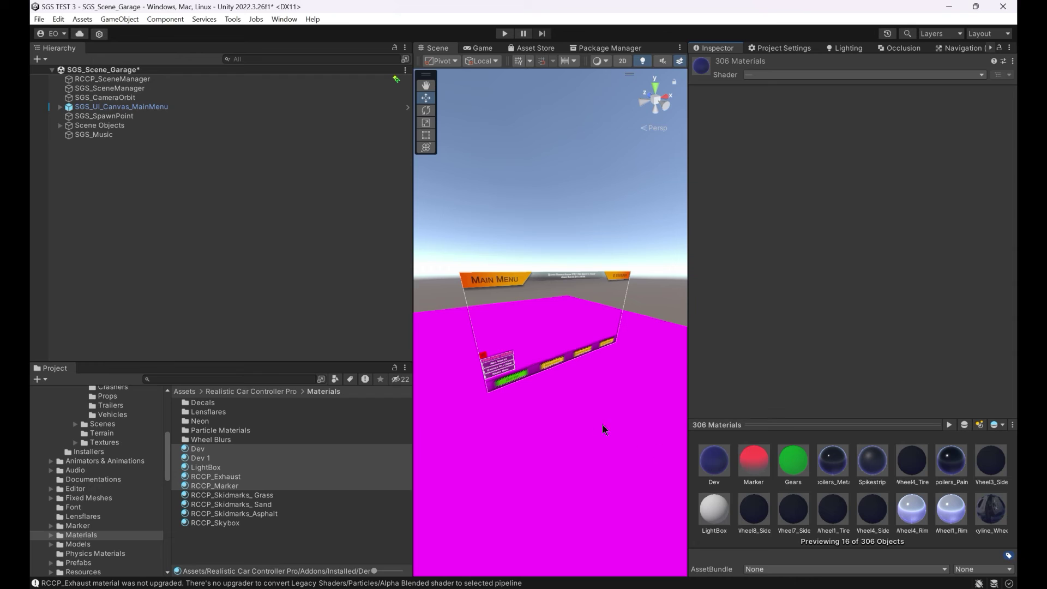
# Locate the Dev material used by the scene's ground plane and convert it to URP
pyautogui.moveTo(611, 430); pyautogui.dragTo(595, 400, button='right')
pyautogui.click(631, 334)
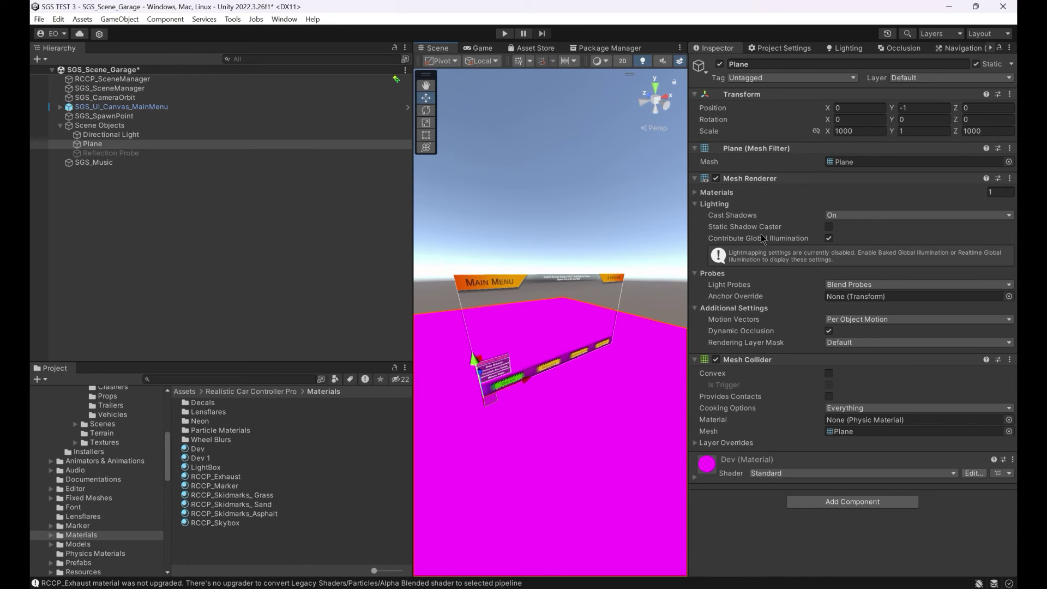
pyautogui.click(753, 192)
pyautogui.click(851, 206)
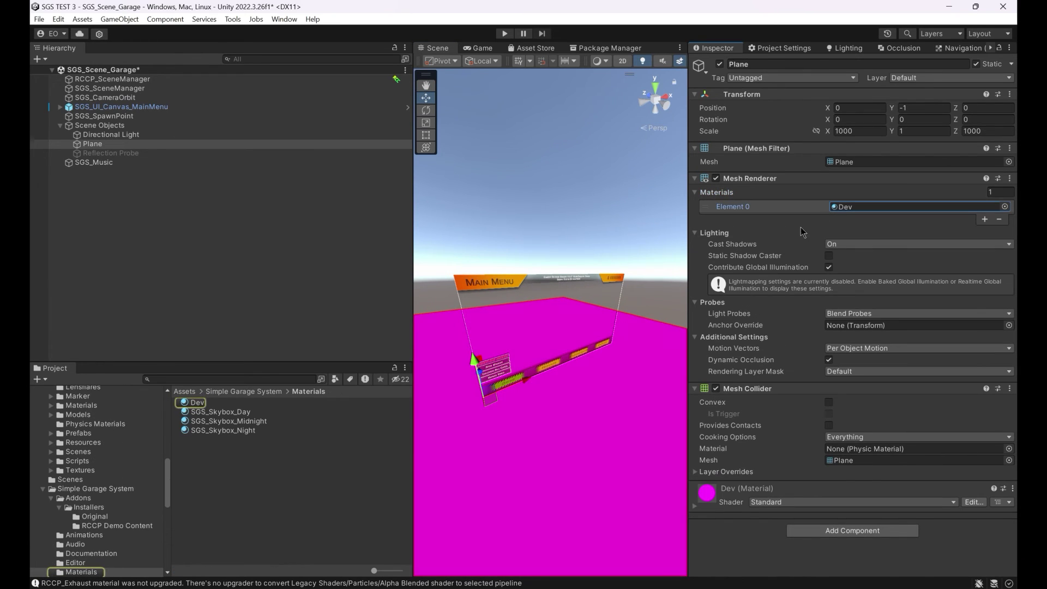
pyautogui.click(231, 403)
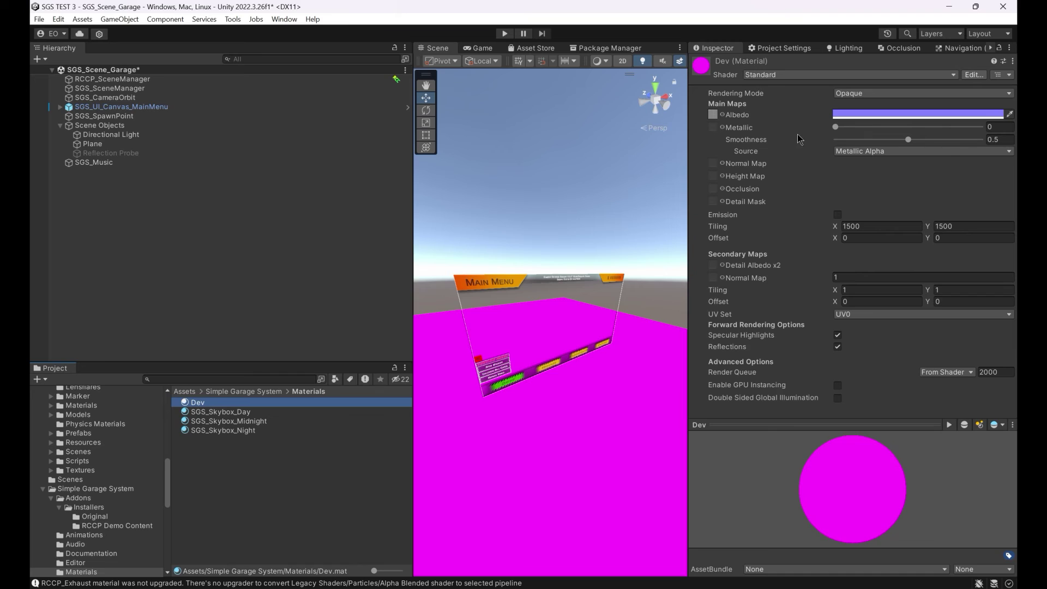
pyautogui.click(59, 19)
pyautogui.moveTo(186, 485)
pyautogui.moveTo(290, 484)
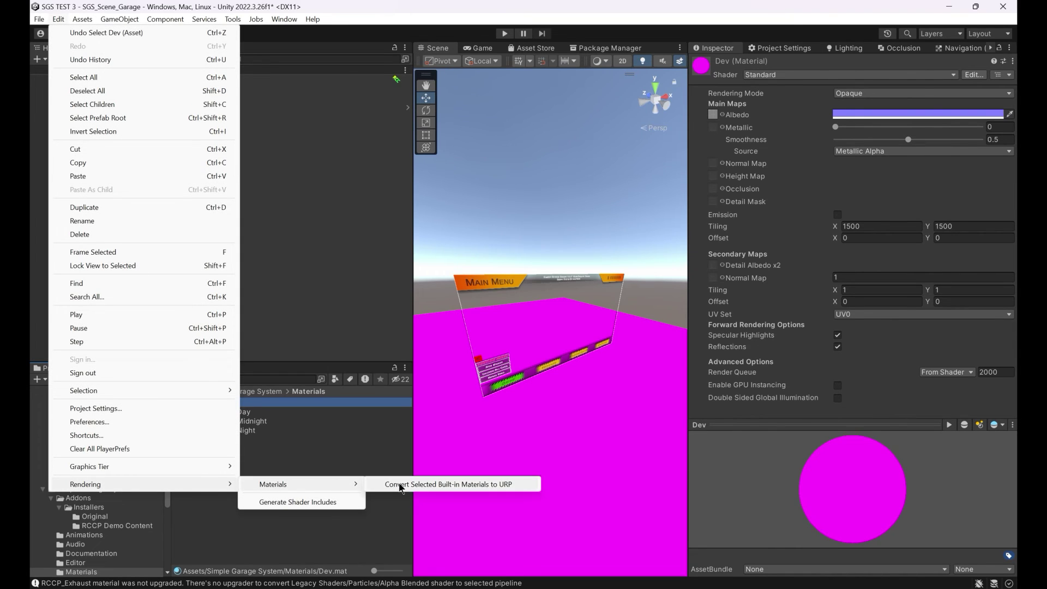
pyautogui.click(382, 485)
pyautogui.click(552, 319)
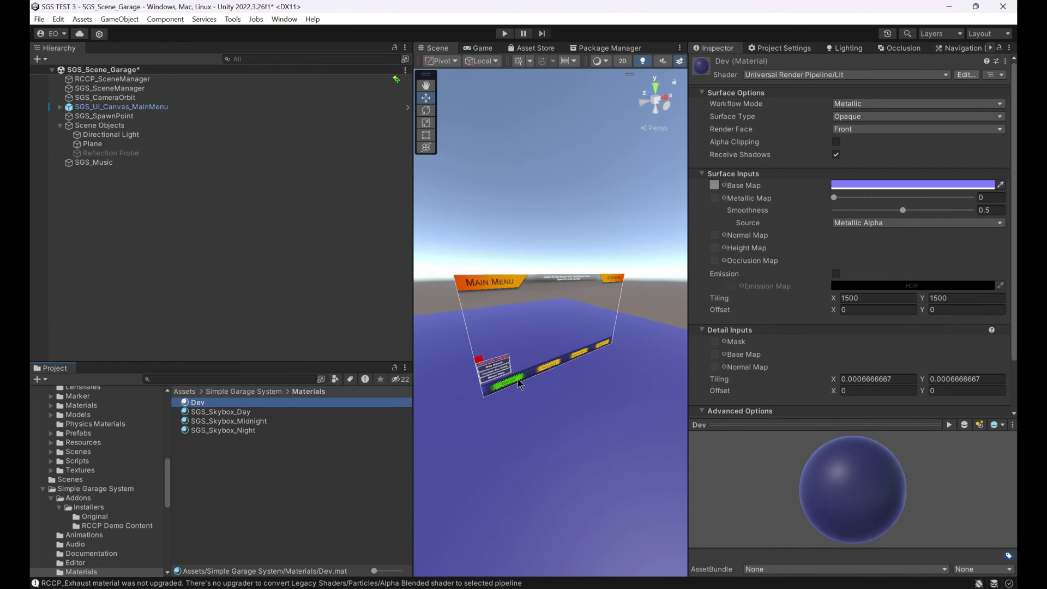
pyautogui.moveTo(544, 360); pyautogui.dragTo(546, 397, button='right')
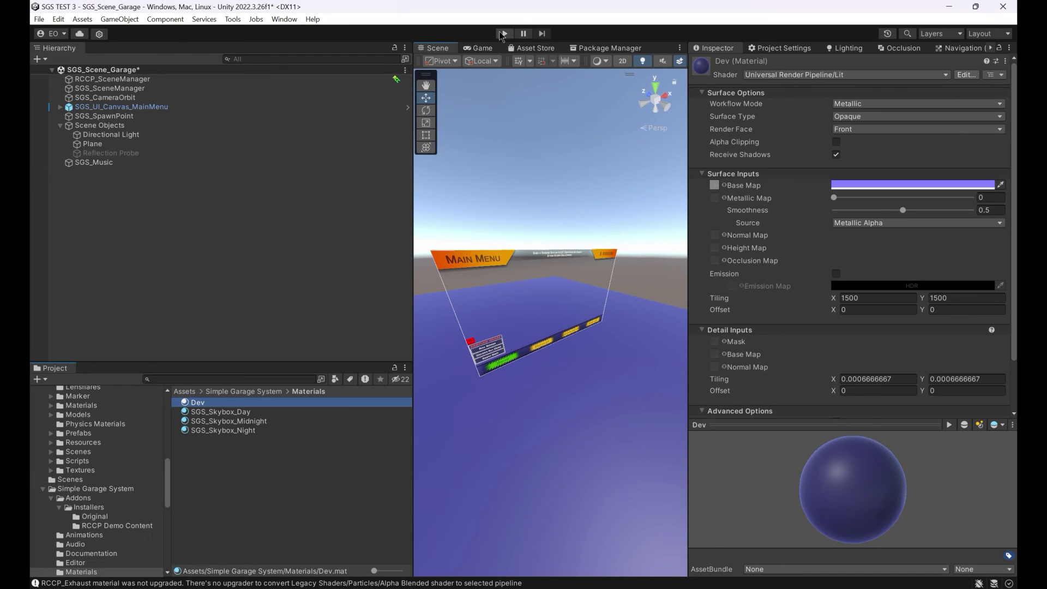
# Convert all Realistic Car Controller Pro demo vehicle body materials to URP
pyautogui.click(233, 19)
pyautogui.moveTo(243, 34)
pyautogui.moveTo(396, 47)
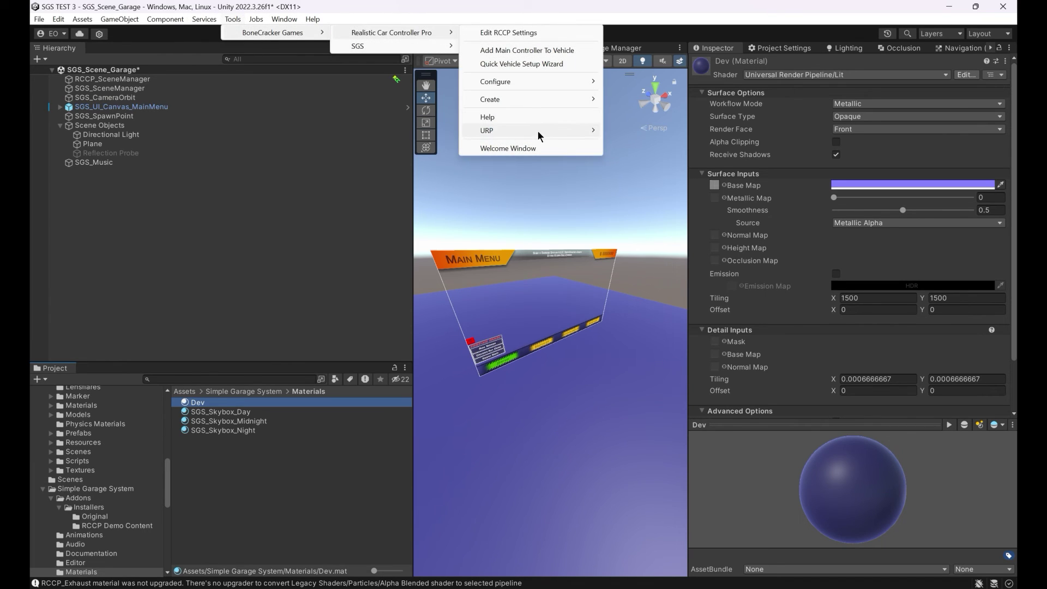
pyautogui.moveTo(538, 130)
pyautogui.moveTo(642, 145)
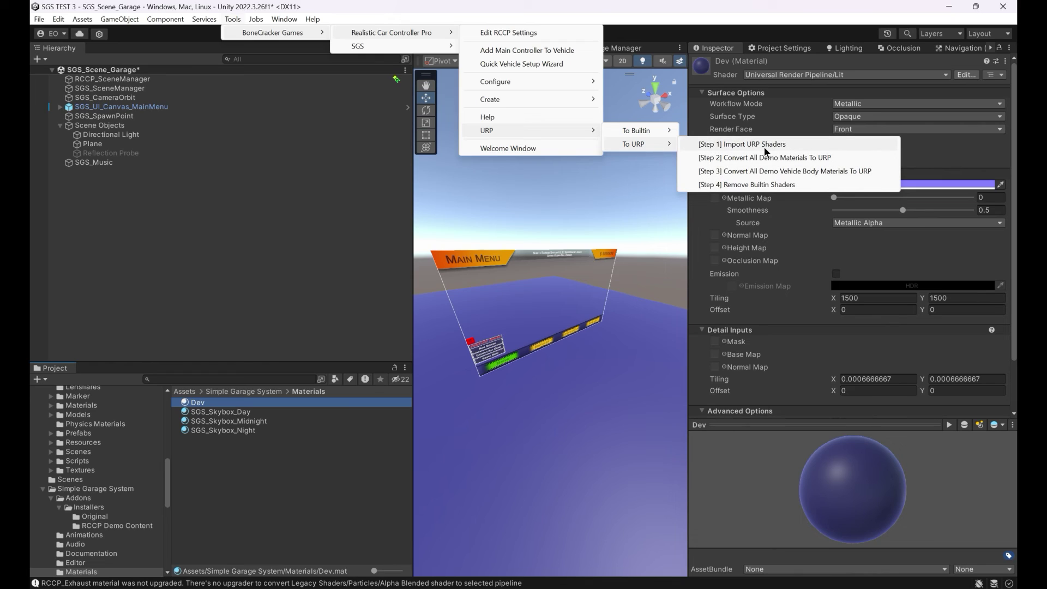
pyautogui.click(808, 172)
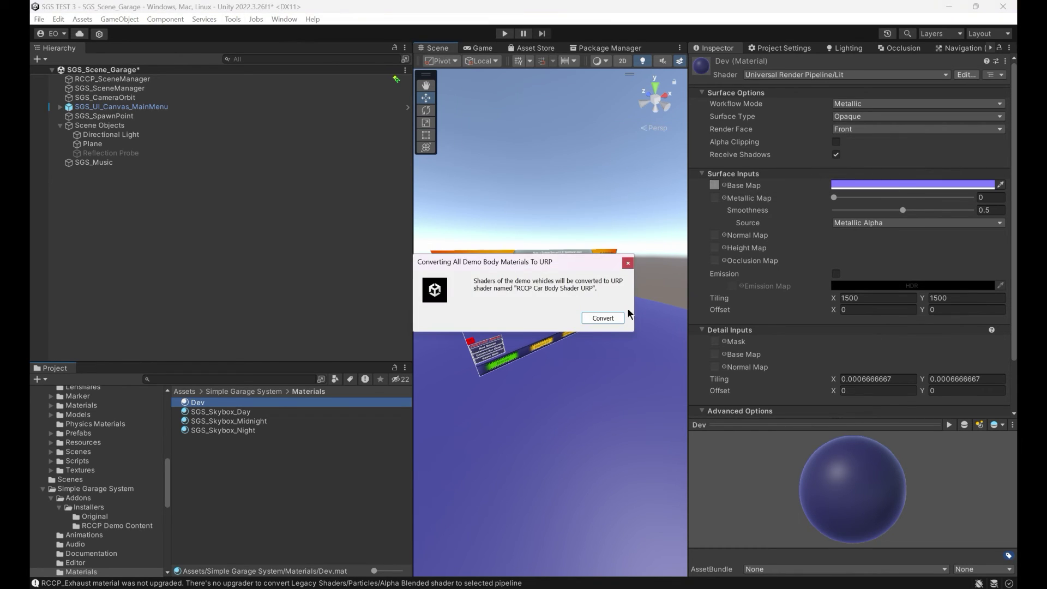
pyautogui.click(605, 320)
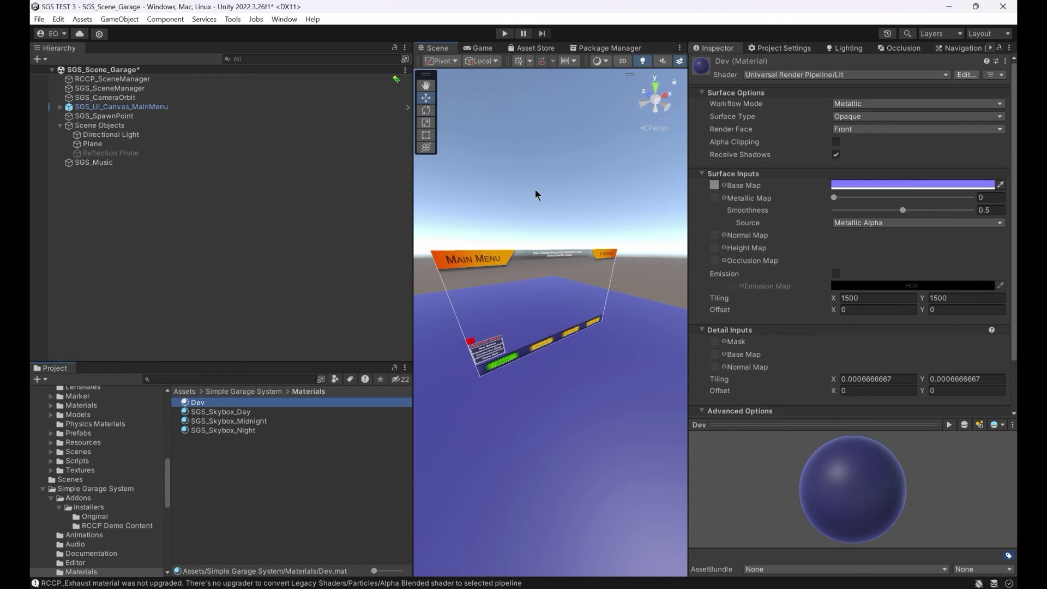
# Run the garage scene, inspect the car in the customization menu, and stop play mode
pyautogui.click(502, 35)
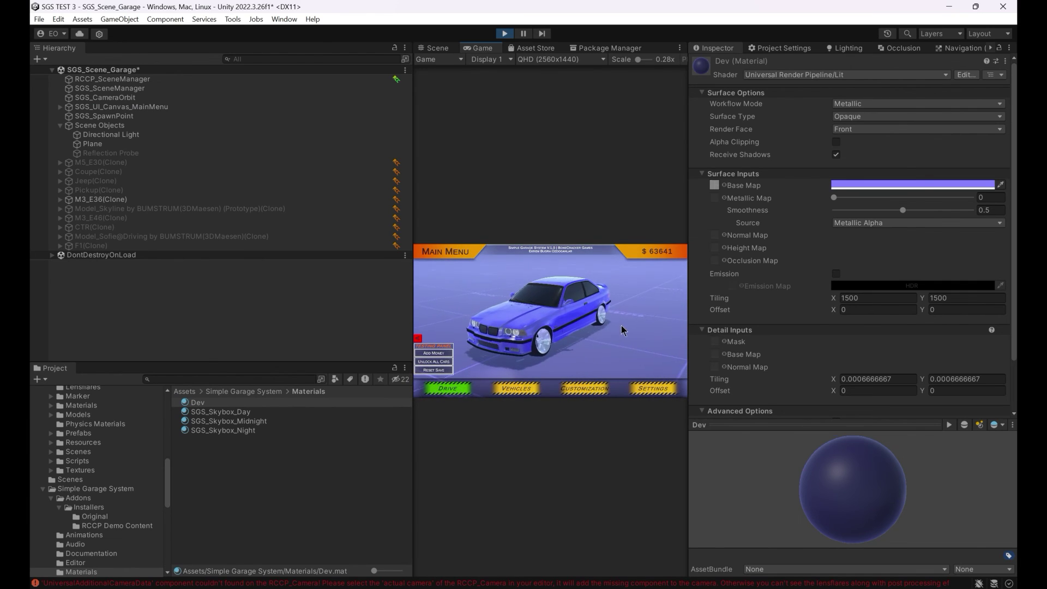
pyautogui.click(574, 389)
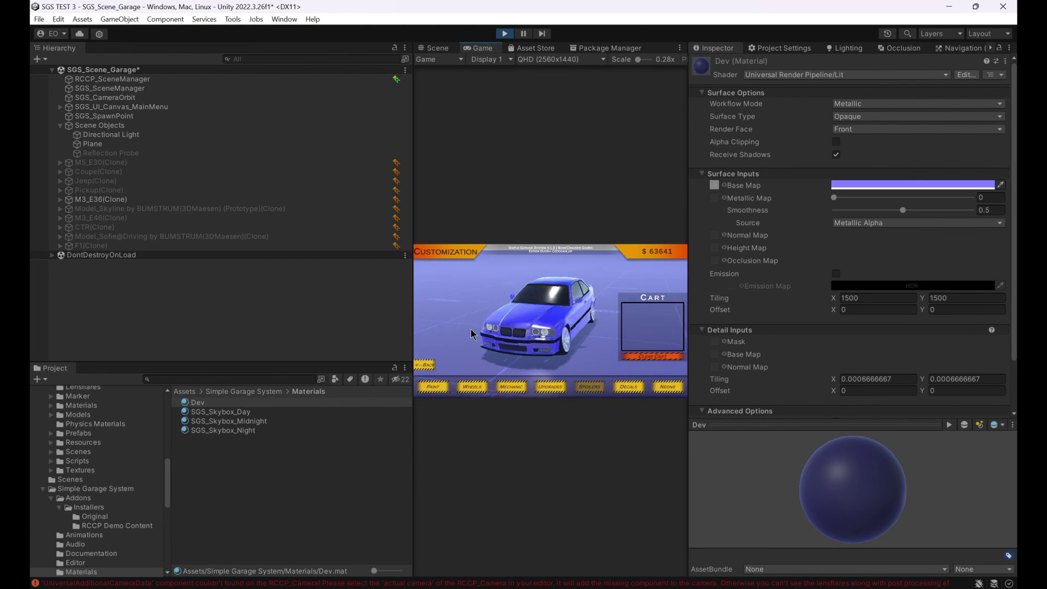
pyautogui.click(505, 33)
# Add a Decal renderer feature to New Universal Render Pipeline Asset_Renderer in the root Assets folder and expand its settings
pyautogui.scroll(10, 81, 464)
pyautogui.click(81, 463)
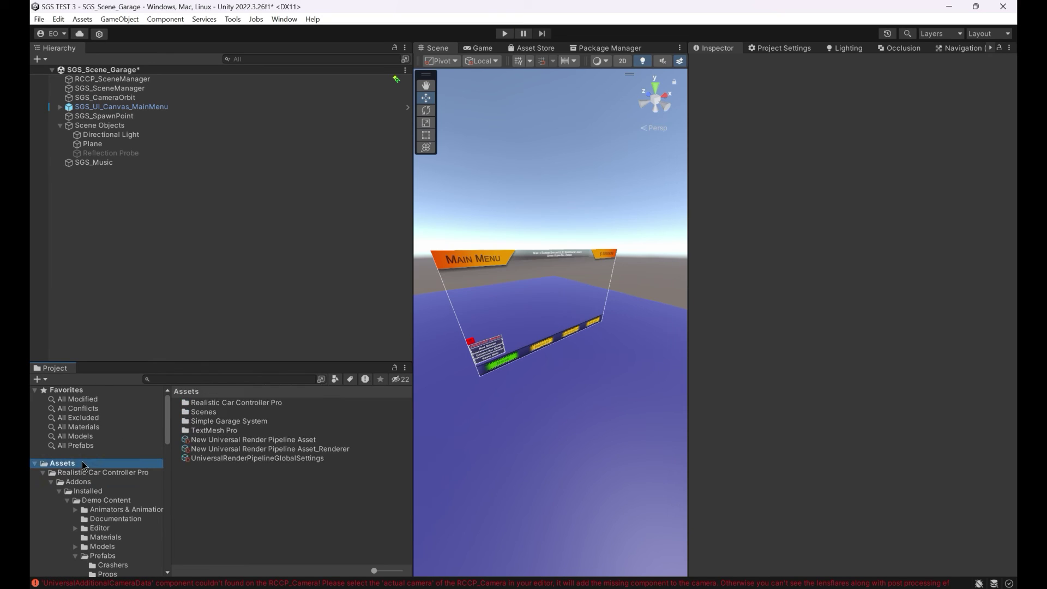
pyautogui.click(266, 449)
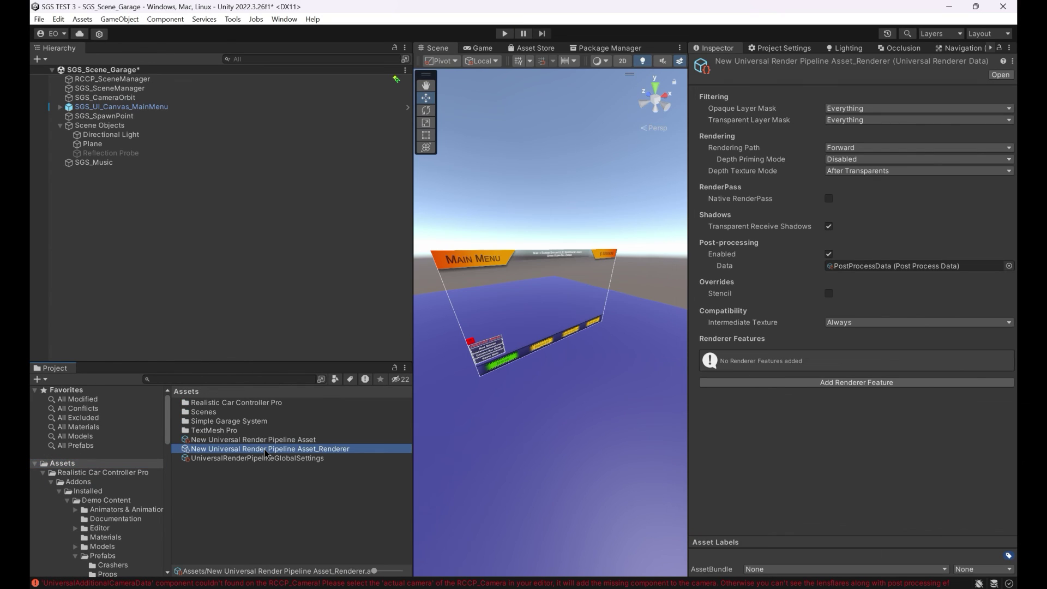
pyautogui.click(821, 384)
pyautogui.write('de')
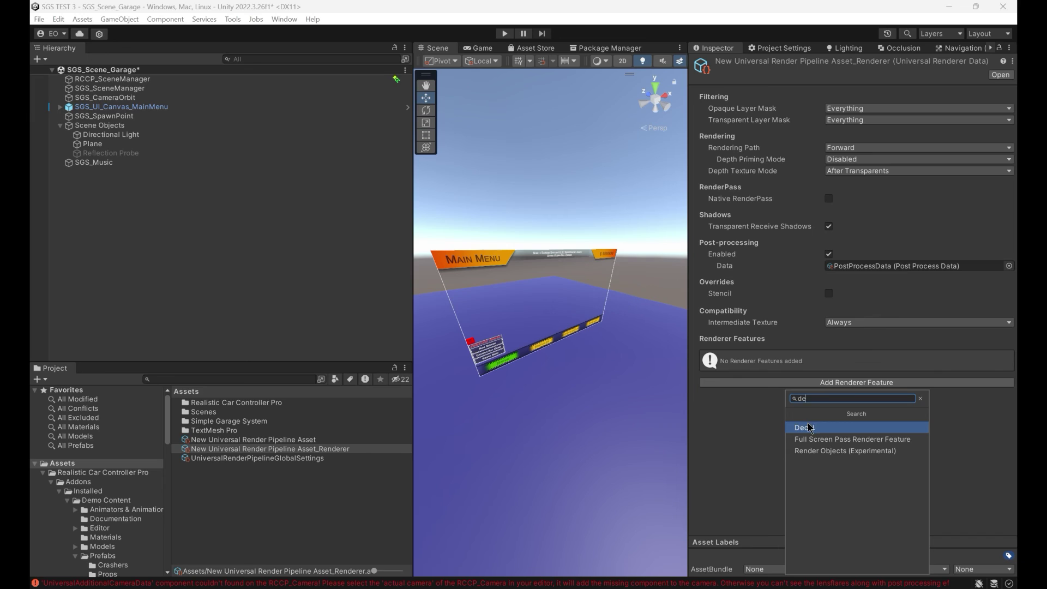
pyautogui.click(810, 428)
pyautogui.click(703, 354)
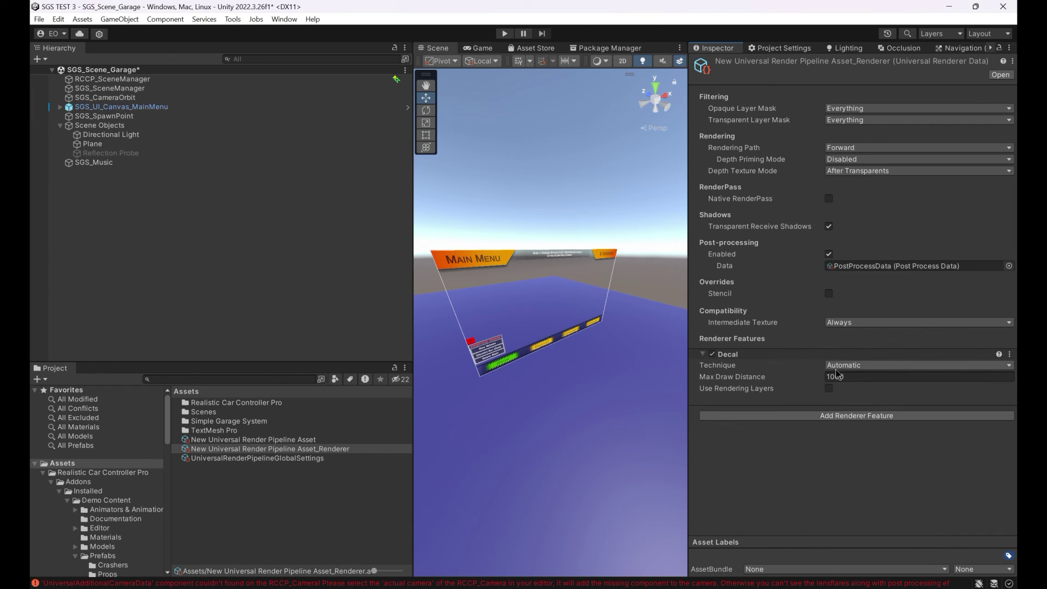
# Set the Decal renderer feature's technique to Screen Space and deselect the renderer asset
pyautogui.click(855, 372)
pyautogui.click(855, 410)
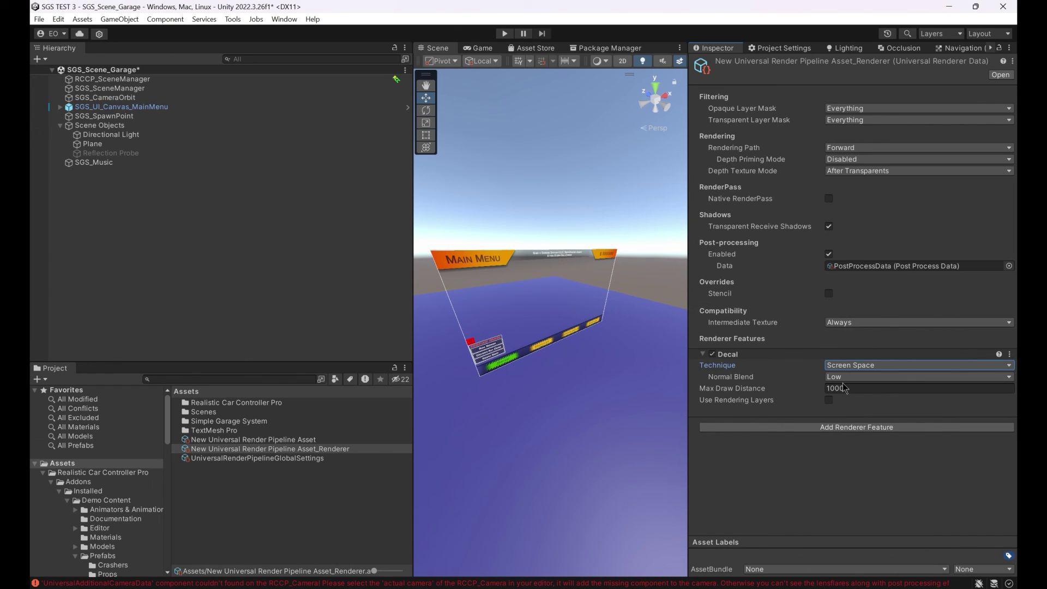
pyautogui.click(334, 502)
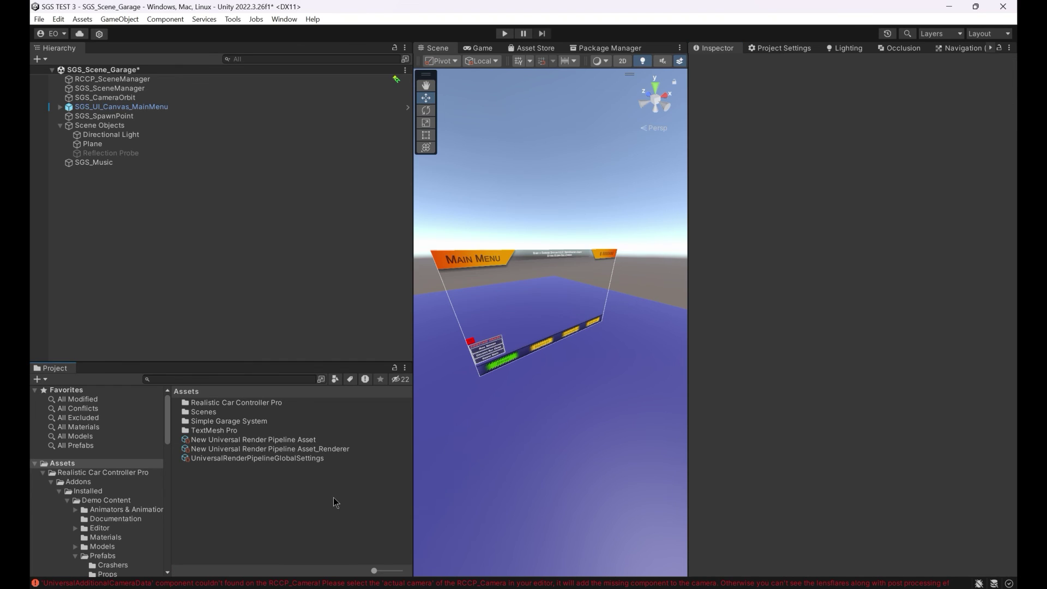
# Run the garage scene and try different front decals on the car in the customization menu
pyautogui.click(505, 33)
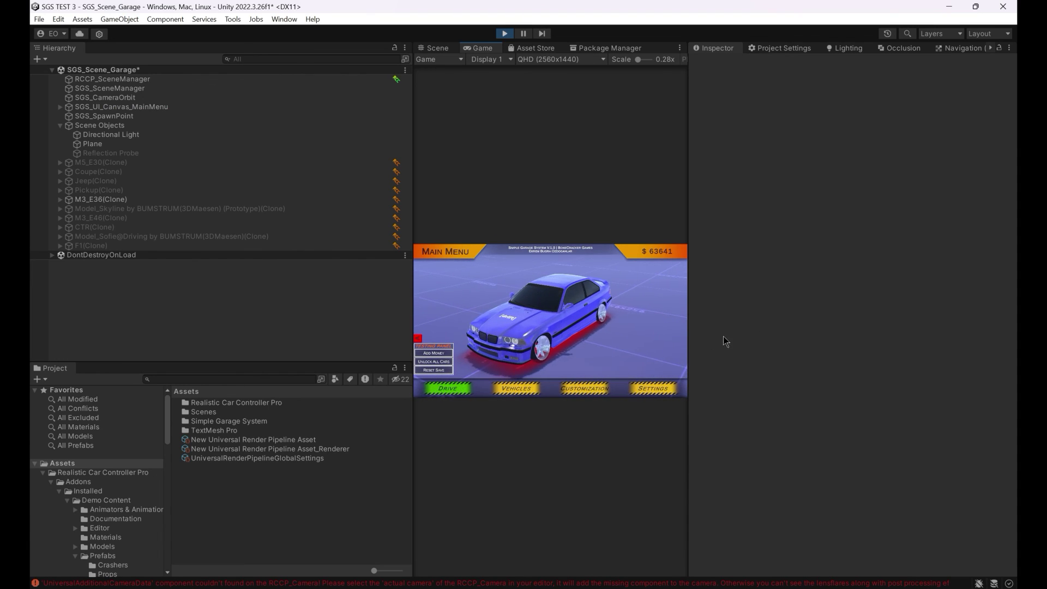
pyautogui.moveTo(571, 345); pyautogui.dragTo(445, 334)
pyautogui.click(579, 389)
pyautogui.click(626, 386)
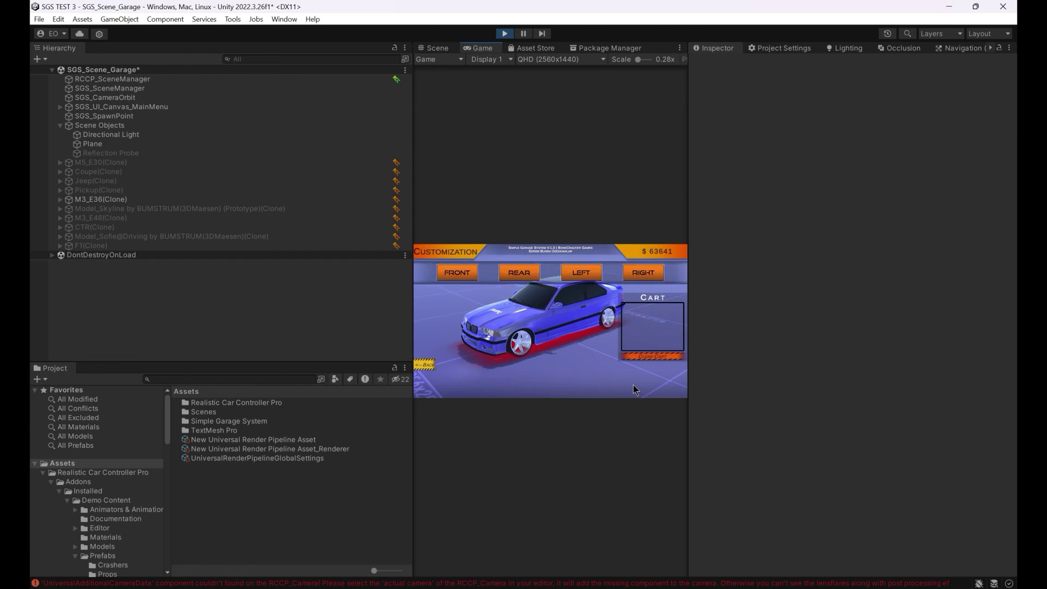
pyautogui.click(475, 273)
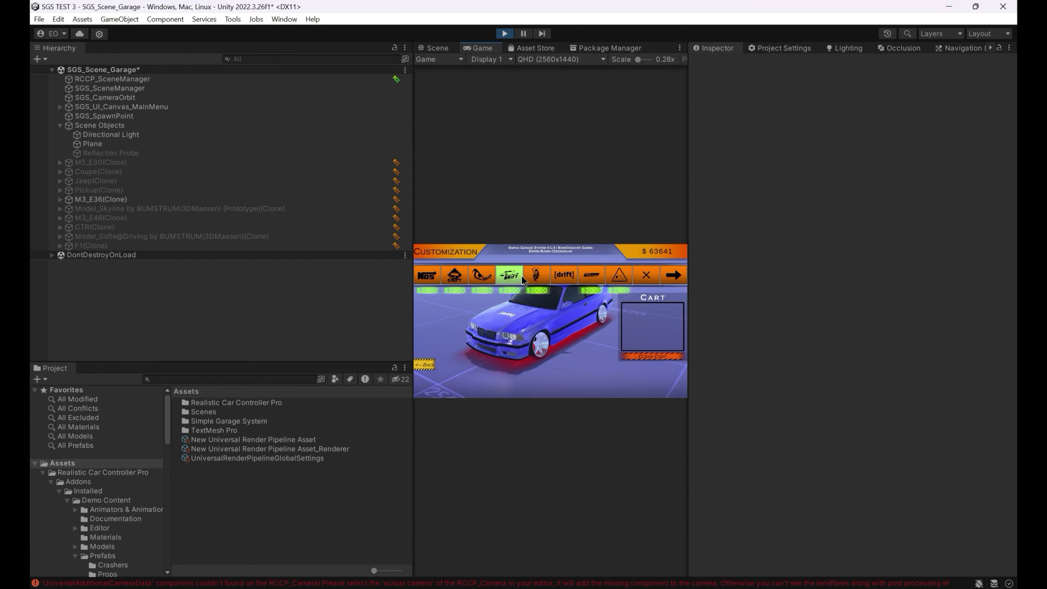
pyautogui.click(488, 277)
pyautogui.click(647, 275)
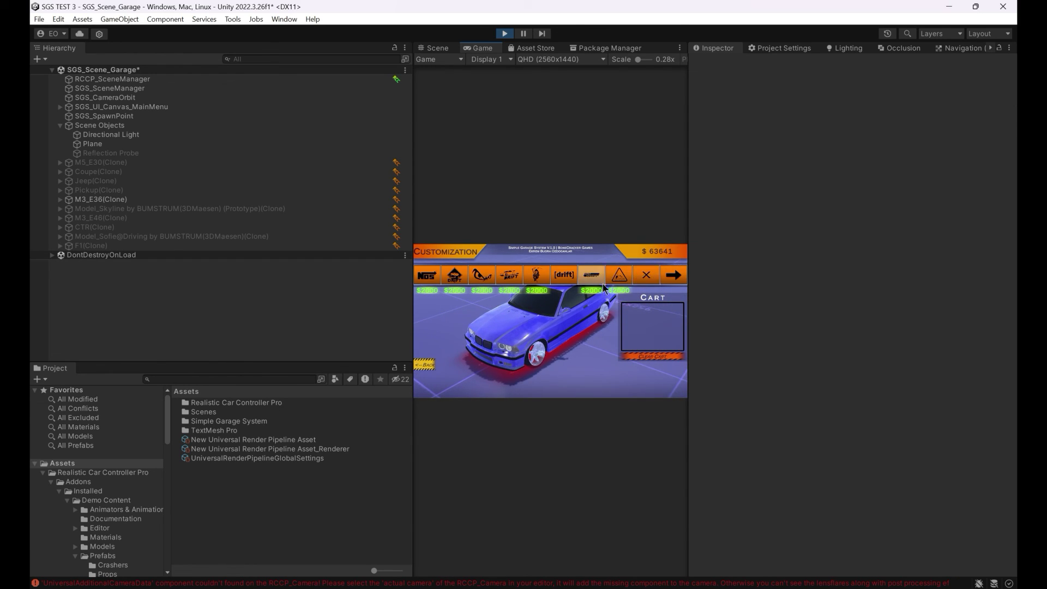
pyautogui.click(592, 275)
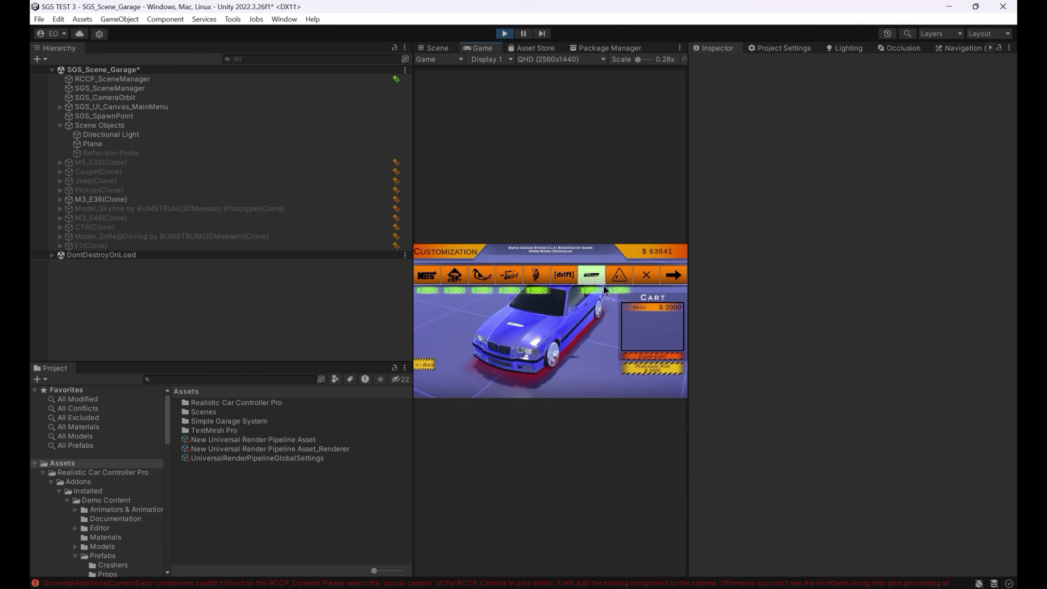
# Try the green neon on the car in the customization menu and return to the main menu
pyautogui.click(424, 364)
pyautogui.click(662, 388)
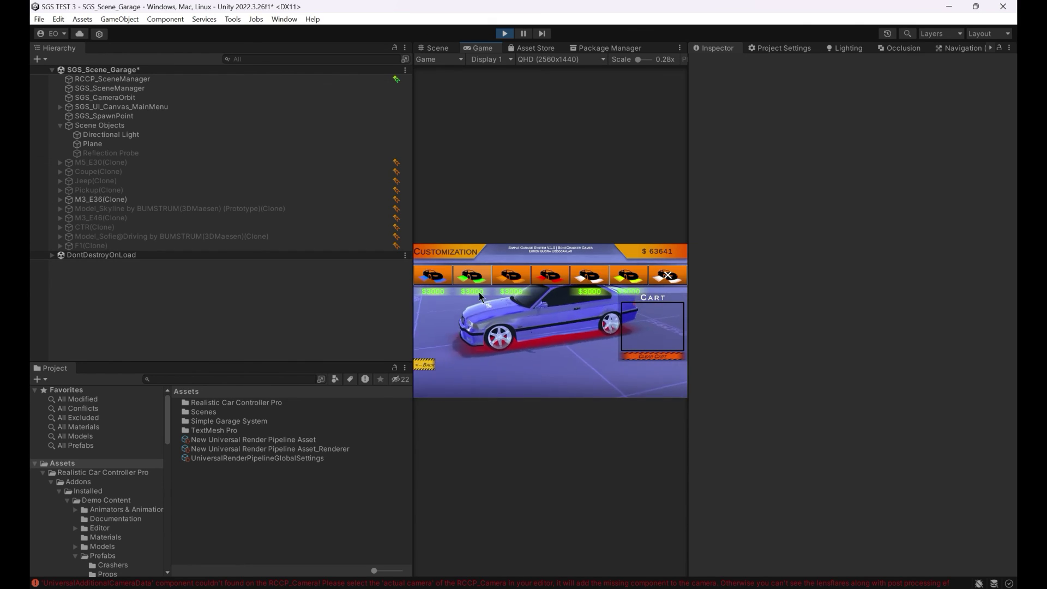
pyautogui.click(474, 277)
pyautogui.click(646, 355)
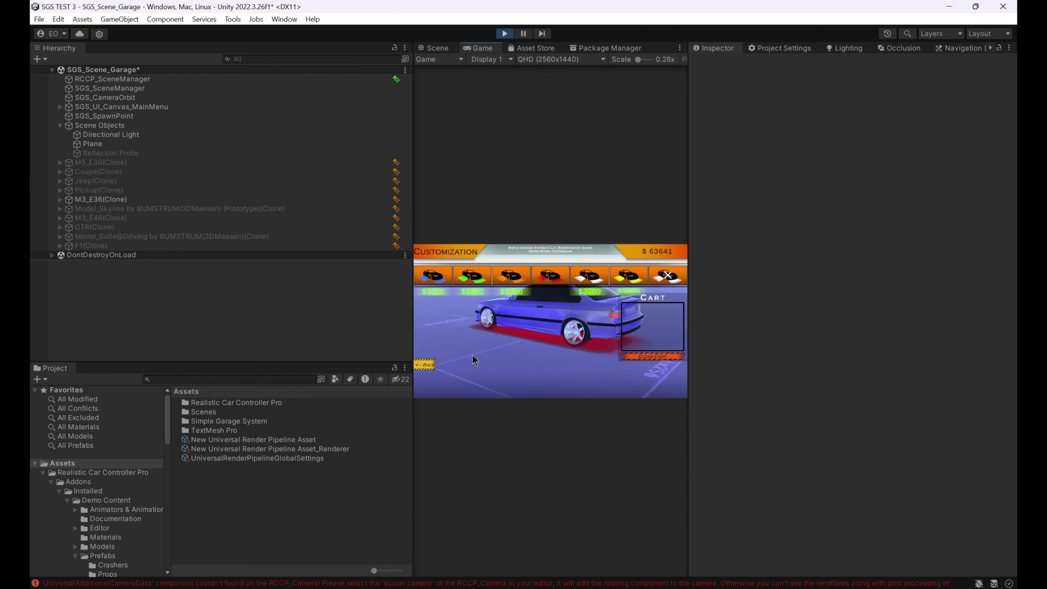
pyautogui.click(429, 366)
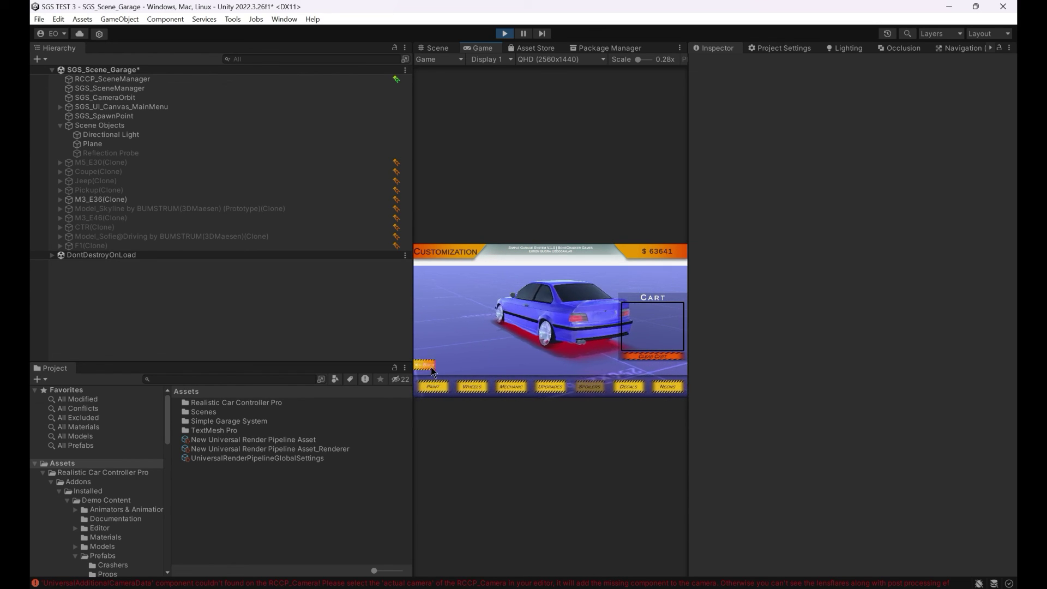
pyautogui.click(430, 365)
# Launch Scene 3 (Night) from the Drive menu to check the car, and stop play mode
pyautogui.click(444, 387)
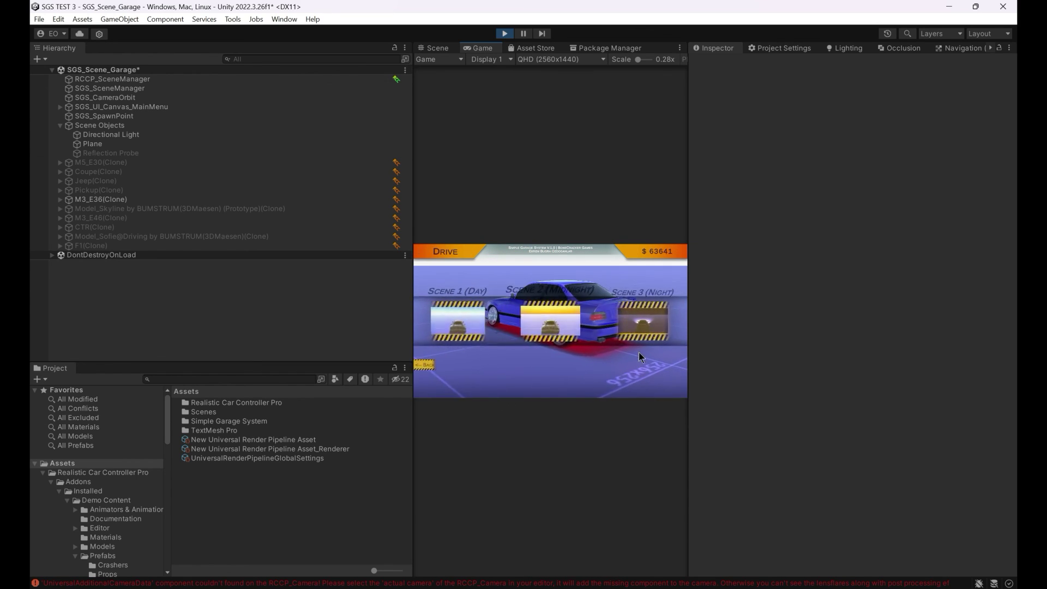
pyautogui.click(647, 320)
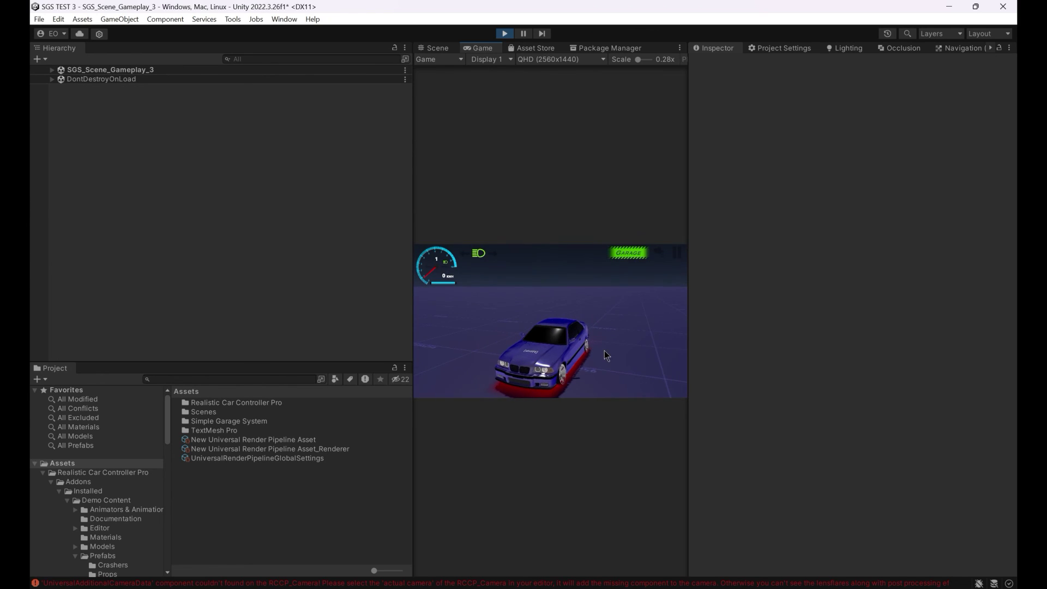
pyautogui.click(507, 34)
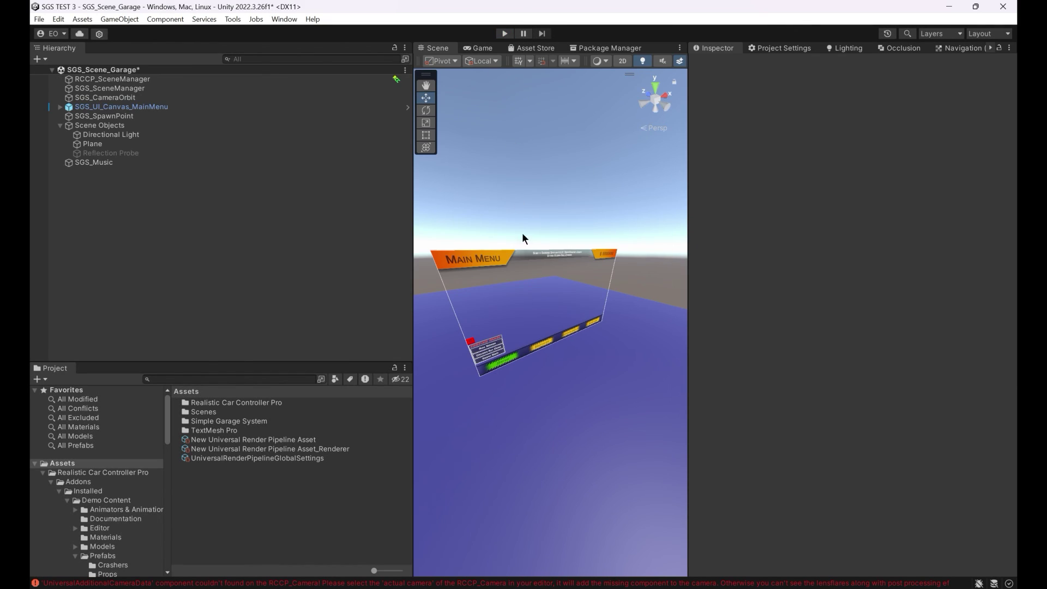
# Enable Post Processing on the SGS_CameraOrbit camera in the garage scene
pyautogui.click(156, 116)
pyautogui.click(163, 99)
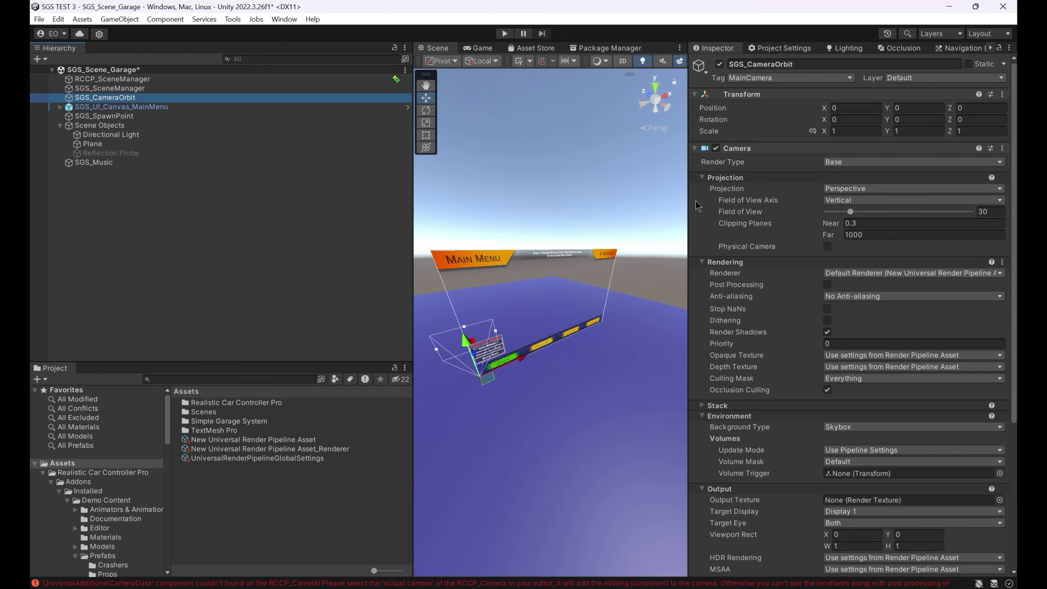
pyautogui.moveTo(1013, 155); pyautogui.dragTo(1016, 308)
pyautogui.scroll(3, 829, 173)
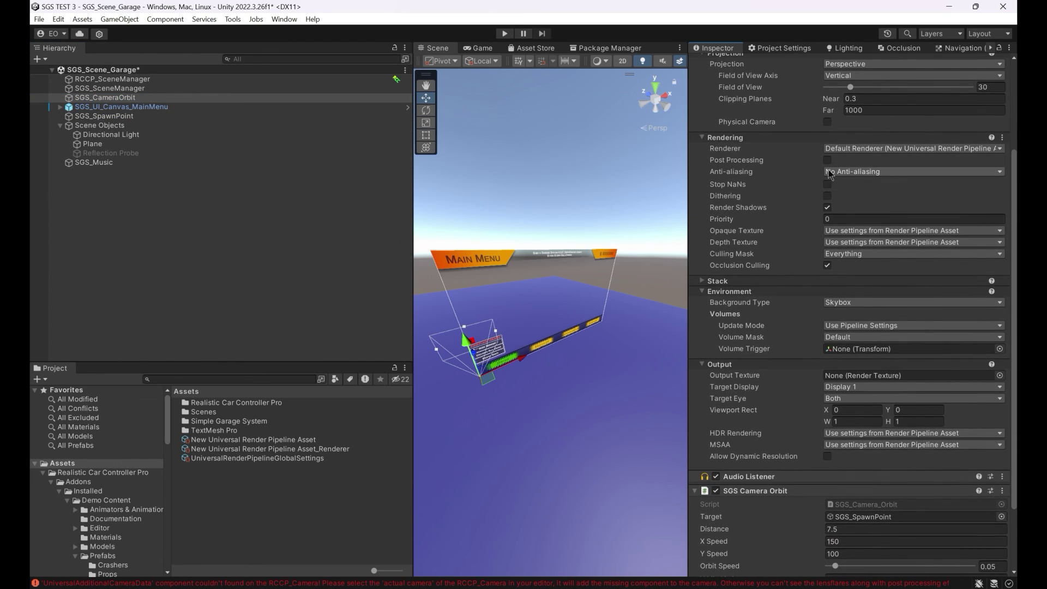
pyautogui.moveTo(1015, 213); pyautogui.dragTo(1016, 356)
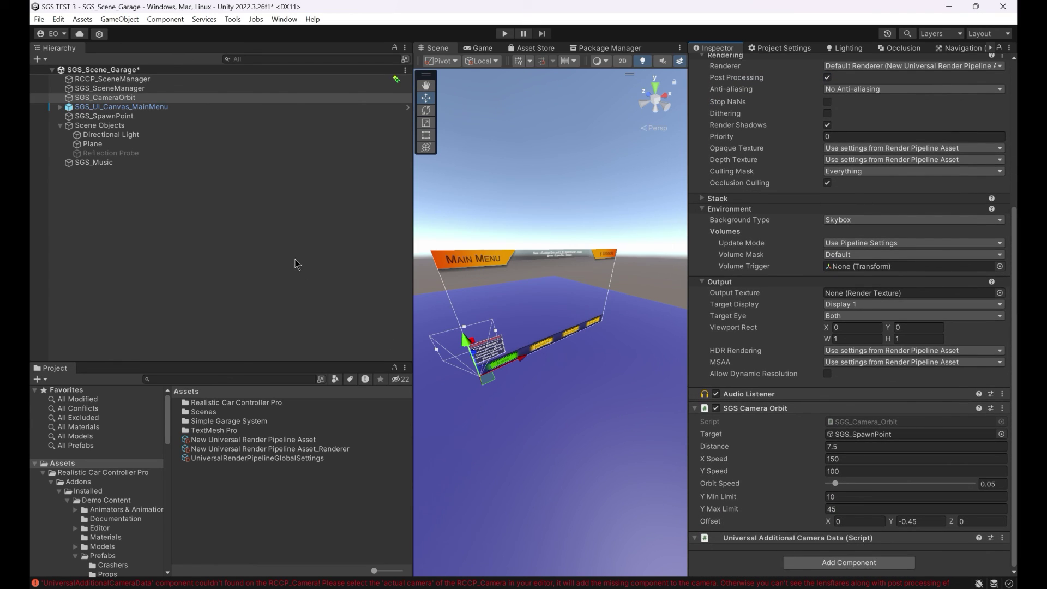
# Locate SGS_Scene_Gameplay_1 through the build's scene list and open that scene
pyautogui.hotkey('ctrl', 'shift', 'b')
pyautogui.click(495, 159)
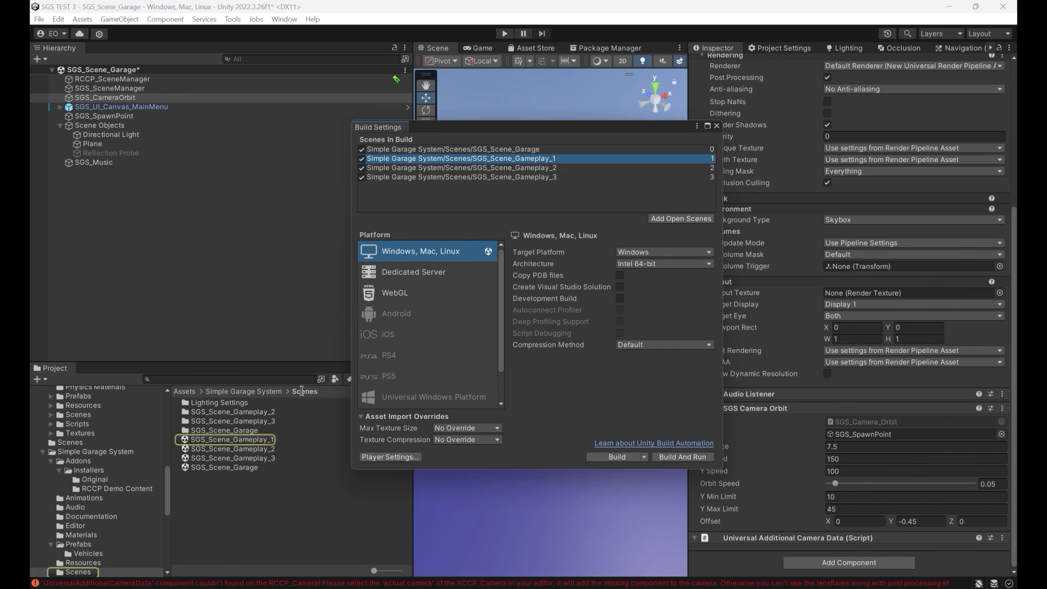
pyautogui.doubleClick(271, 440)
pyautogui.click(514, 323)
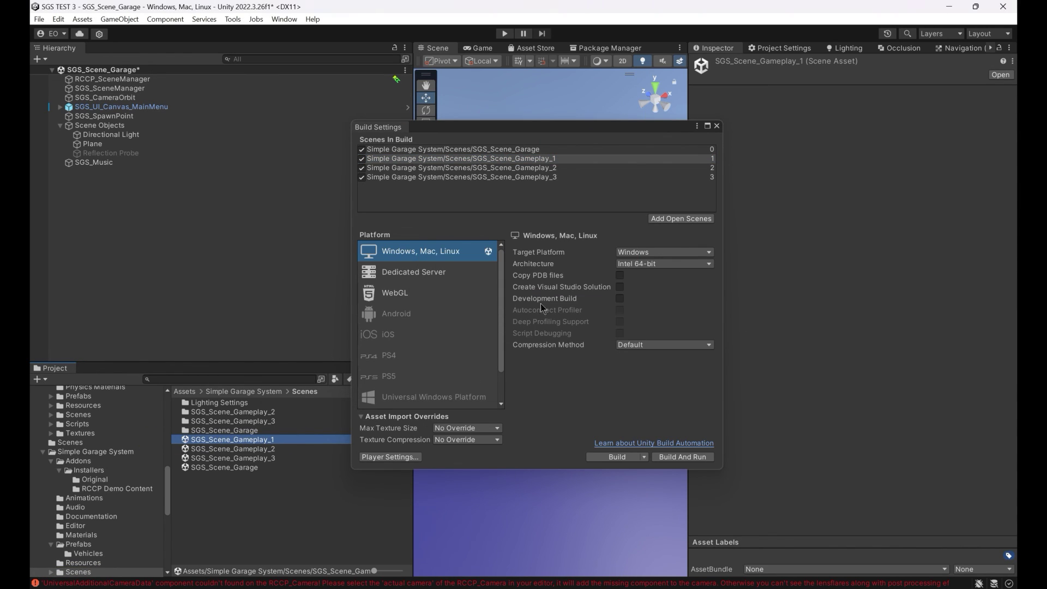
pyautogui.click(718, 128)
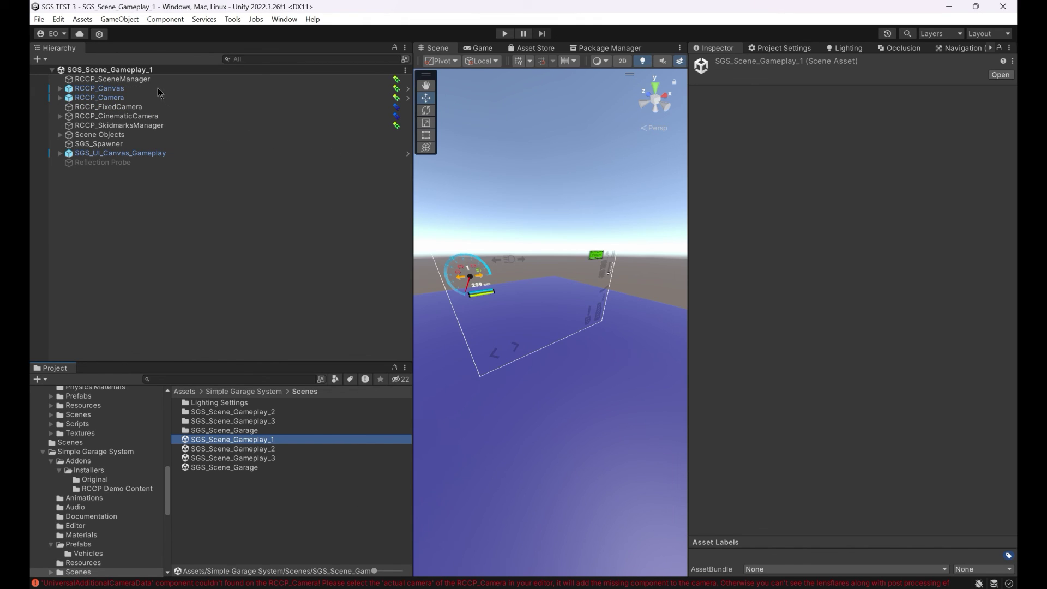
# Enable Post Processing on the Camera child inside the RCCP_Camera prefab and return to the gameplay scene
pyautogui.click(135, 99)
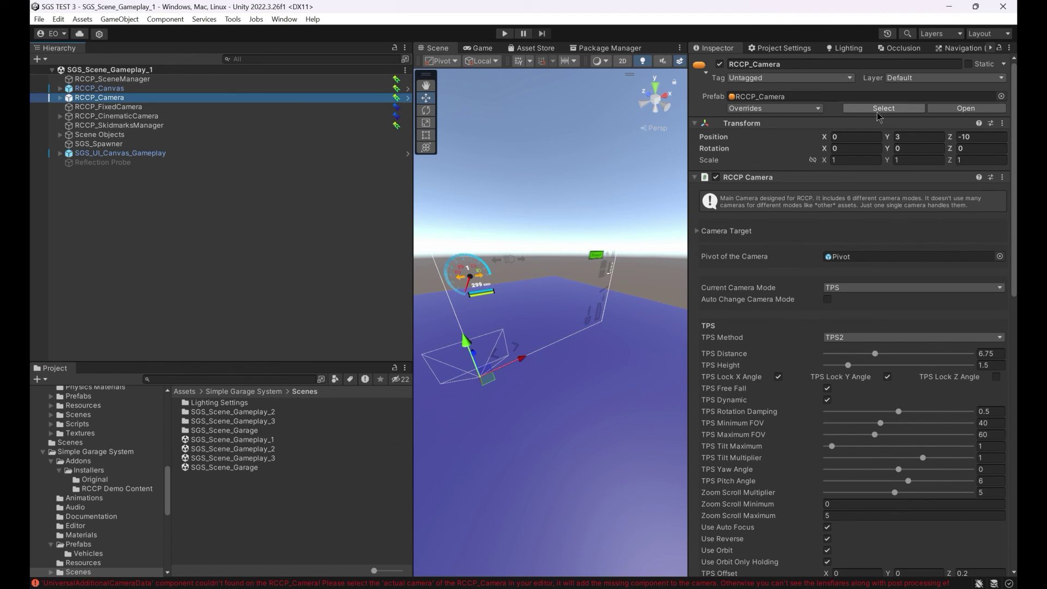
pyautogui.click(949, 109)
pyautogui.click(243, 104)
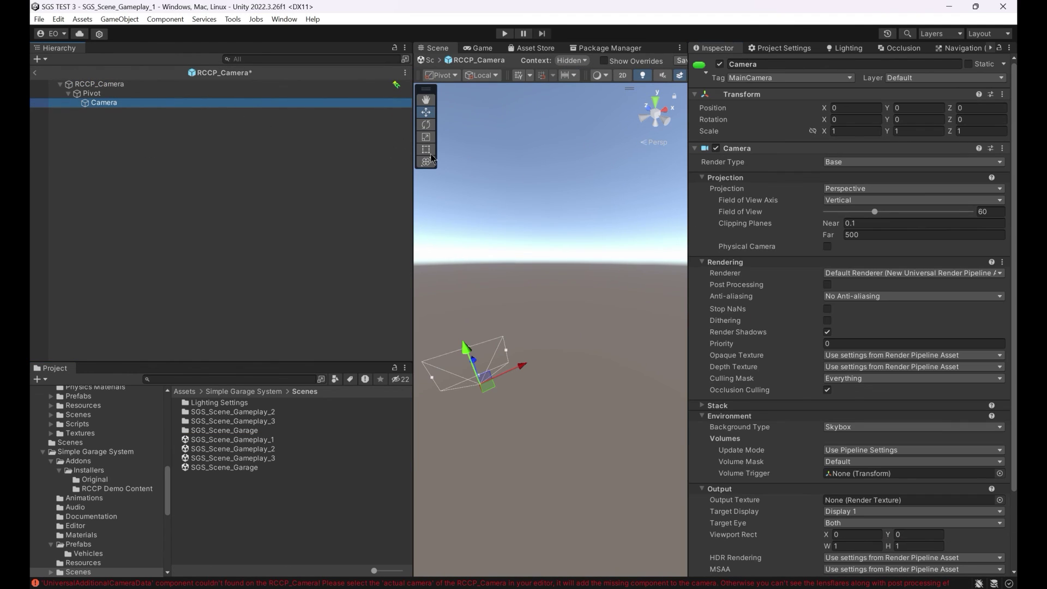
pyautogui.scroll(-1, 843, 257)
pyautogui.click(827, 254)
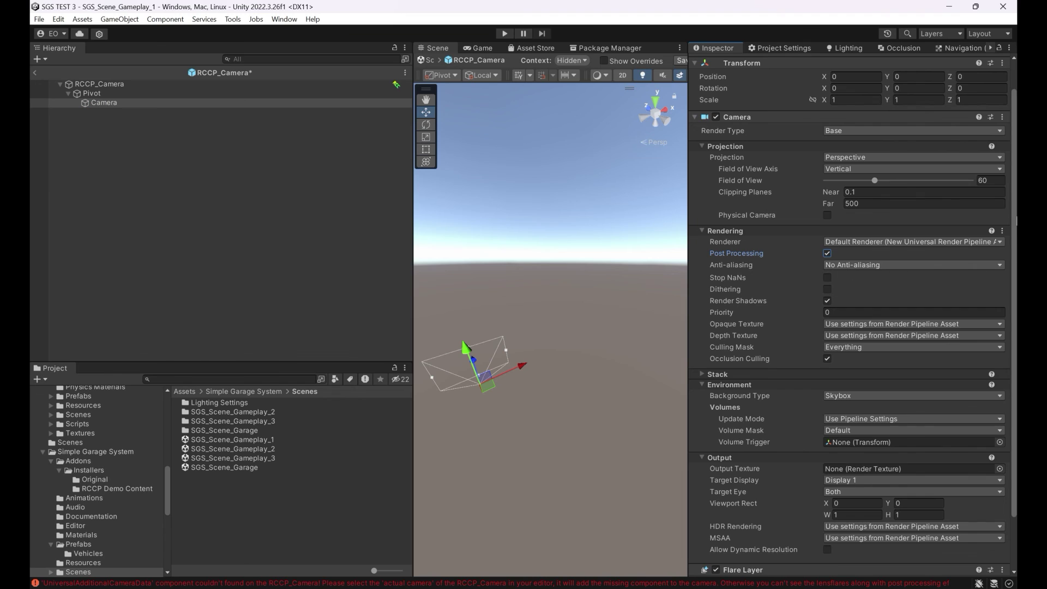
pyautogui.scroll(-2, 1016, 224)
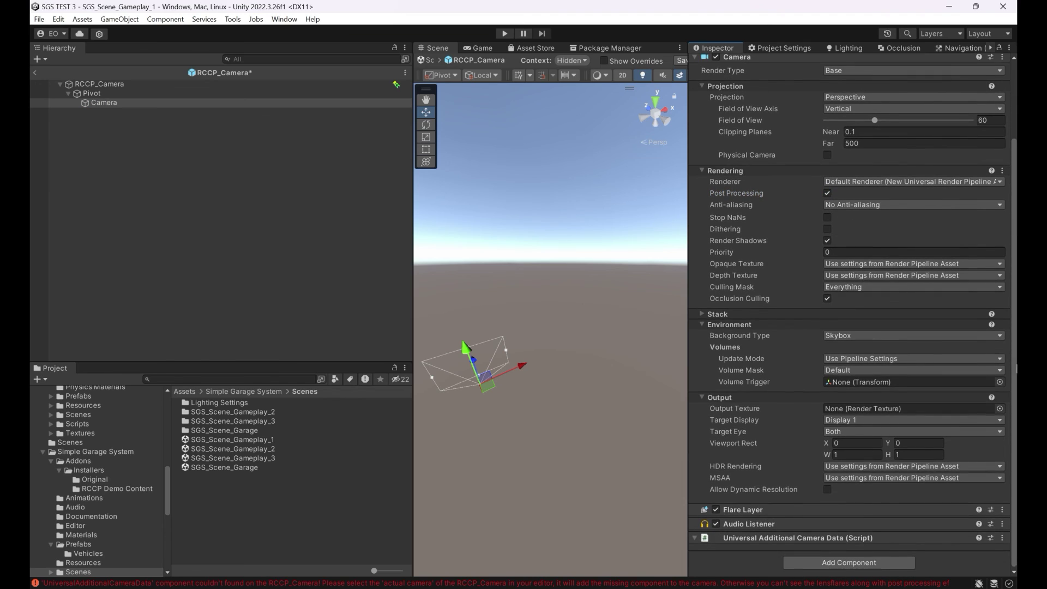
pyautogui.click(34, 73)
pyautogui.click(498, 318)
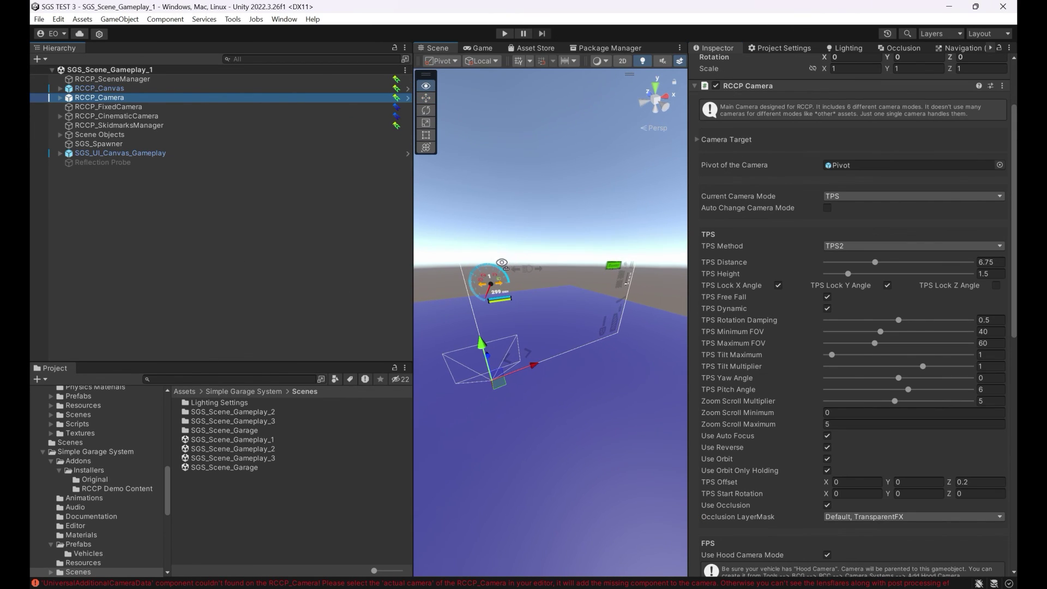
# Inspect the logged camera data error, clear the console and close it
pyautogui.click(420, 584)
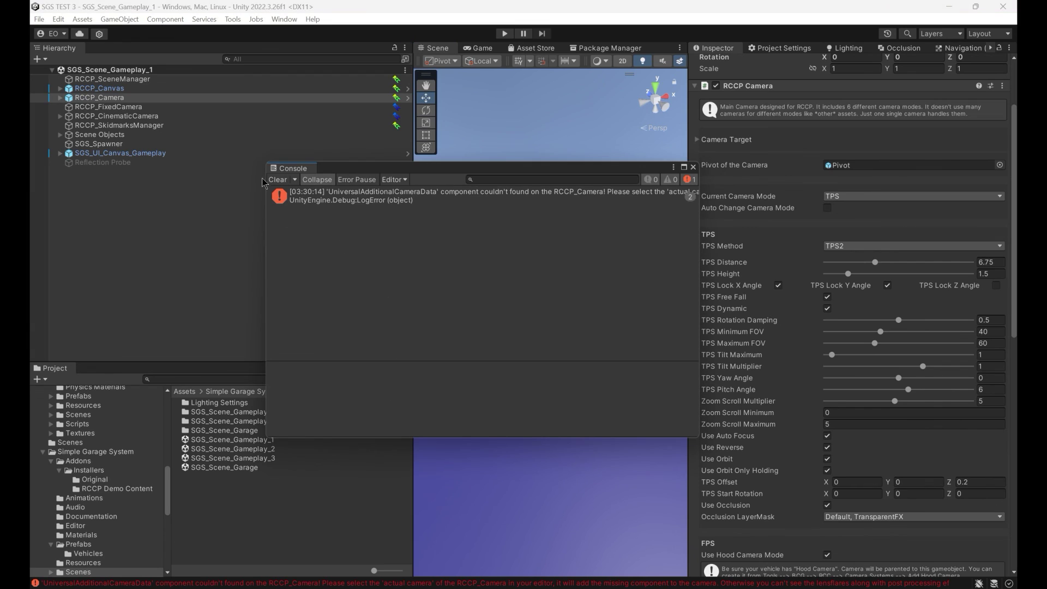
pyautogui.click(301, 198)
pyautogui.click(278, 179)
pyautogui.click(692, 167)
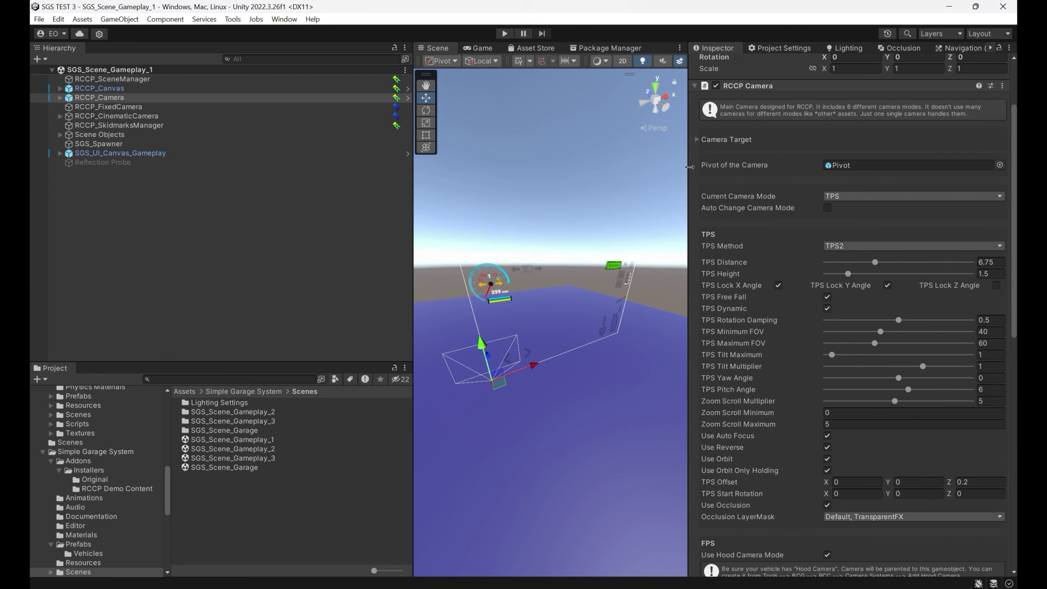
# Run SGS_Scene_Gameplay_1, drive the car forward while orbiting the camera around it, and stop play mode
pyautogui.click(498, 34)
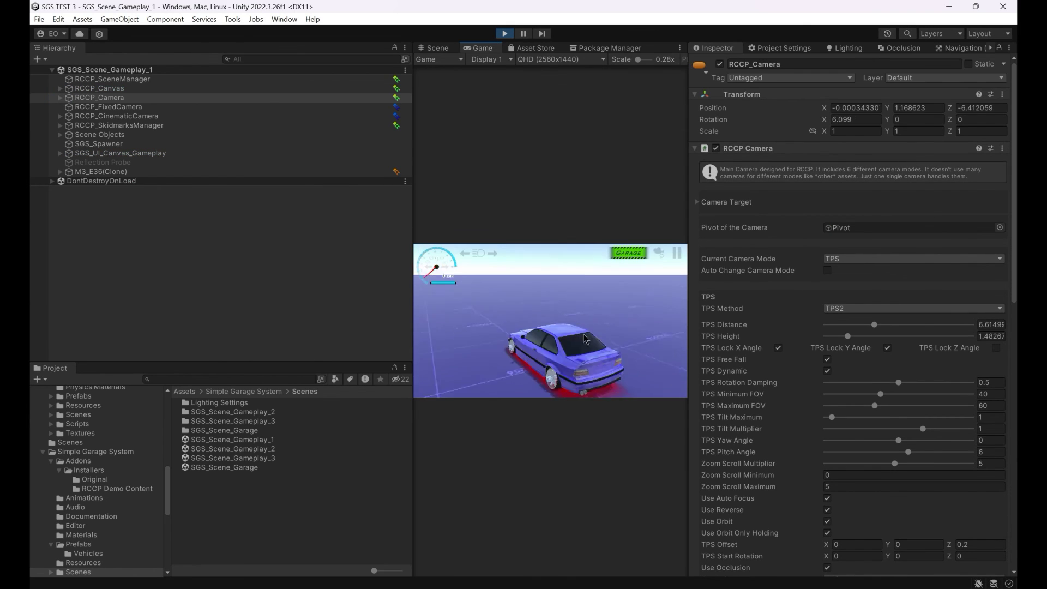
pyautogui.moveTo(583, 339); pyautogui.dragTo(615, 336)
pyautogui.press('w')
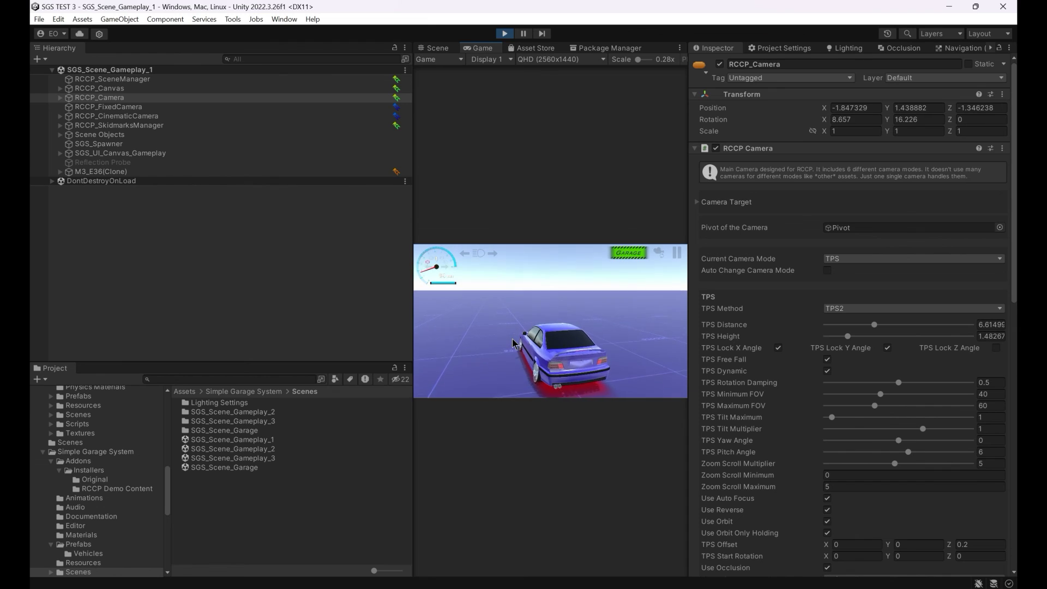
pyautogui.moveTo(477, 335); pyautogui.dragTo(563, 337)
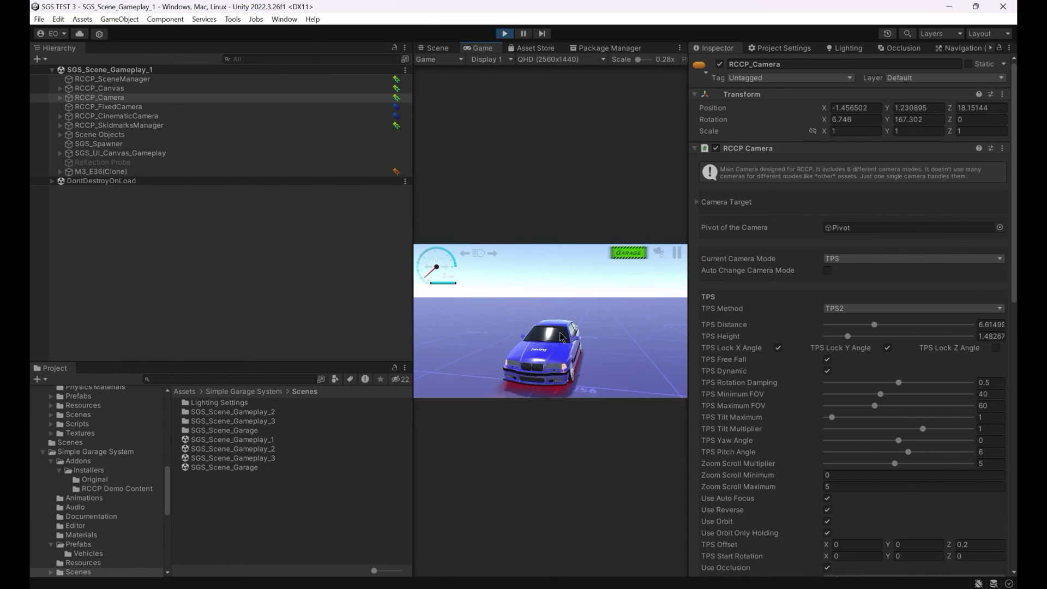
pyautogui.click(504, 34)
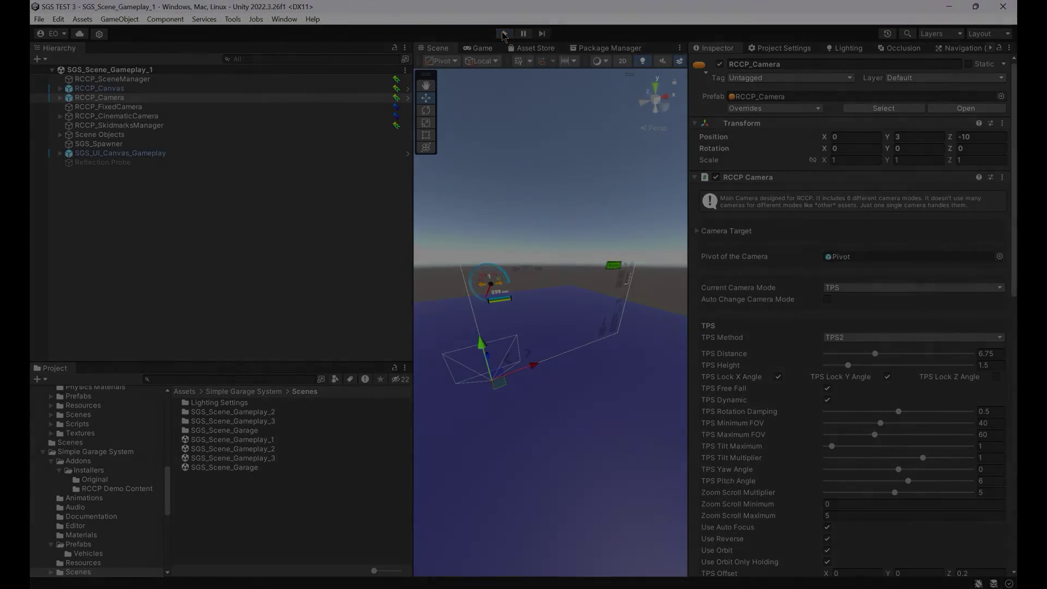